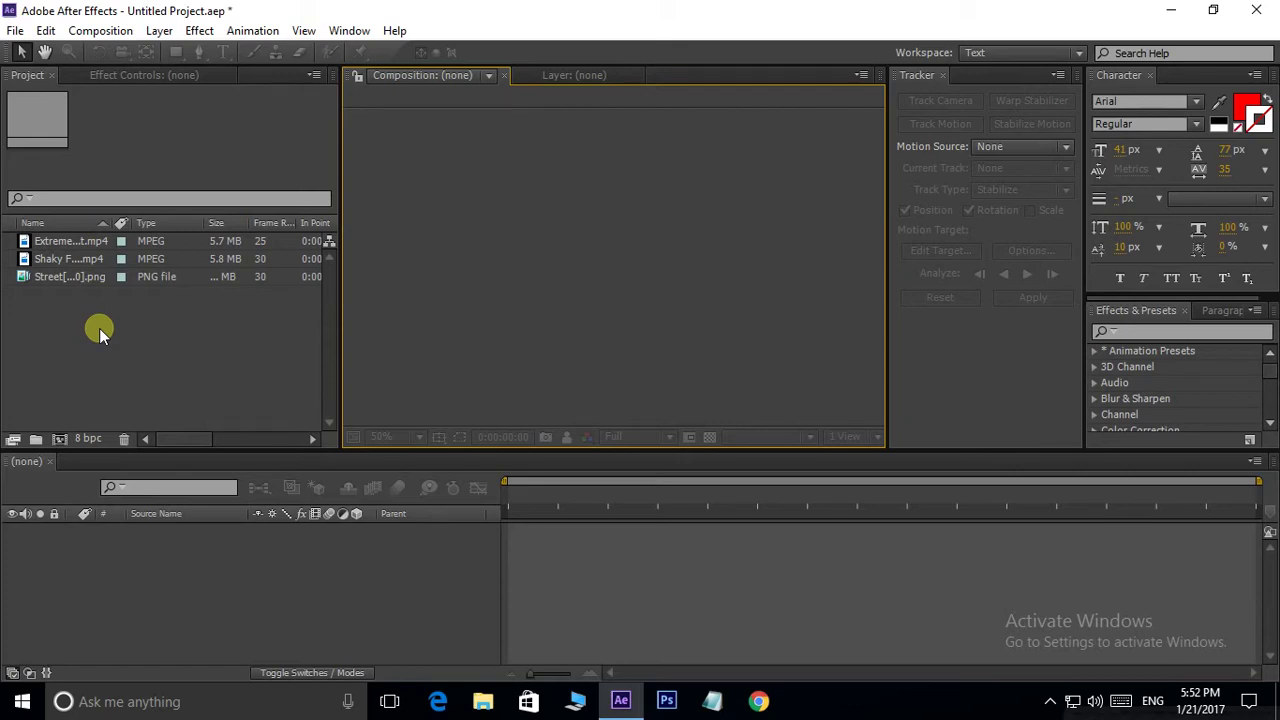
Step: Create a Street composition from the Street PNG sequence and preview the shaky footage
drag(27, 280, 565, 292)
key(space)
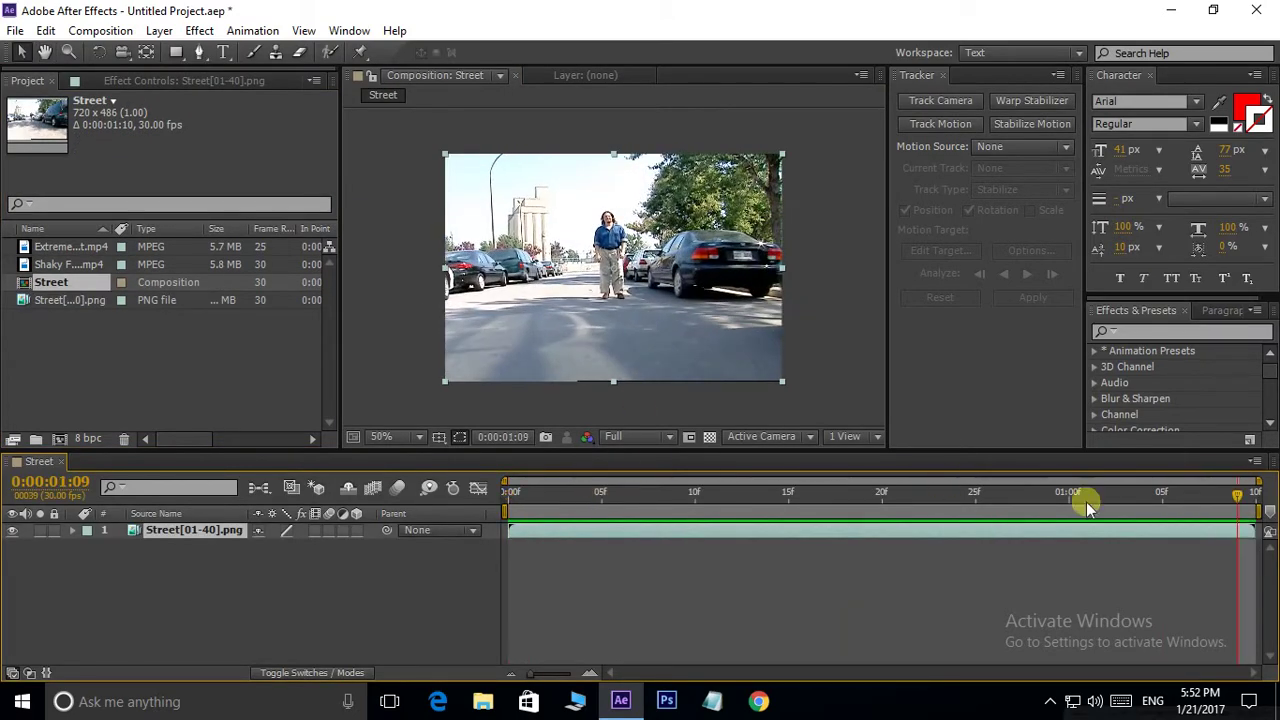
key(space)
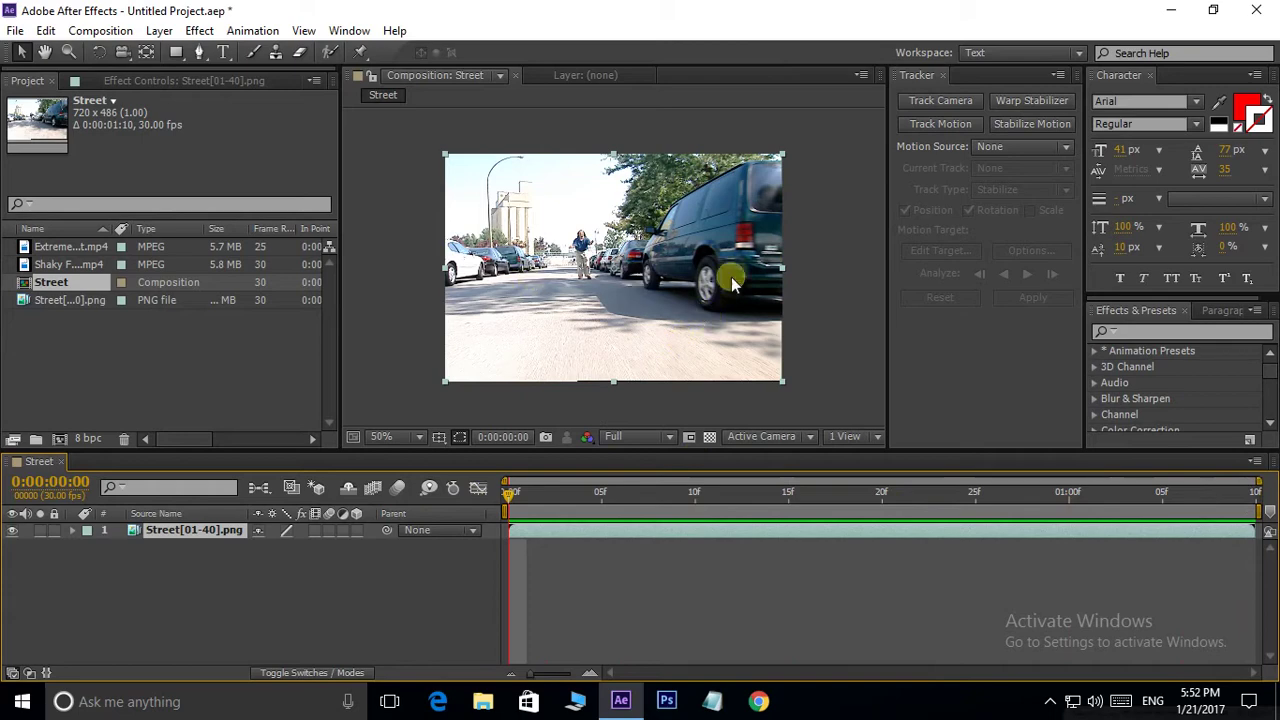
key(space)
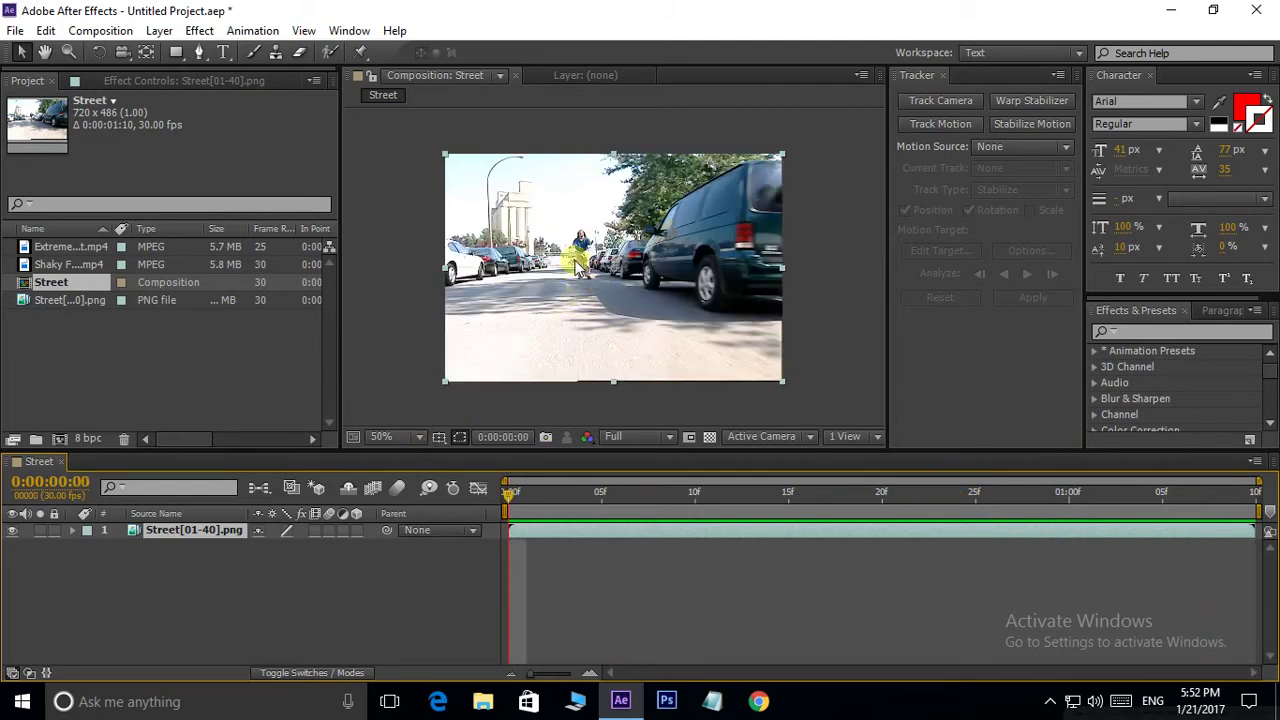
Step: Nudge the Street layer slightly down and right, and view the composition at 100%
drag(625, 277, 595, 288)
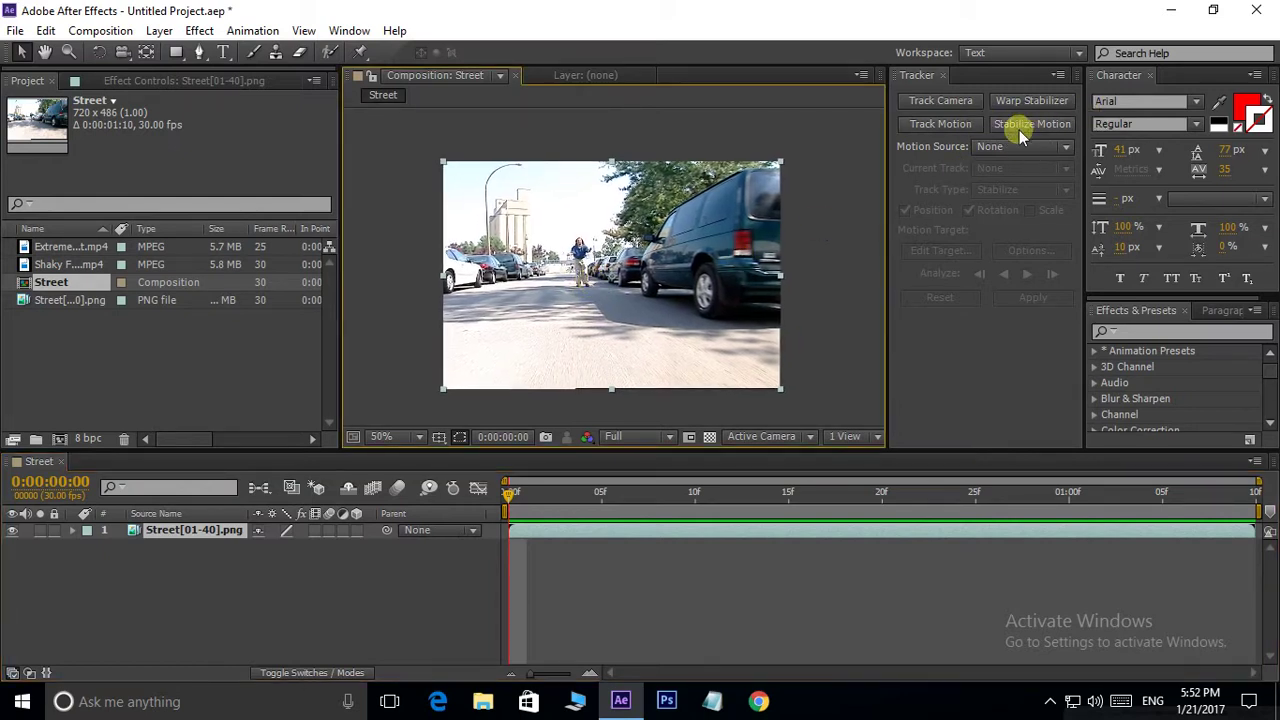
drag(558, 236, 633, 236)
key(period)
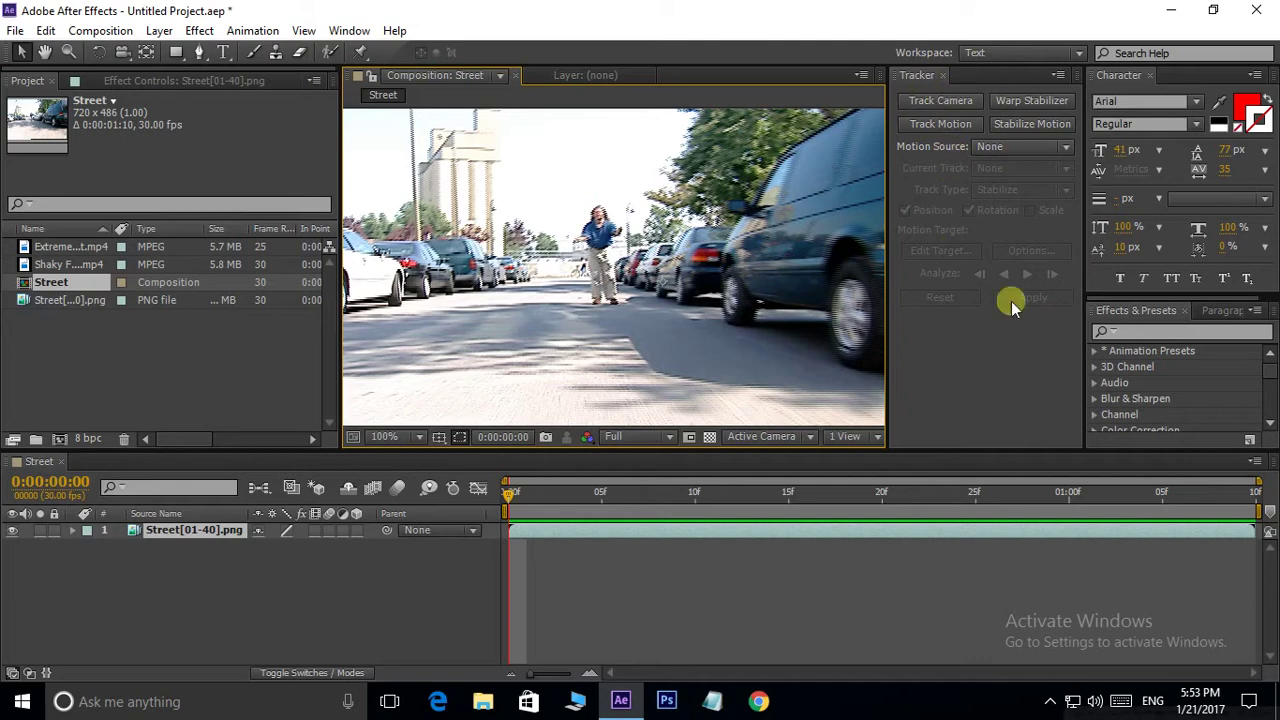
Step: Start a position-only Stabilize Motion track, Tracker 1, on the Street layer
click(349, 30)
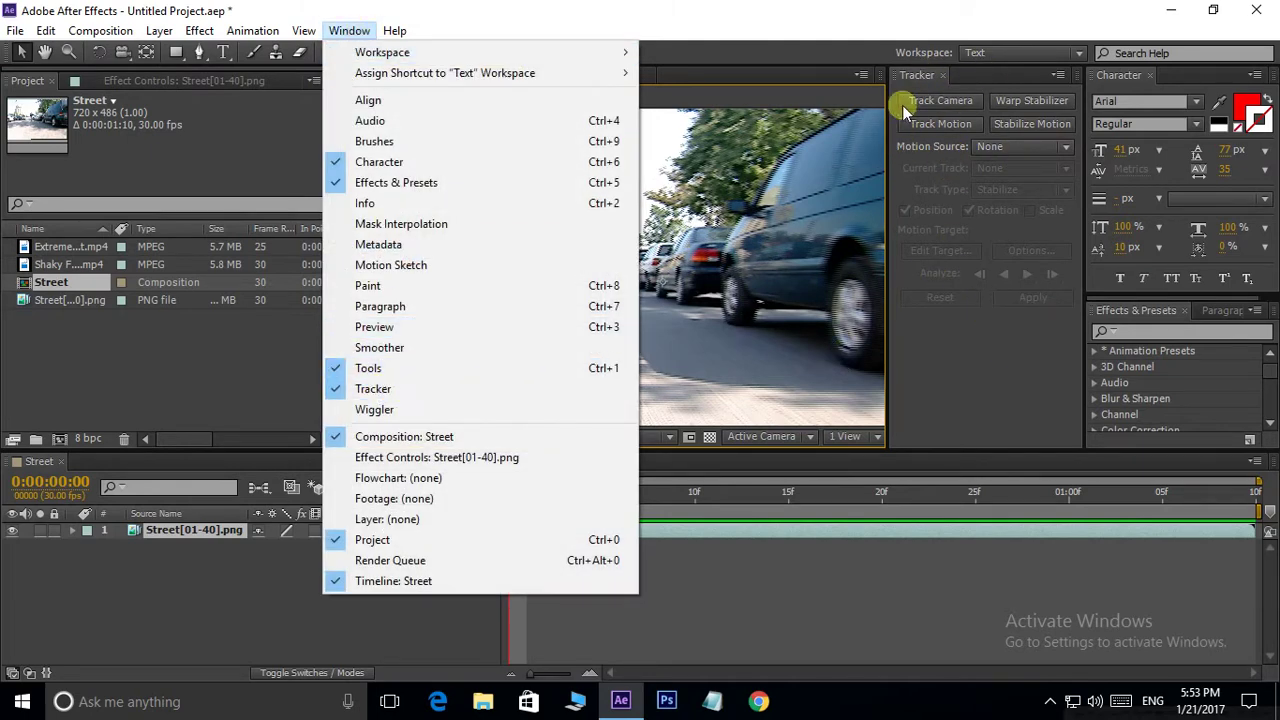
click(986, 365)
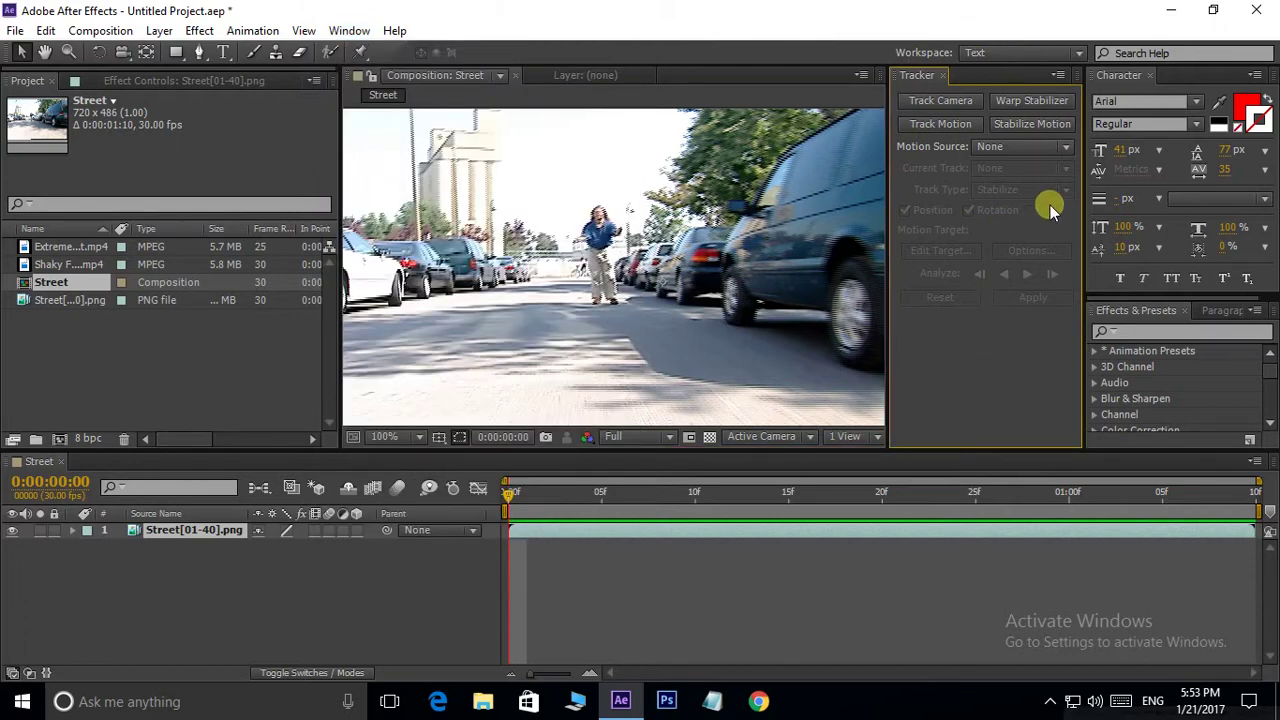
click(1031, 125)
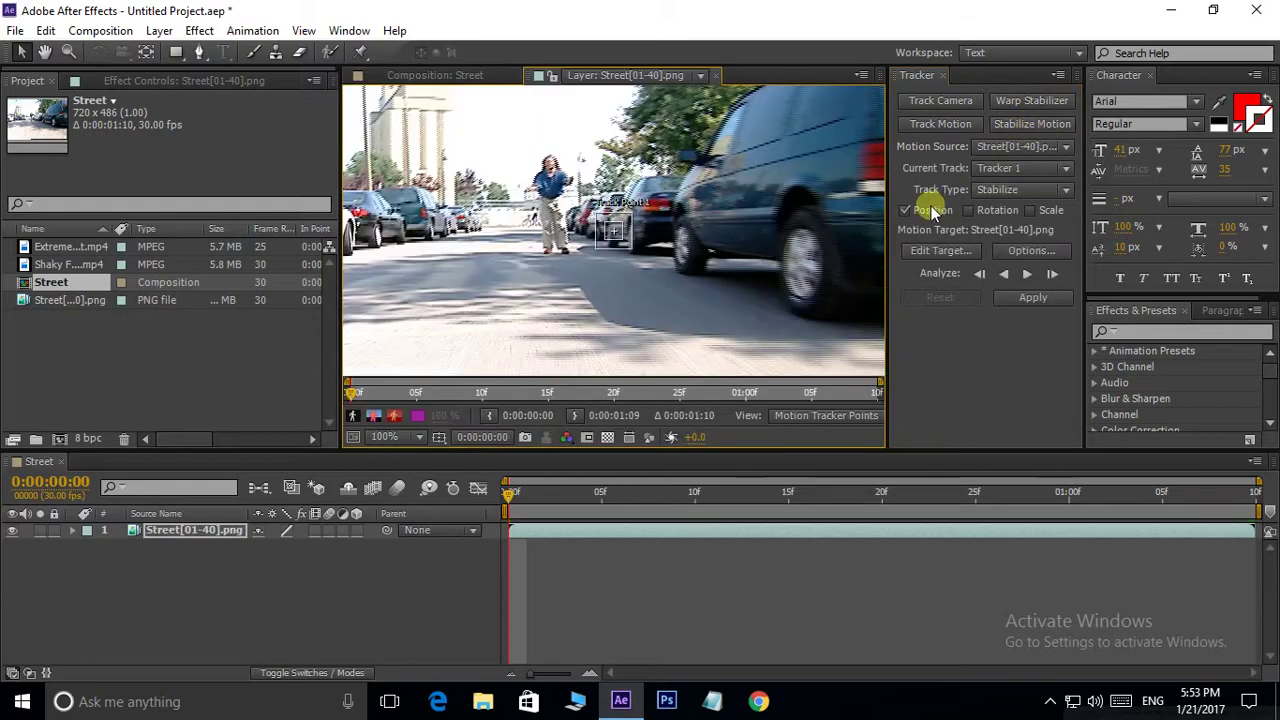
Step: Pan the Layer view toward the track point, play the footage, and return to frame 0
drag(515, 302, 566, 297)
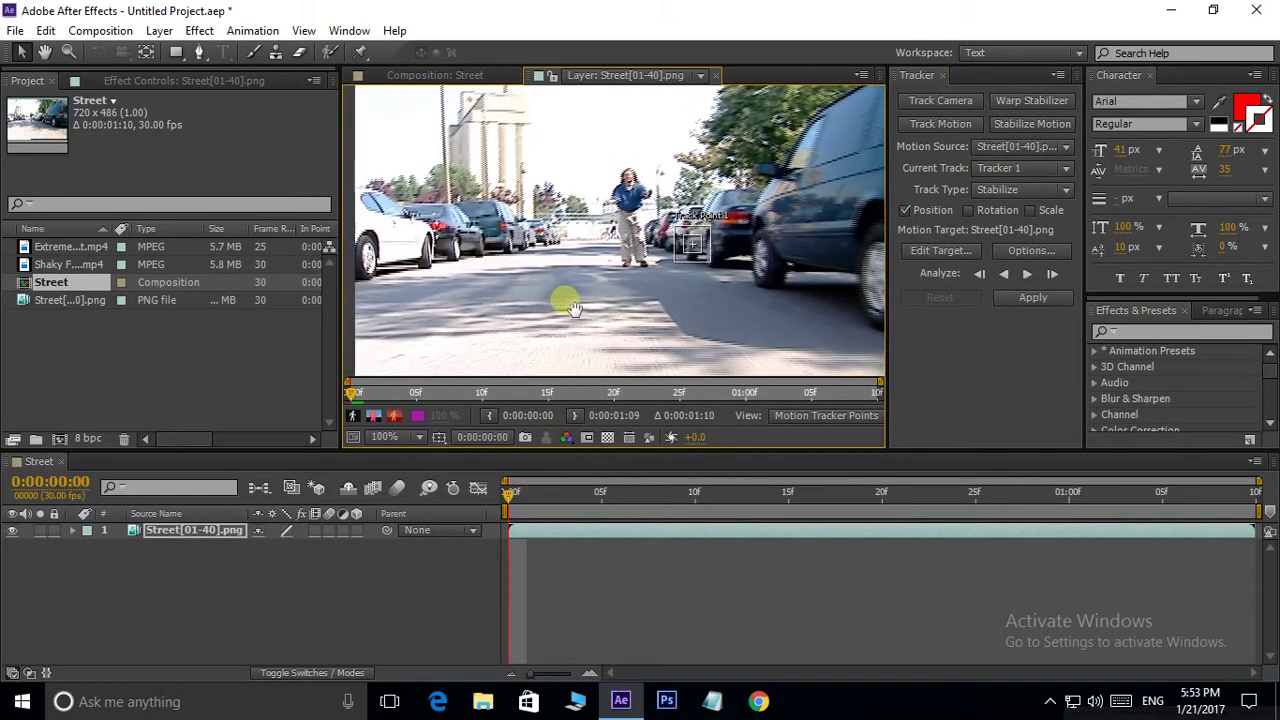
drag(574, 246, 591, 273)
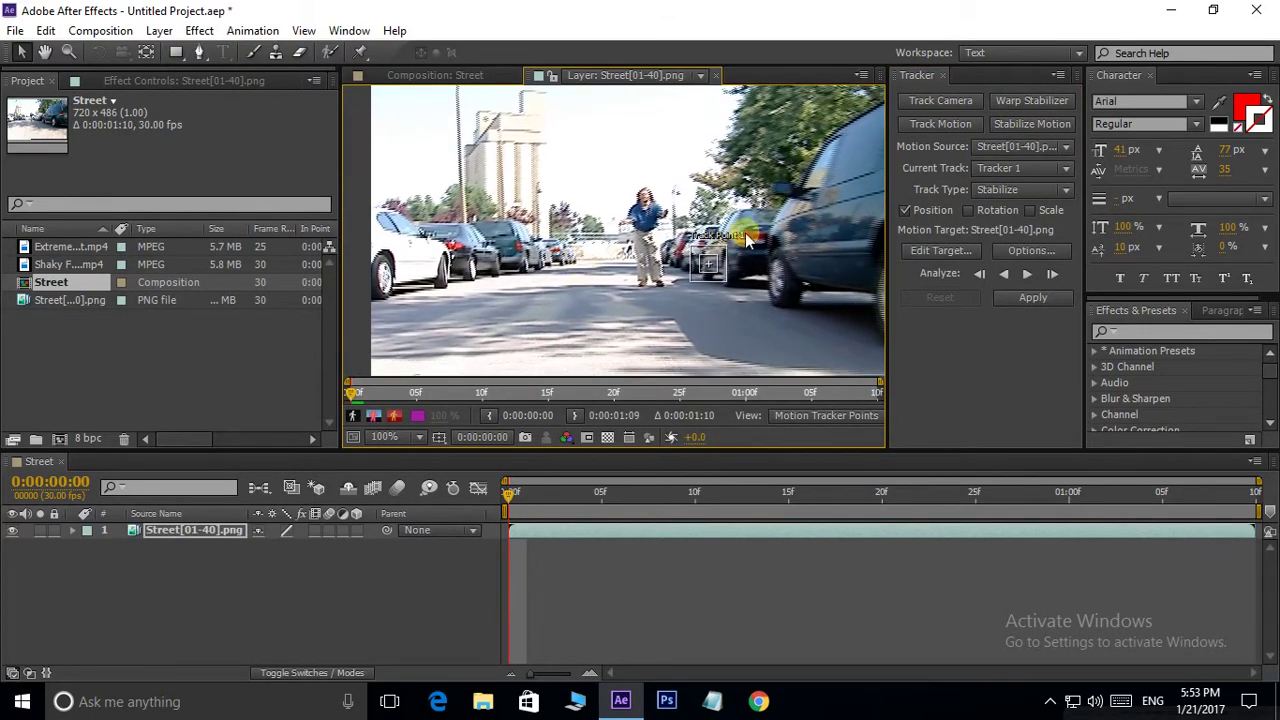
drag(674, 286, 641, 277)
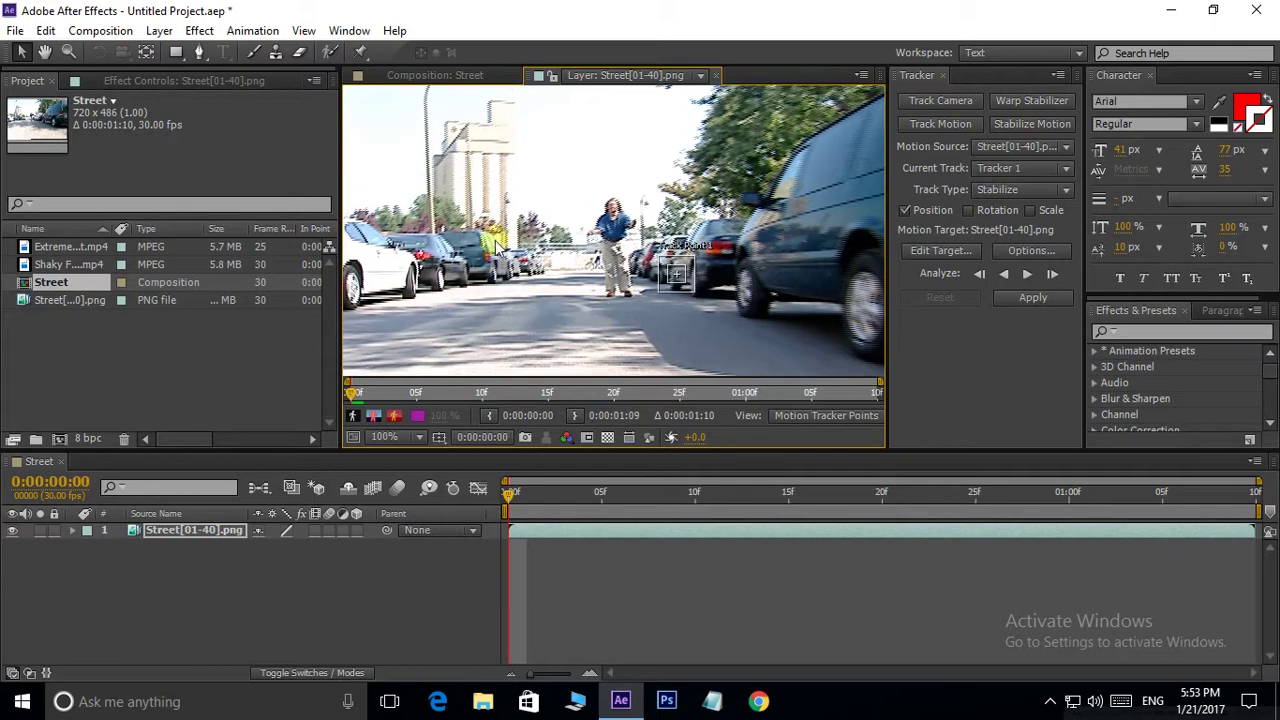
scroll(668, 313, down, 2)
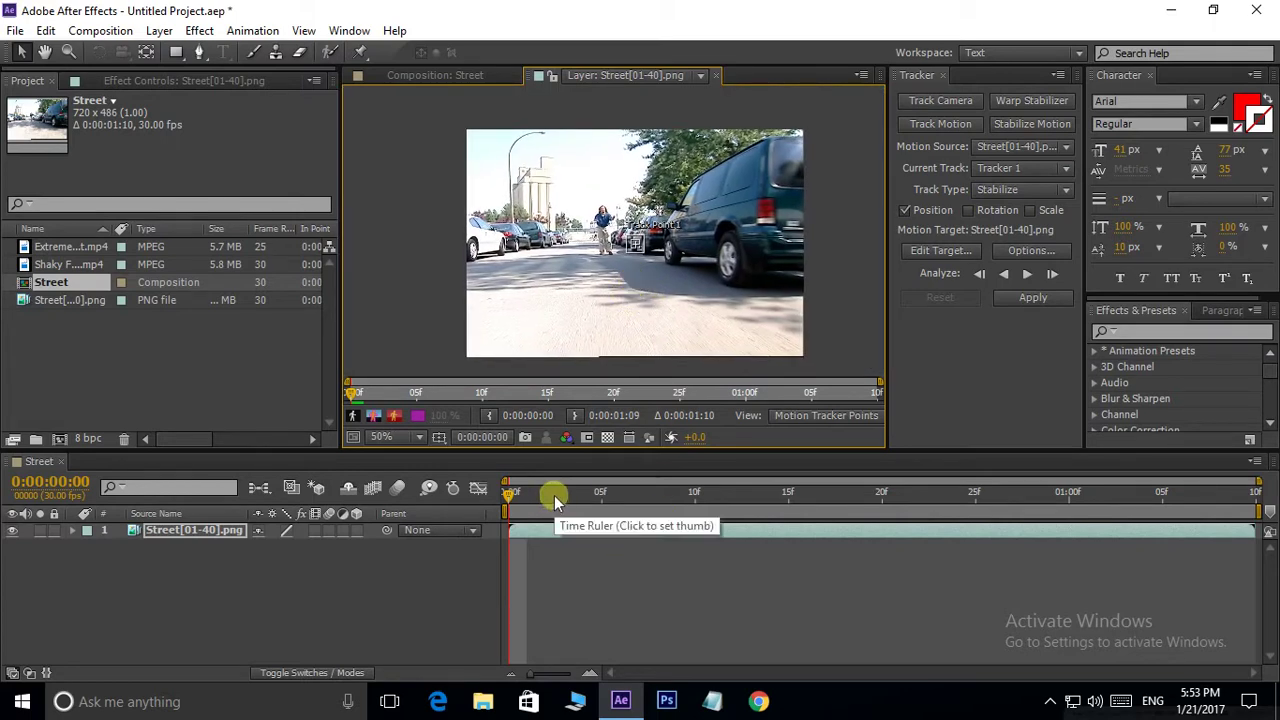
key(space)
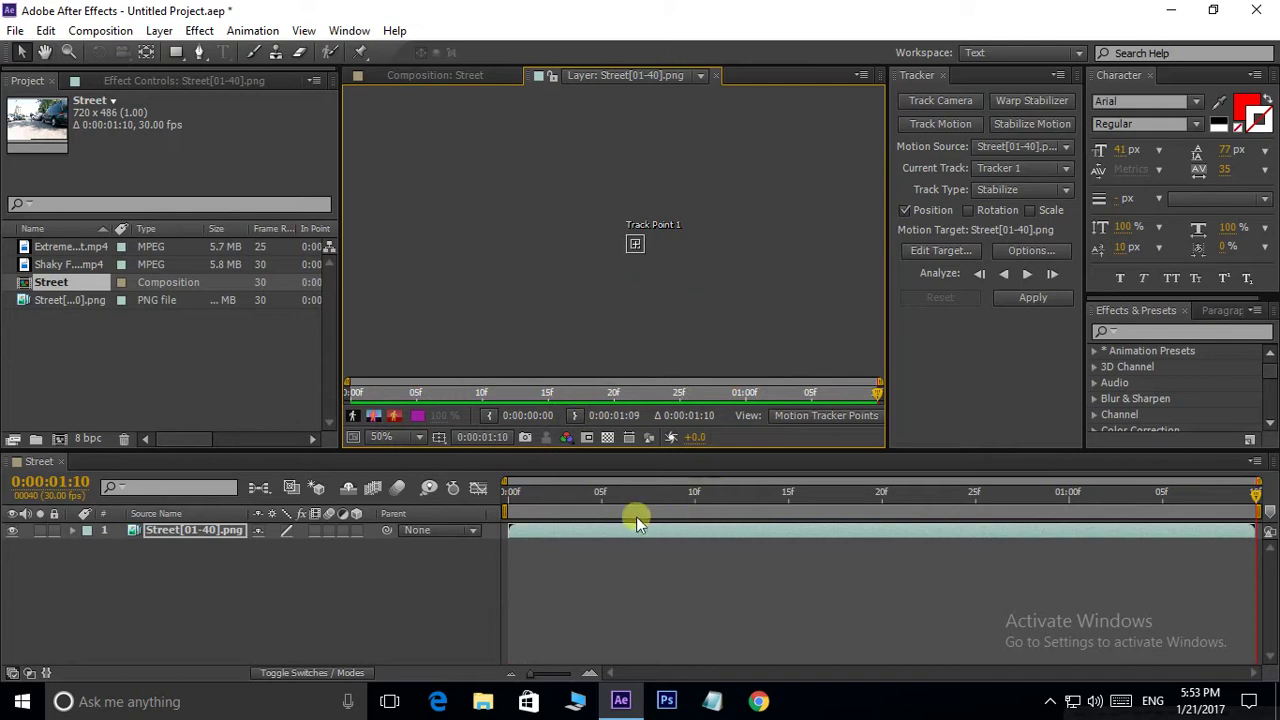
click(566, 494)
drag(558, 500, 506, 495)
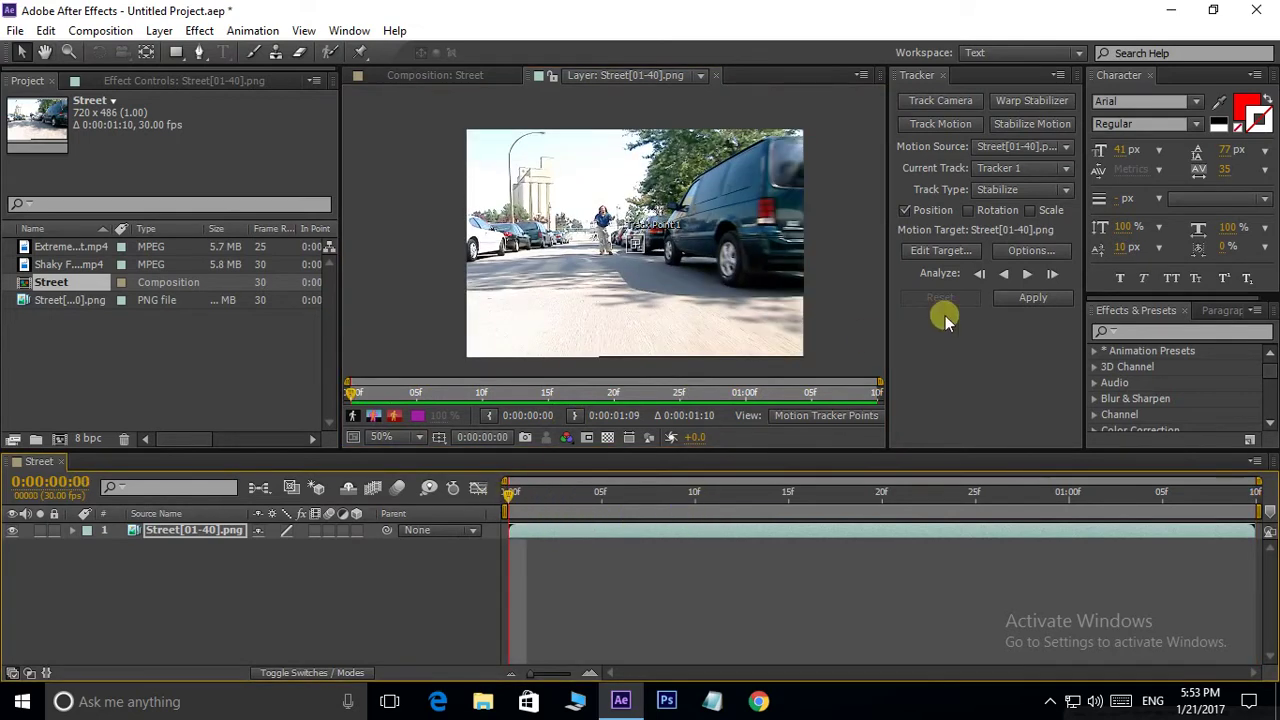
Step: Enable Rotation tracking, placing Track Point 2 on the van and Track Point 1 on parked cars
click(967, 216)
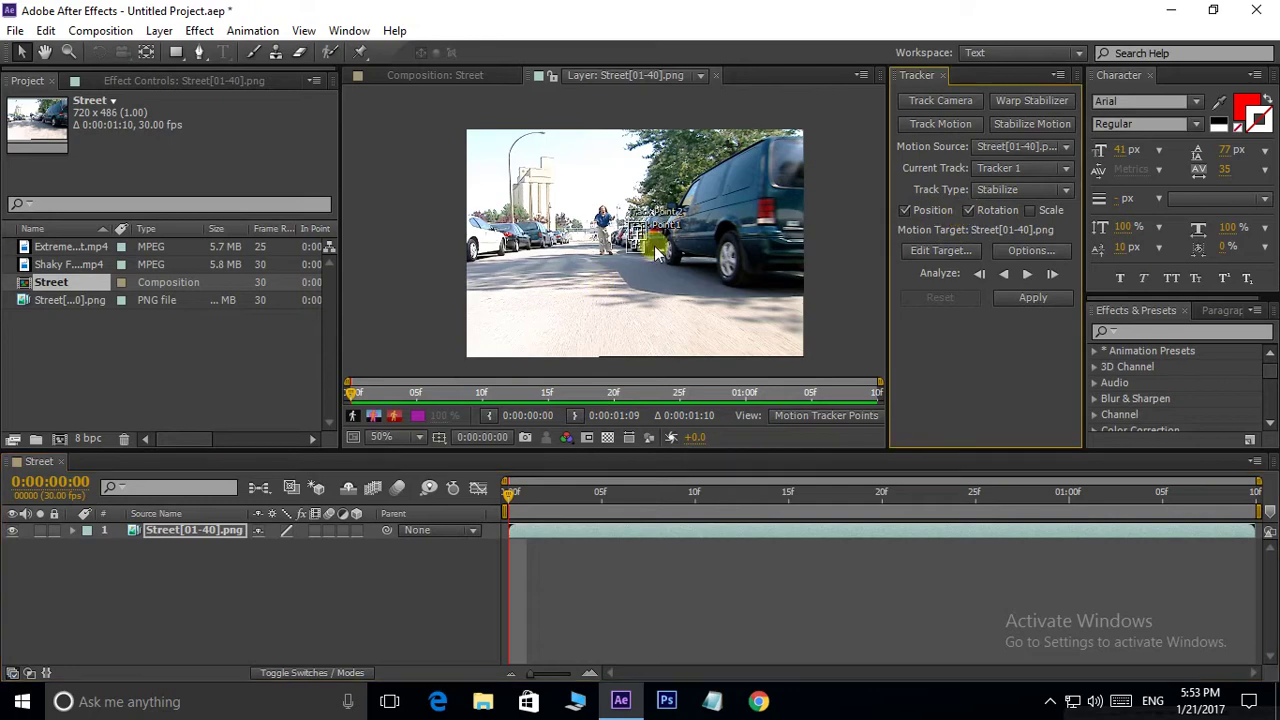
scroll(738, 265, up, 2)
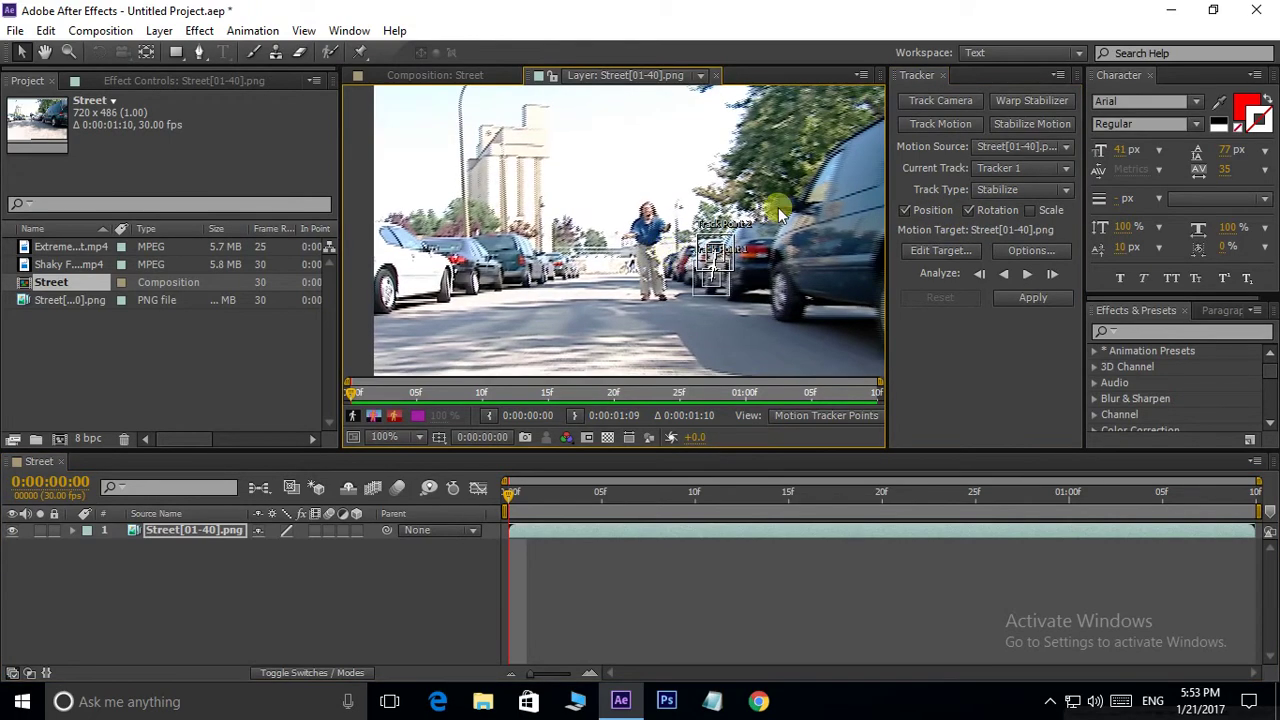
drag(721, 254, 793, 206)
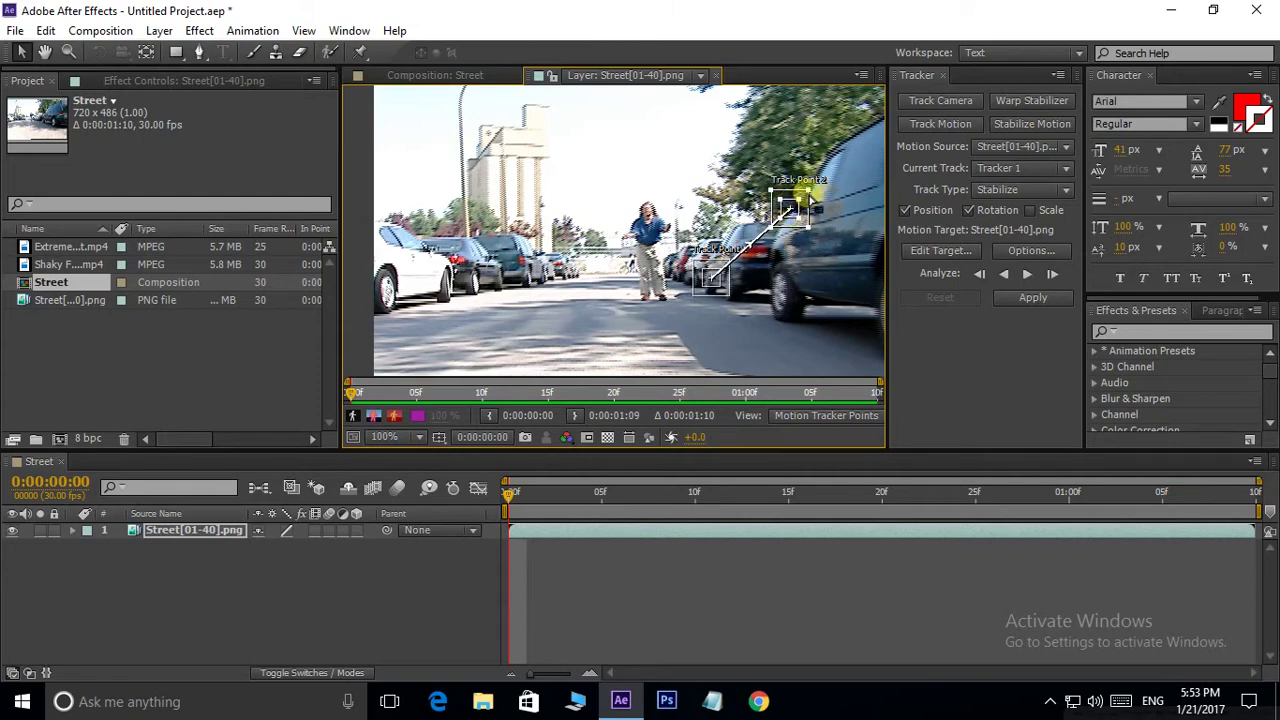
click(712, 282)
mouse_move(712, 285)
mouse_down()
mouse_move(543, 273)
mouse_move(598, 328)
mouse_move(598, 251)
mouse_move(614, 322)
mouse_move(694, 314)
mouse_move(600, 264)
mouse_move(591, 245)
mouse_up()
Step: Zoom and pan the Layer view to check both track points on the parked cars
scroll(598, 328, up, 1)
scroll(591, 240, up, 3)
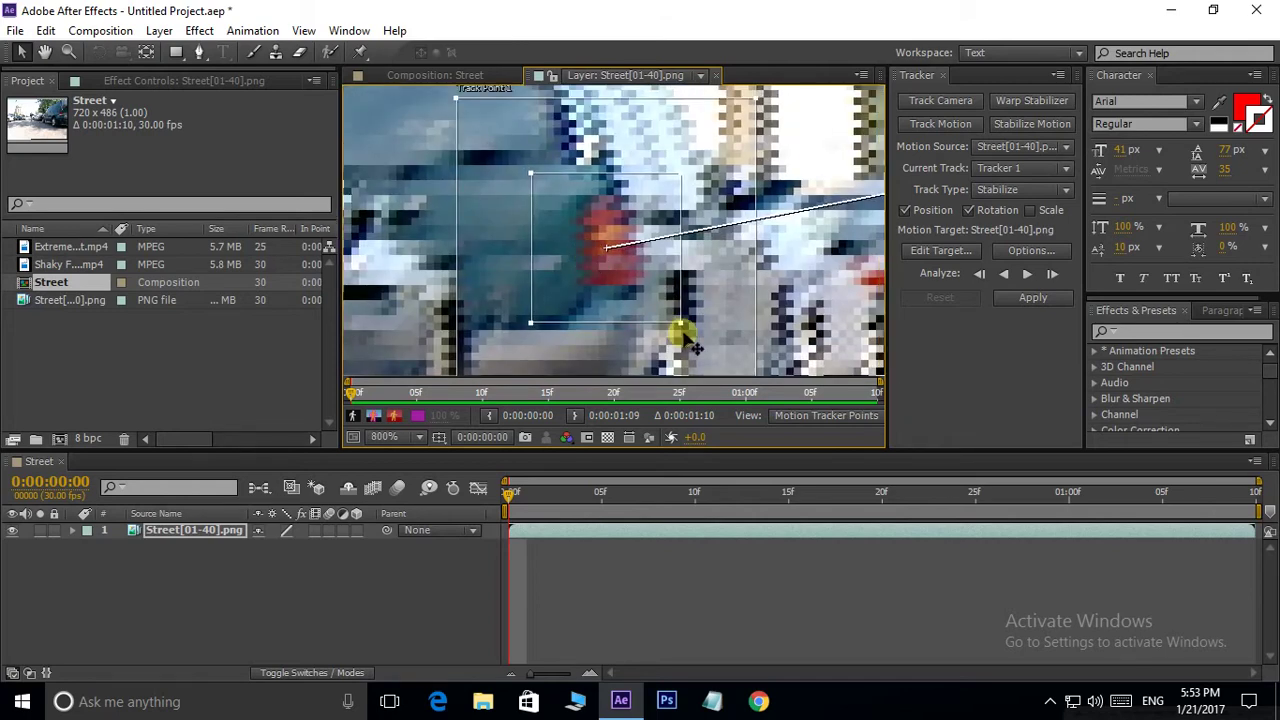
scroll(616, 268, down, 3)
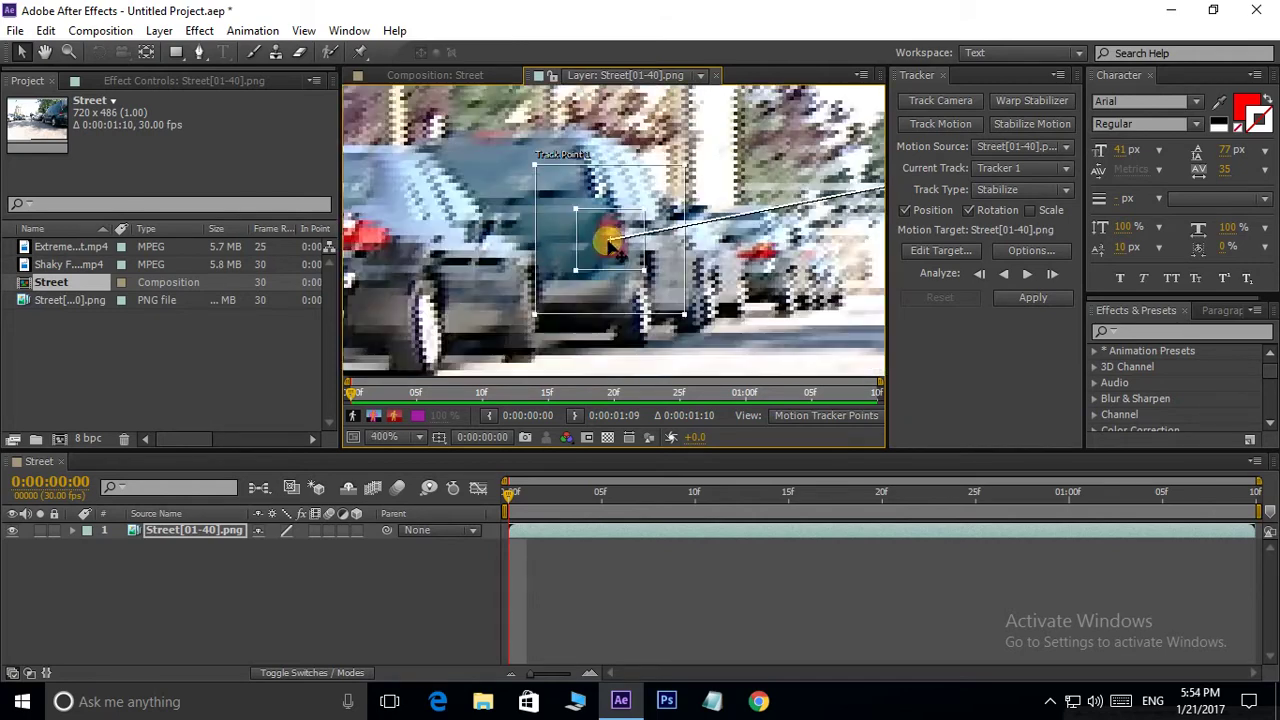
drag(676, 287, 521, 276)
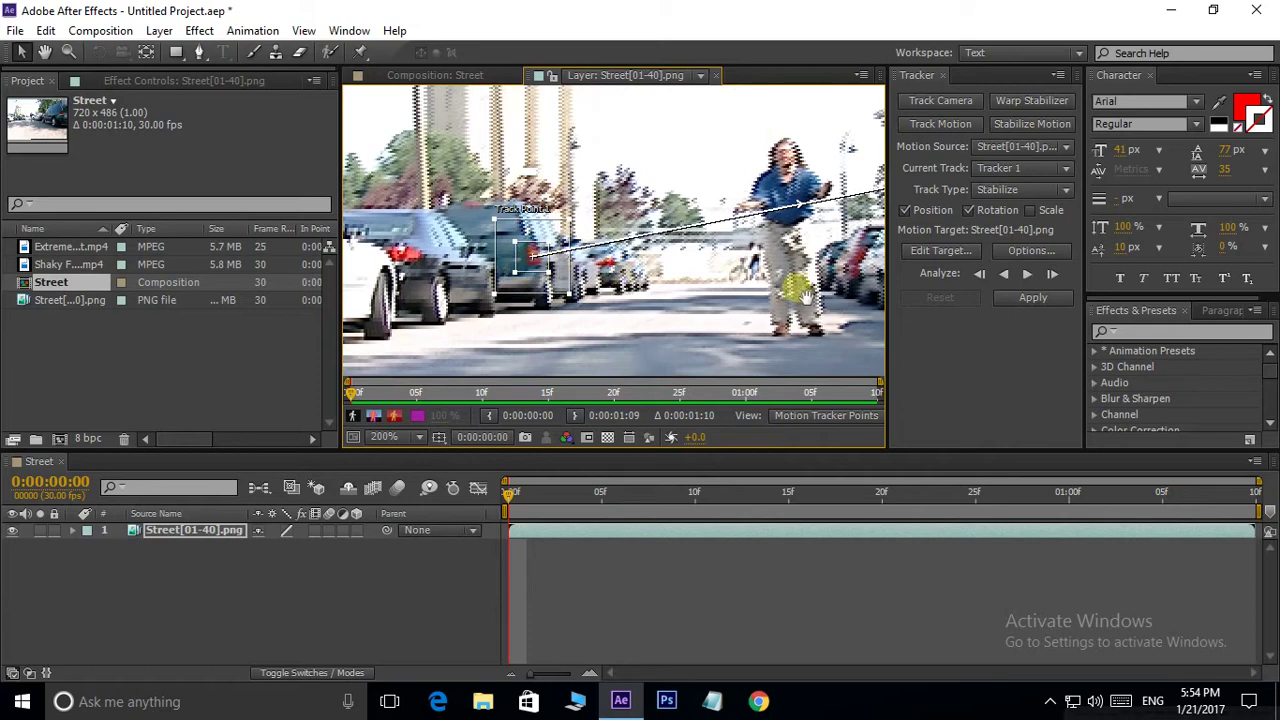
drag(806, 297, 637, 317)
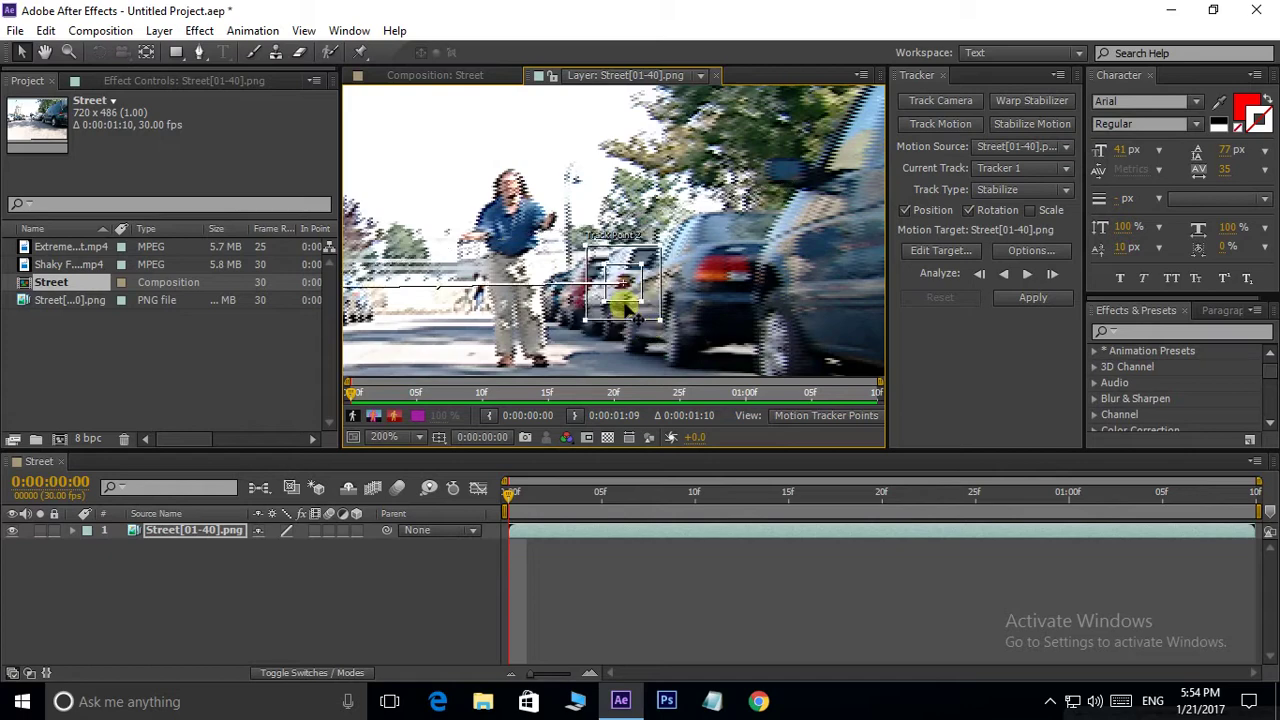
scroll(628, 313, down, 2)
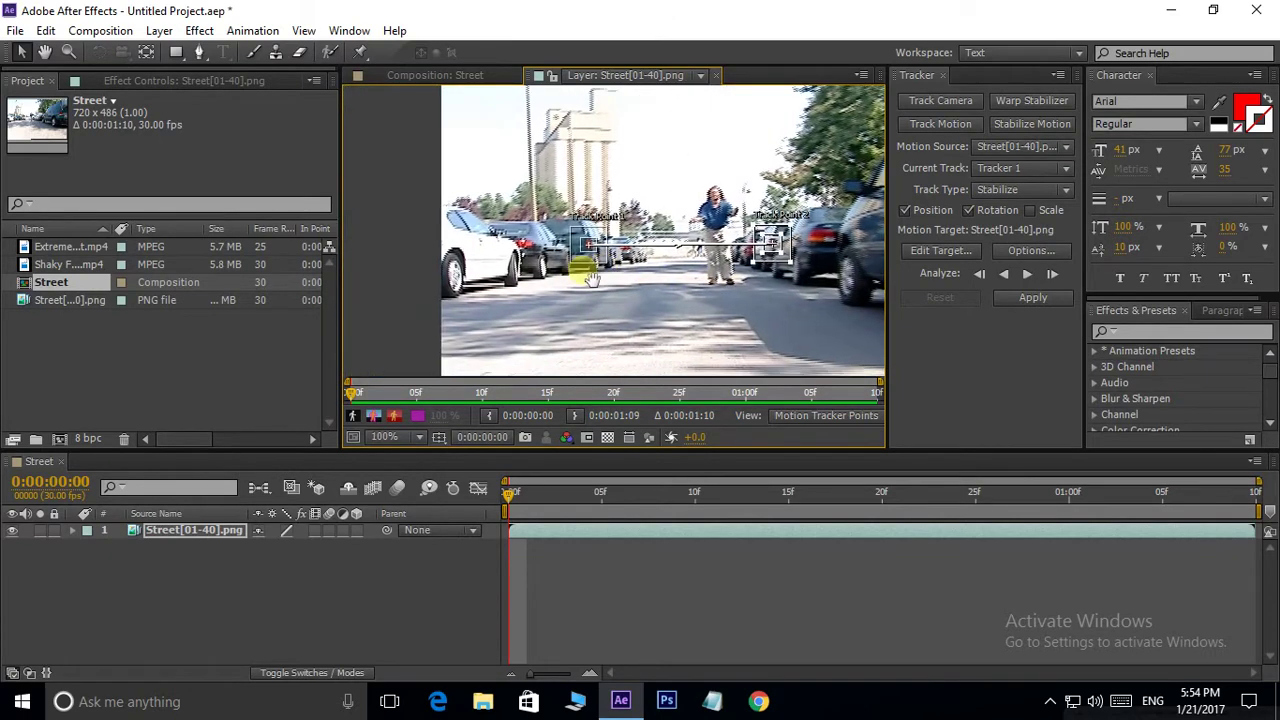
scroll(591, 278, up, 2)
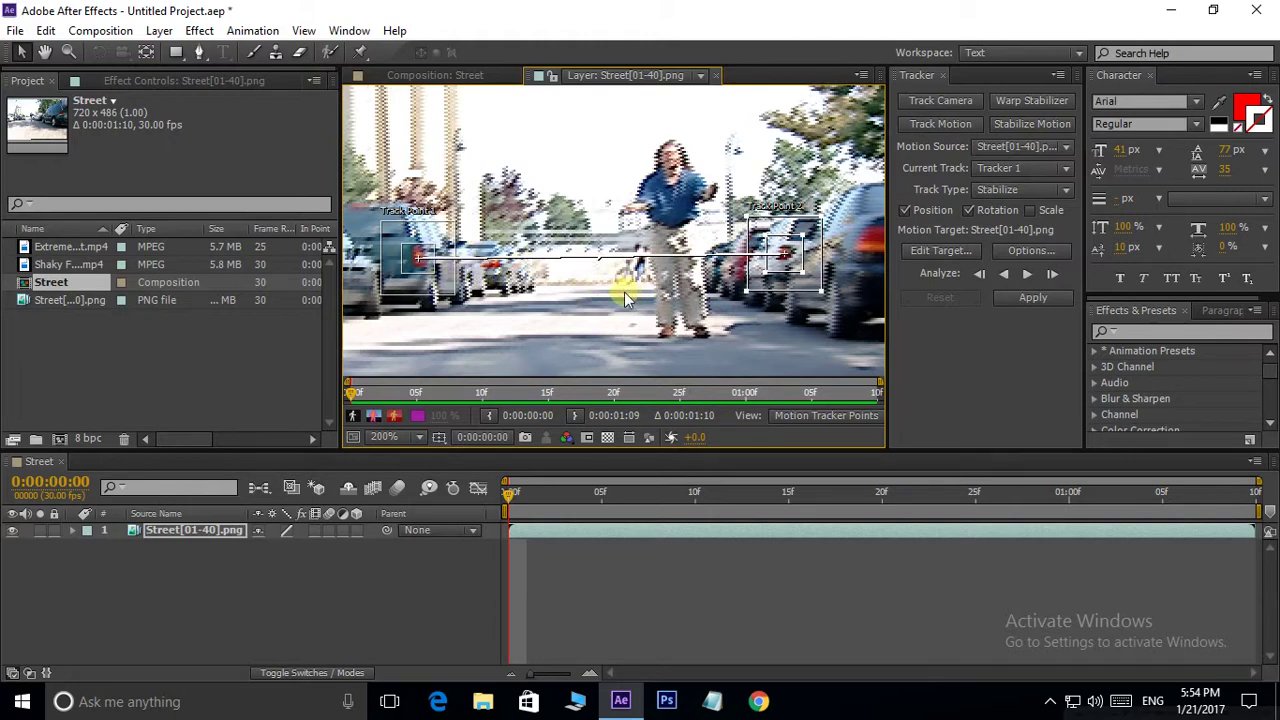
scroll(625, 297, down, 2)
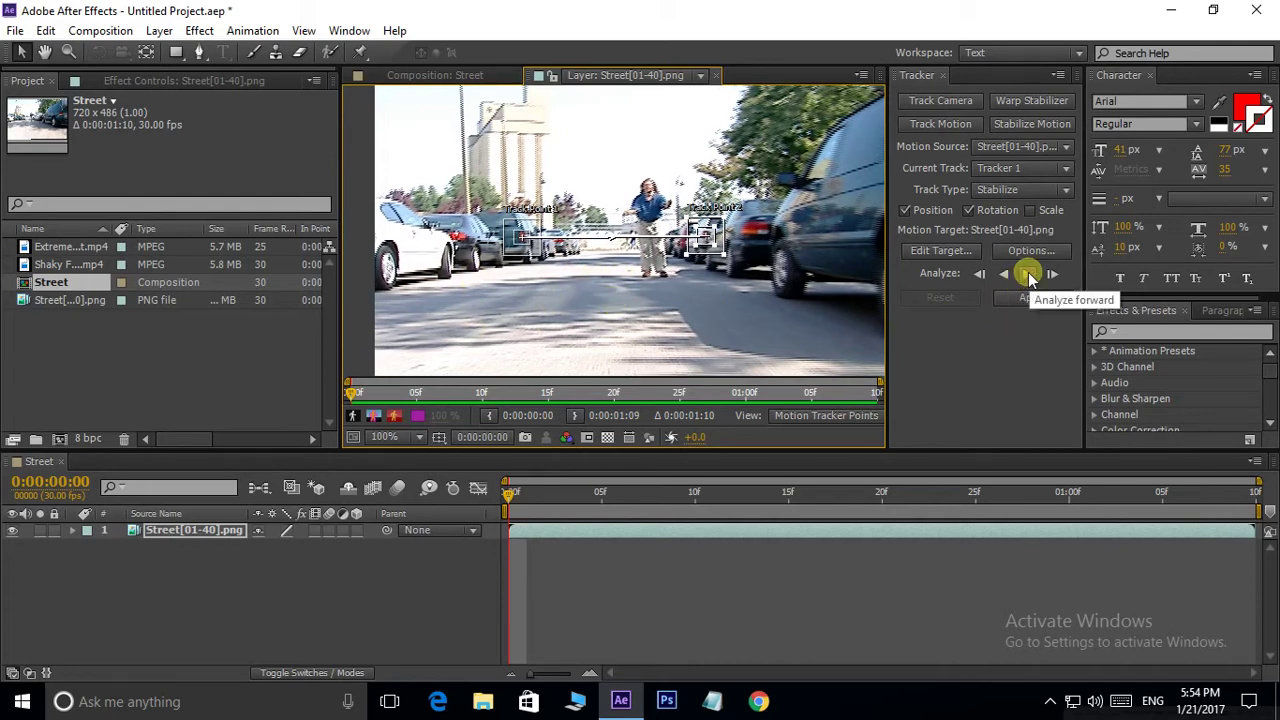
Step: Analyze Tracker 1 forward through the clip and play back the tracked result
click(1027, 274)
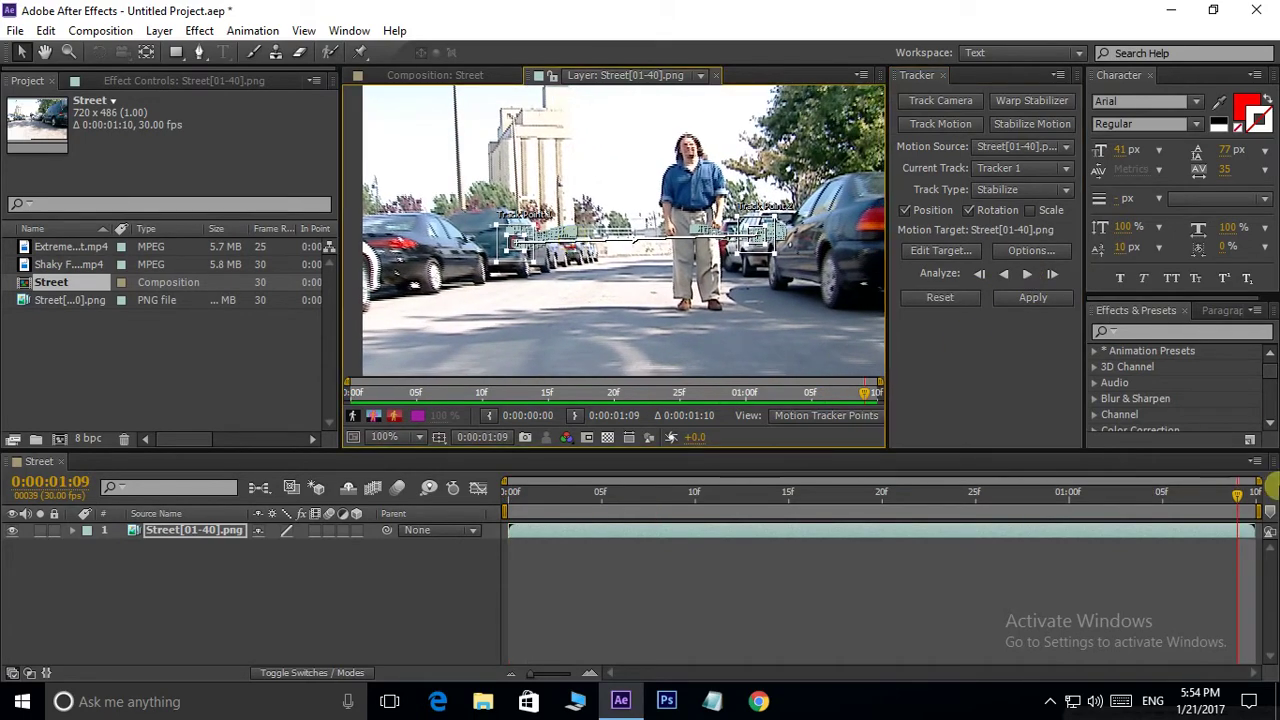
drag(1237, 500, 449, 437)
key(space)
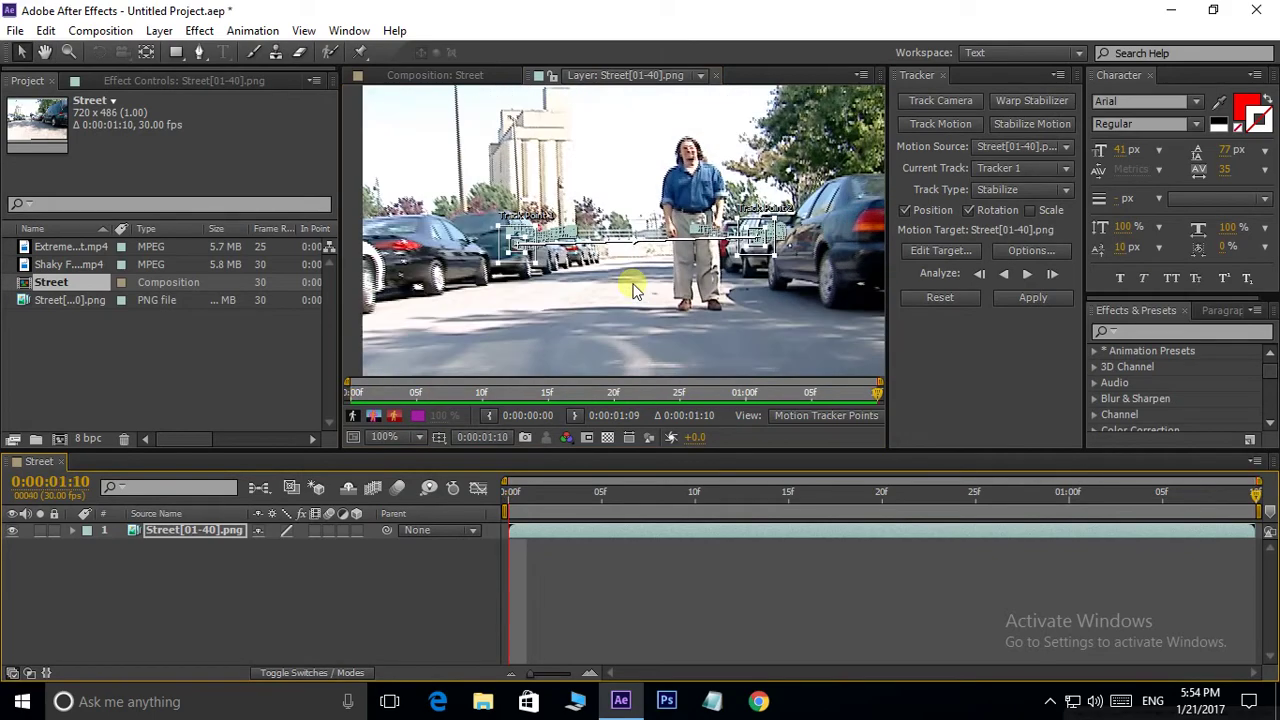
drag(580, 505, 508, 491)
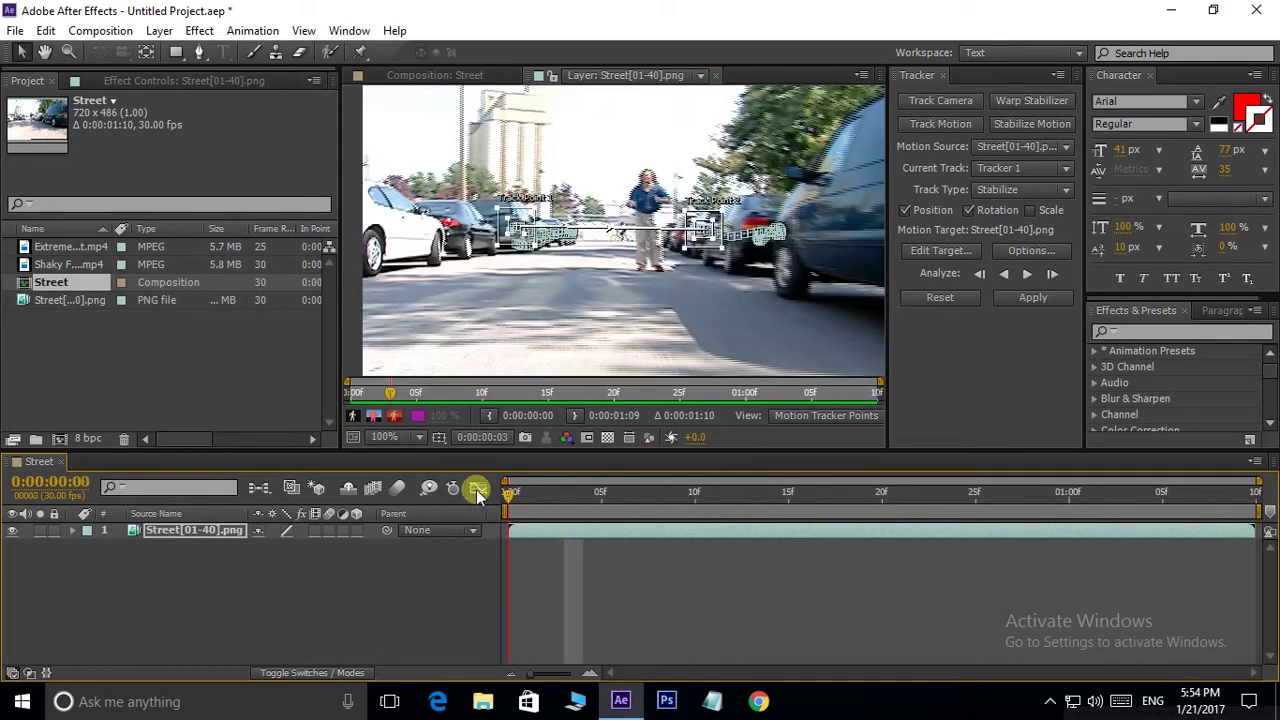
Step: Apply the track to the Street layer in X and Y and play the stabilized footage
click(1033, 297)
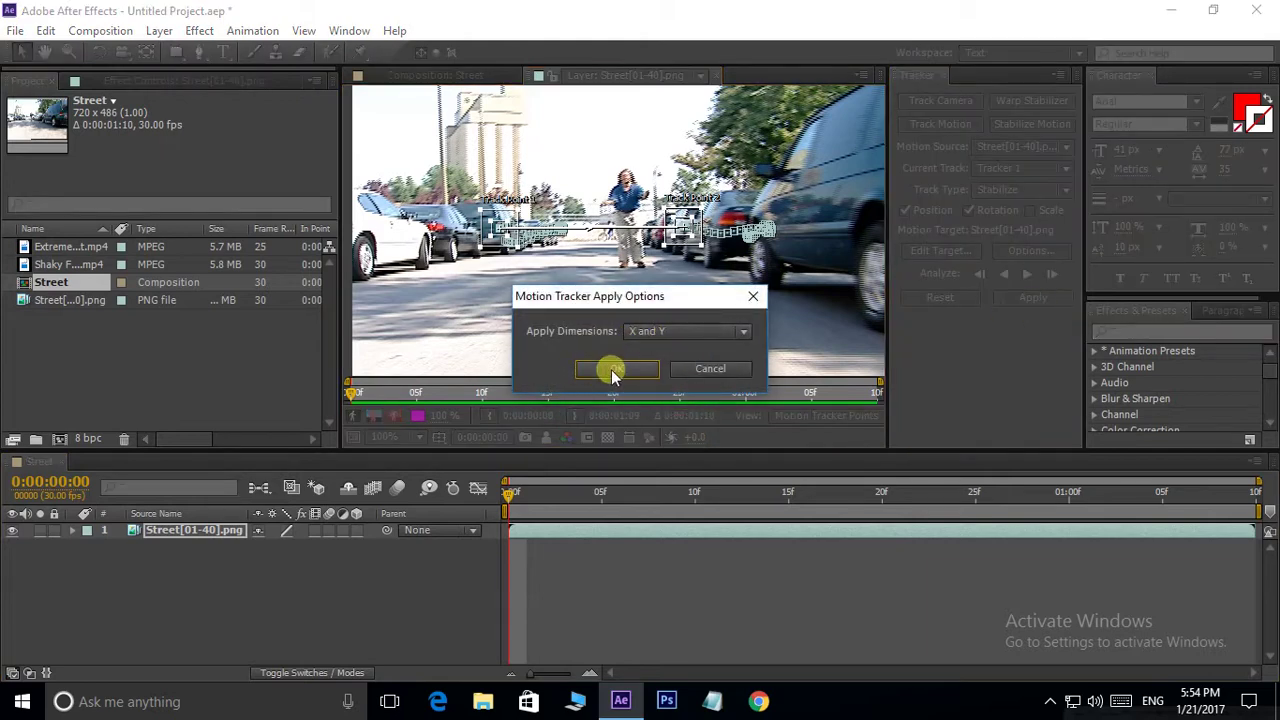
click(612, 367)
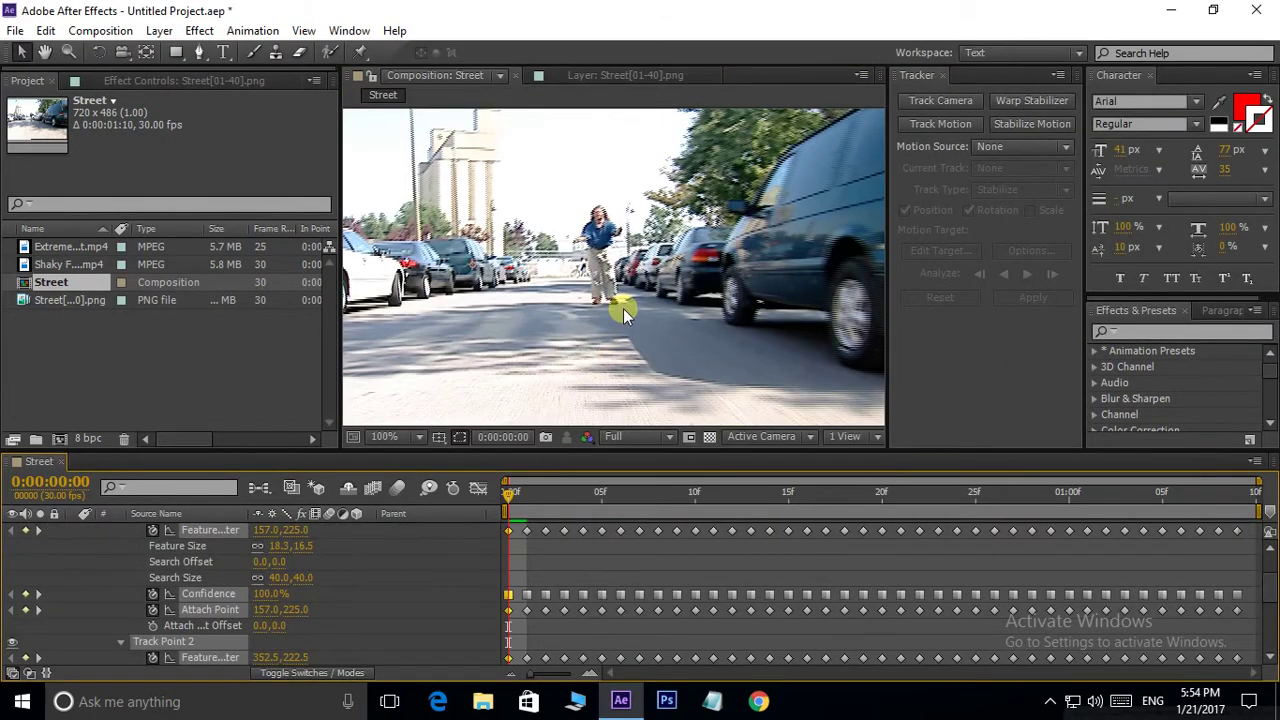
key(space)
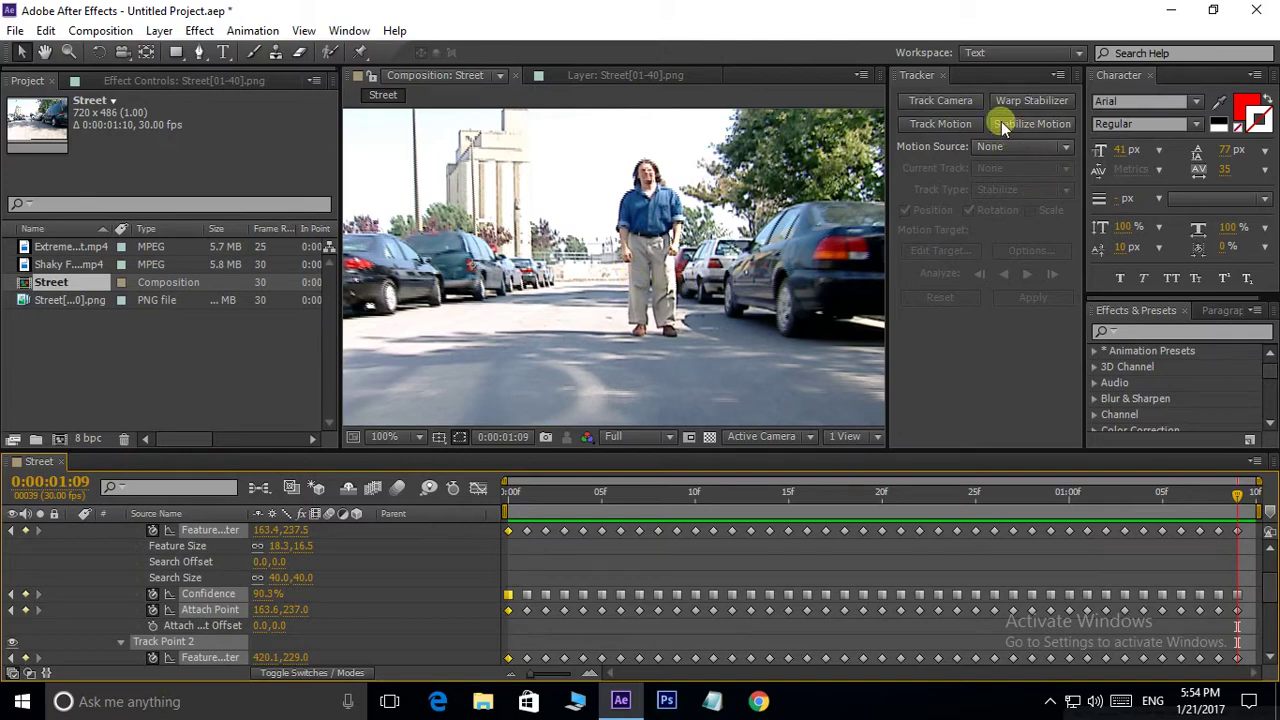
Step: Zoom the viewer to 25% then 50% and preview the stabilized frame edges from start to end
key(comma)
key(comma)
key(comma)
key(comma)
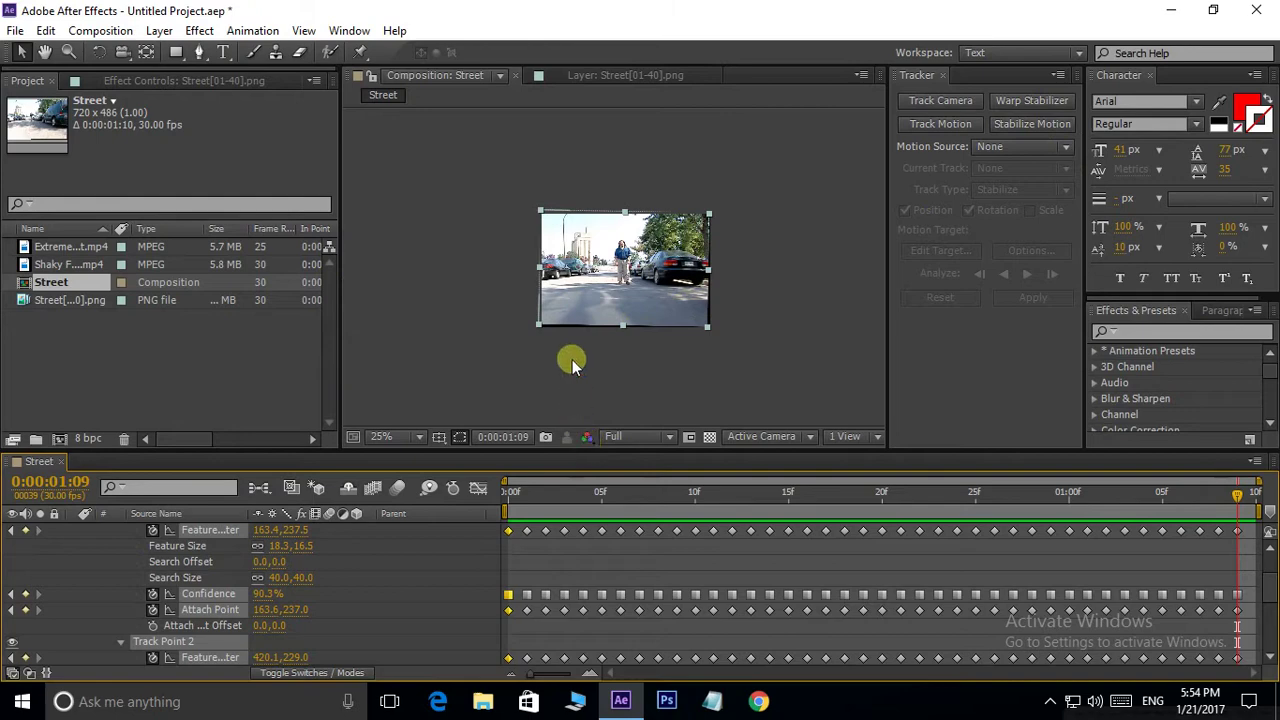
key(period)
key(space)
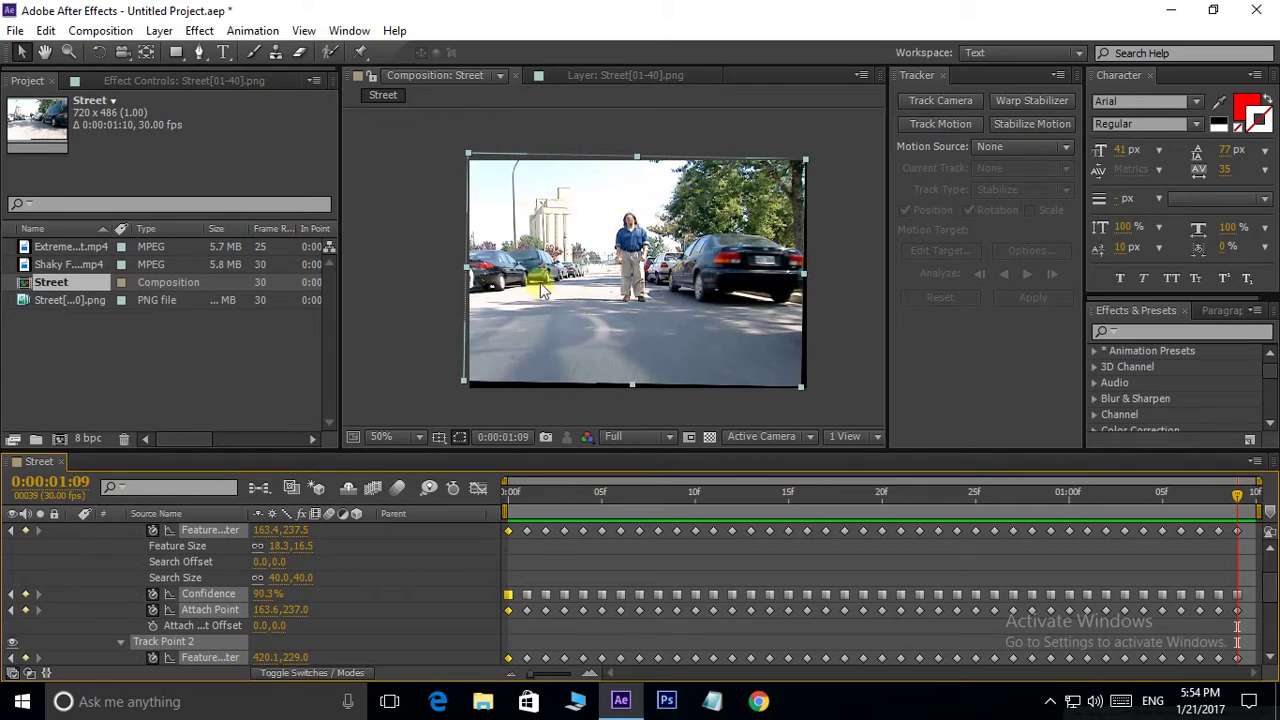
key(space)
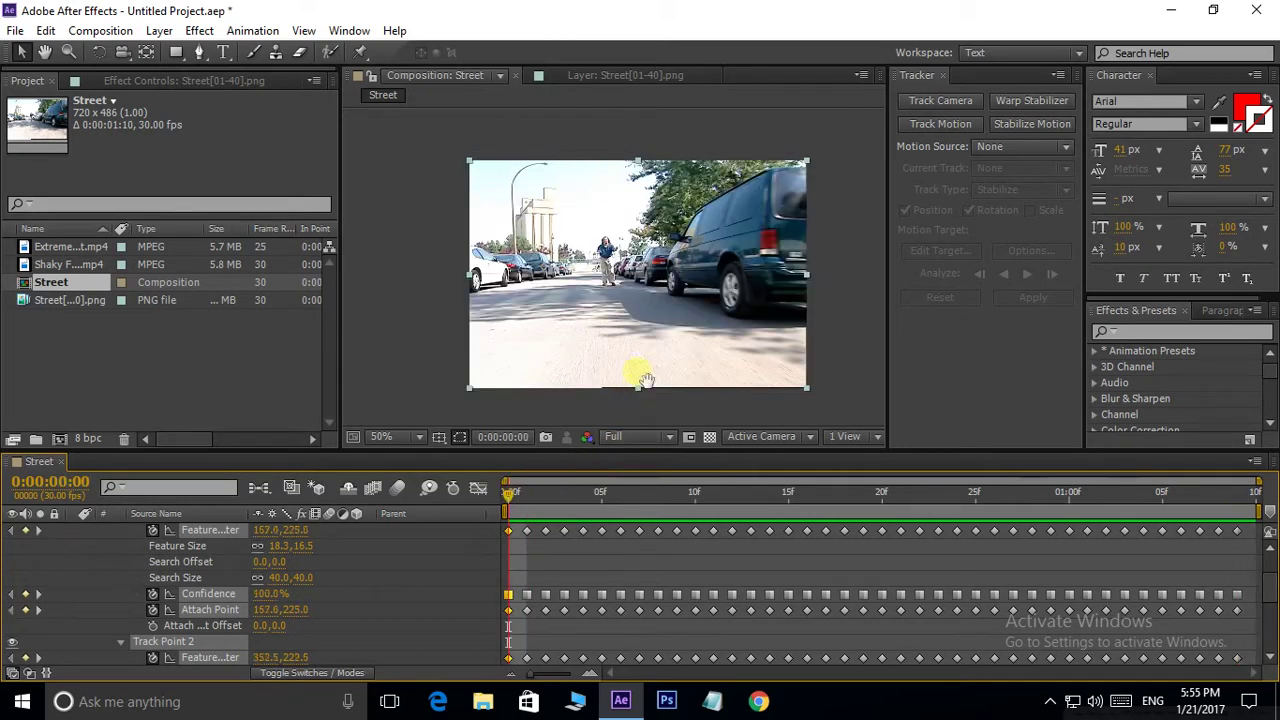
key(End)
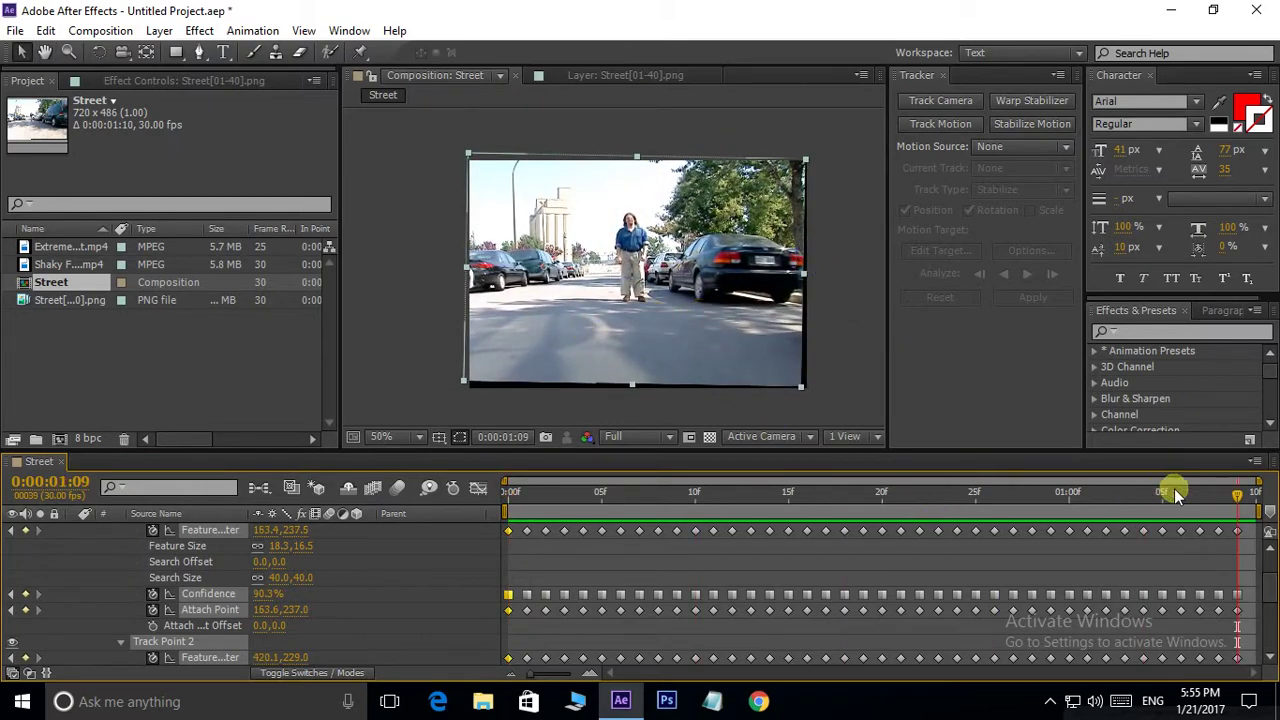
drag(1237, 497, 564, 497)
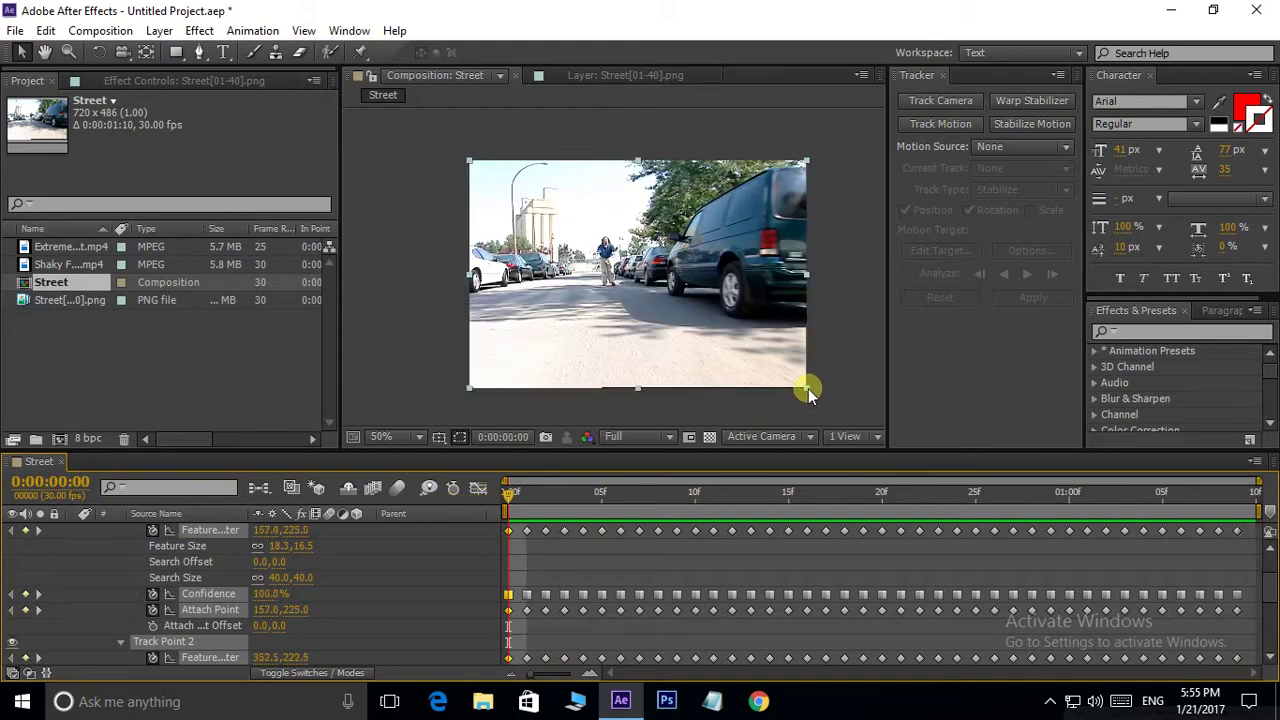
Step: Scale up the stabilized Street layer by its corner handle and preview it from frame 0
drag(808, 387, 872, 421)
click(866, 414)
click(861, 412)
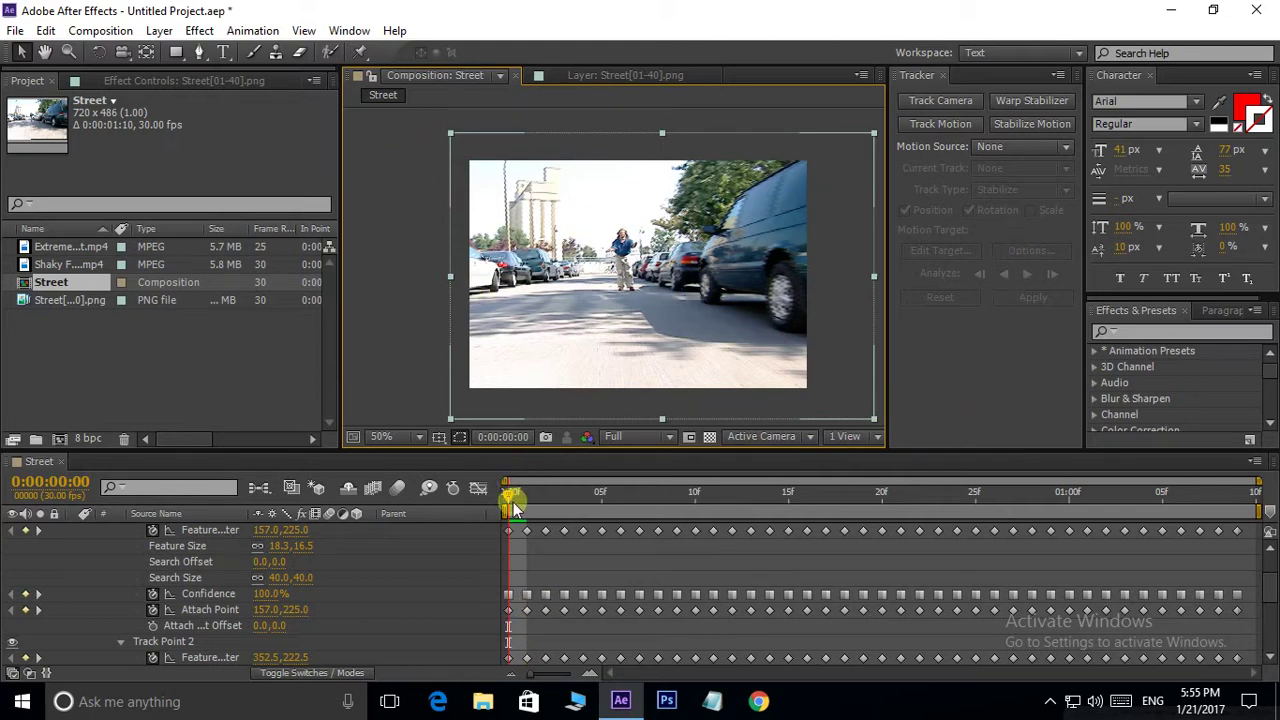
key(space)
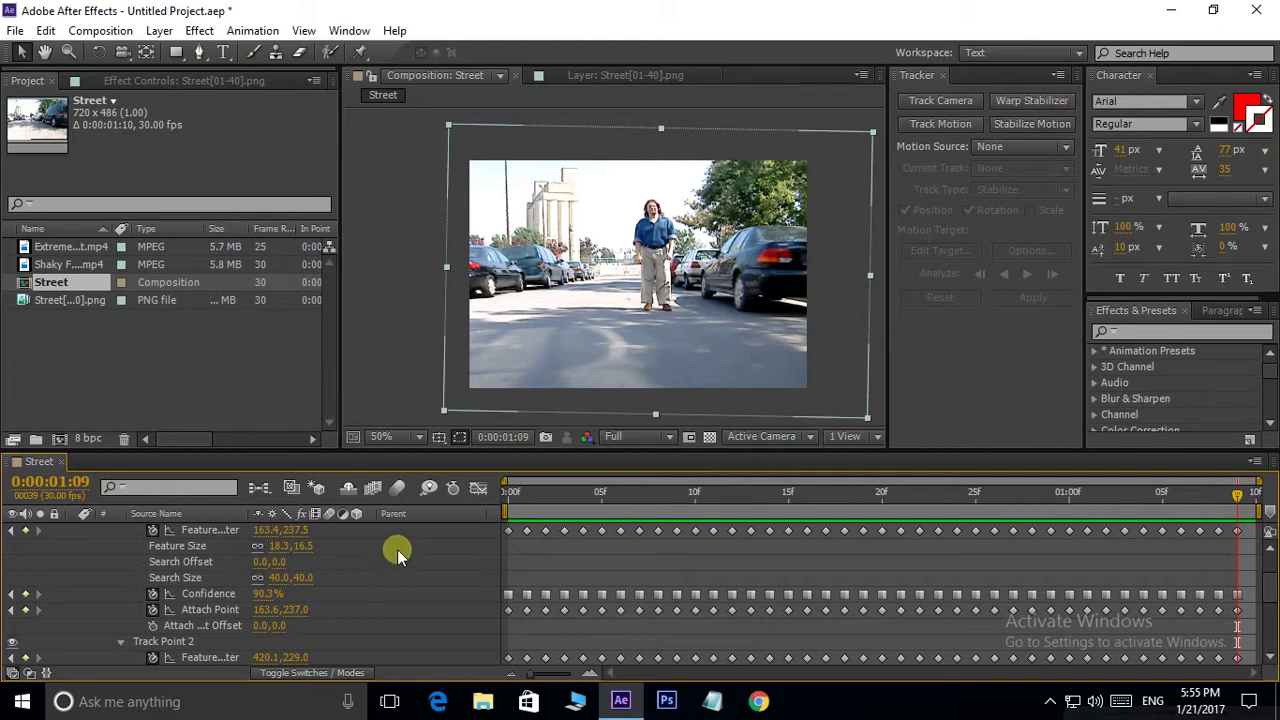
key(Home)
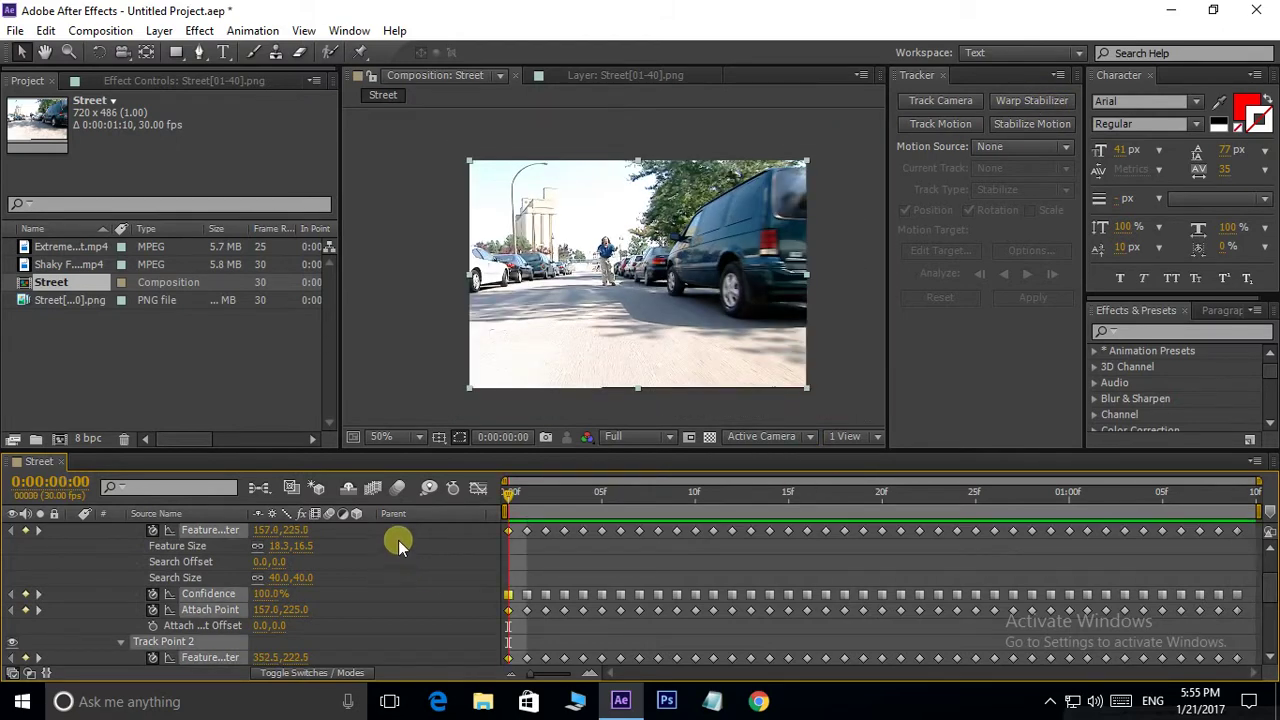
Step: Delete the tracker keyframes and the Tracker 1 group from the Street layer
key(Delete)
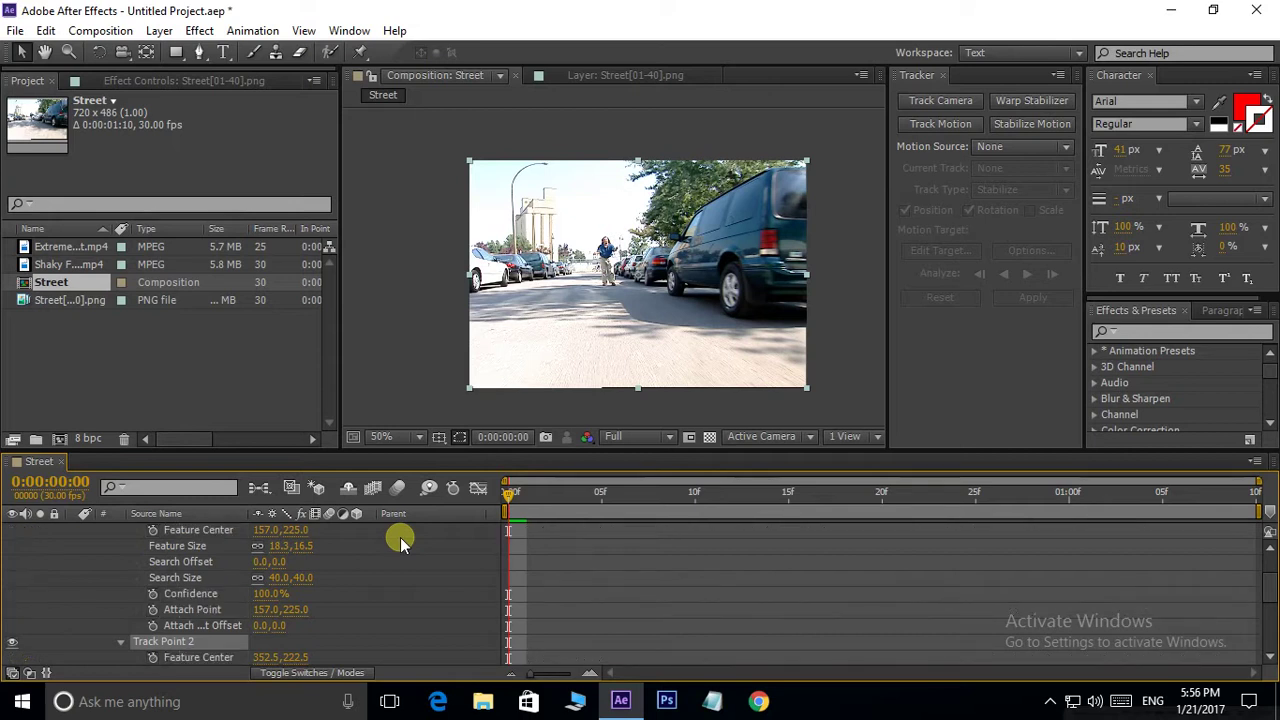
scroll(300, 571, down, 1)
scroll(299, 578, up, 3)
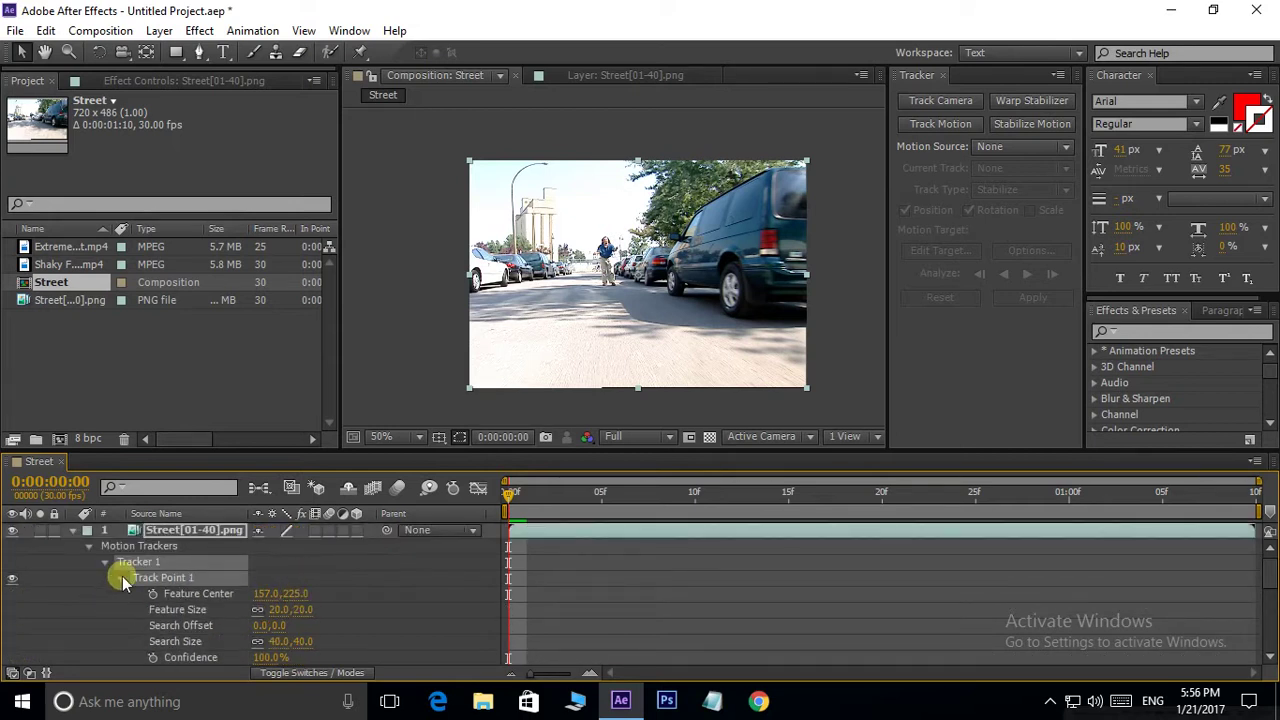
click(91, 608)
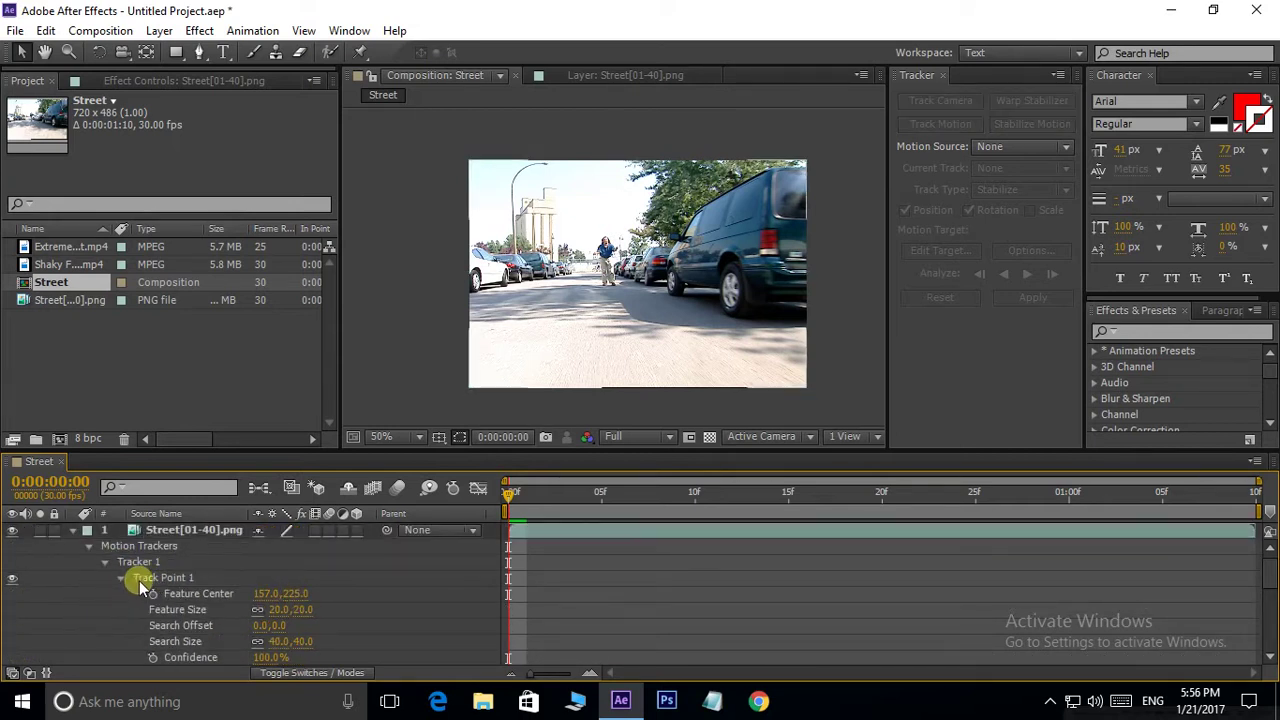
click(140, 562)
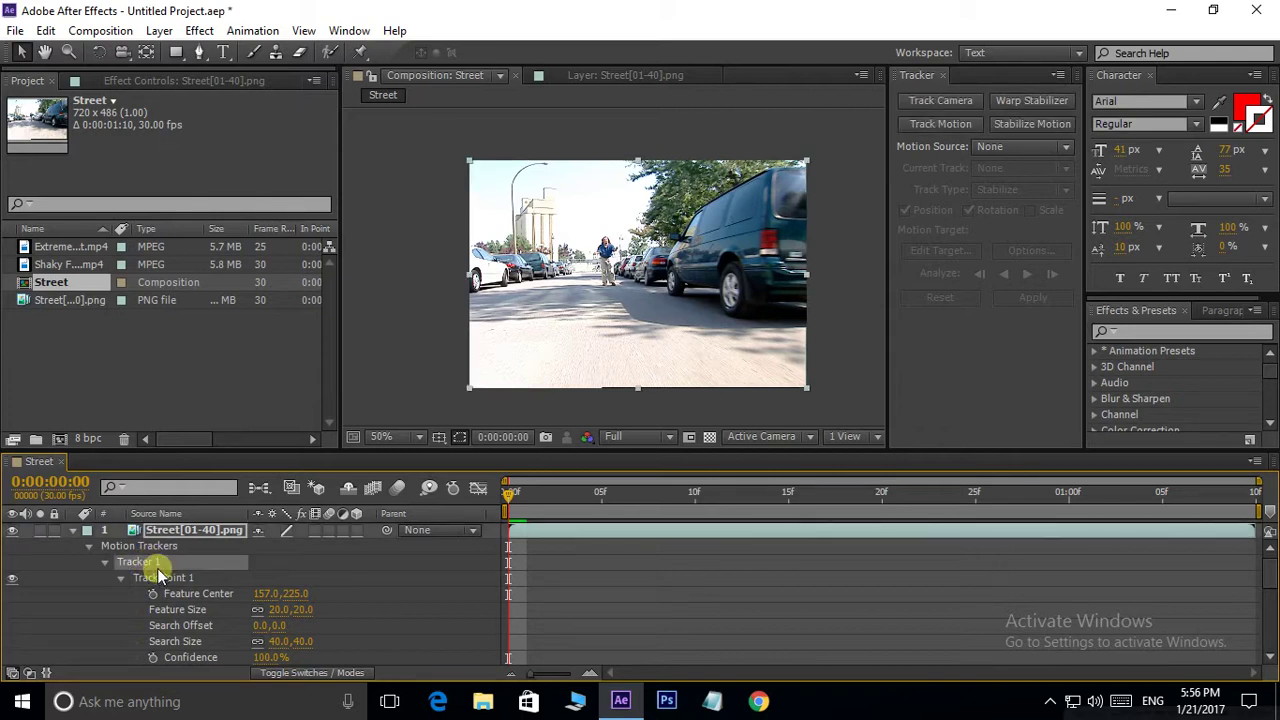
key(Delete)
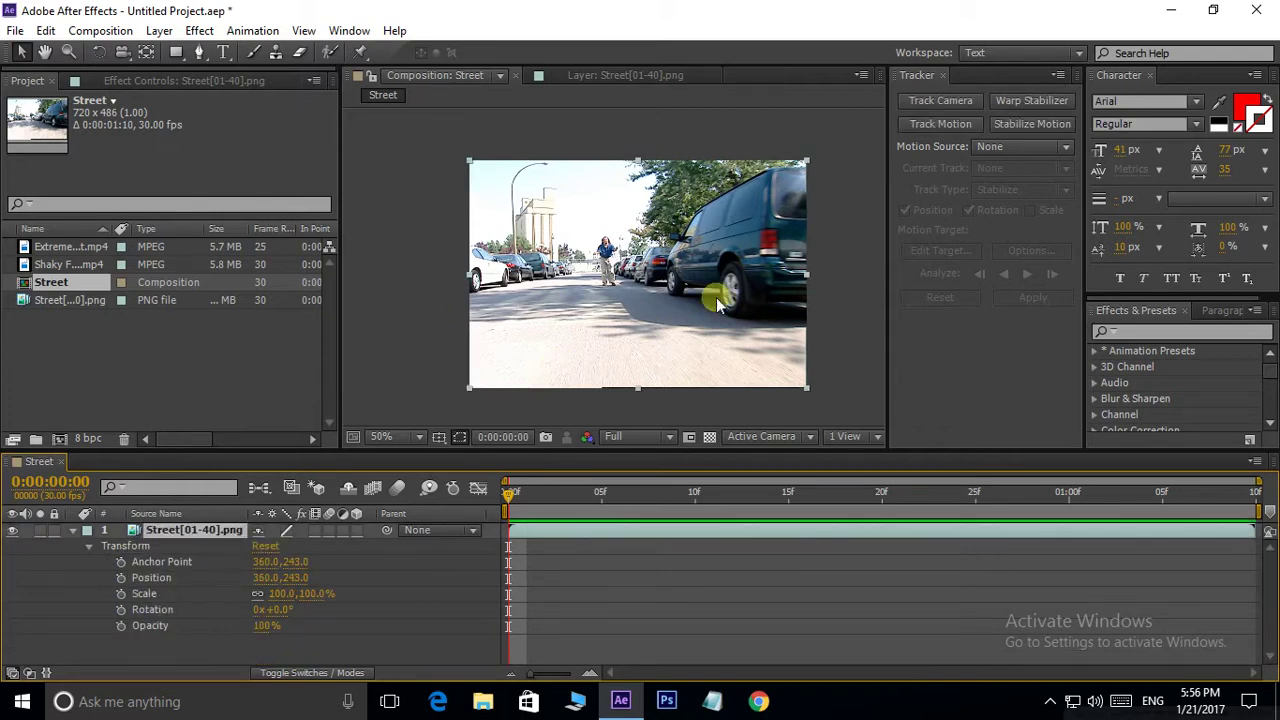
Step: Play the restored shaky street footage and return to frame 0
key(space)
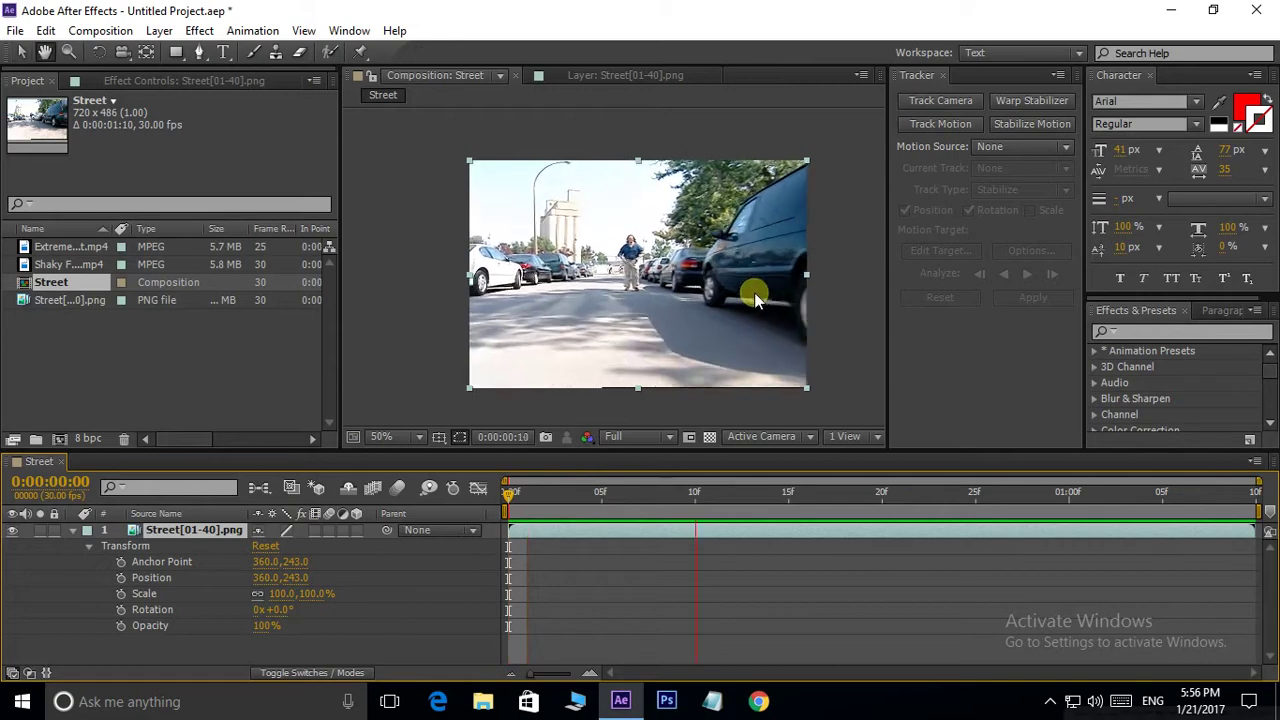
click(634, 494)
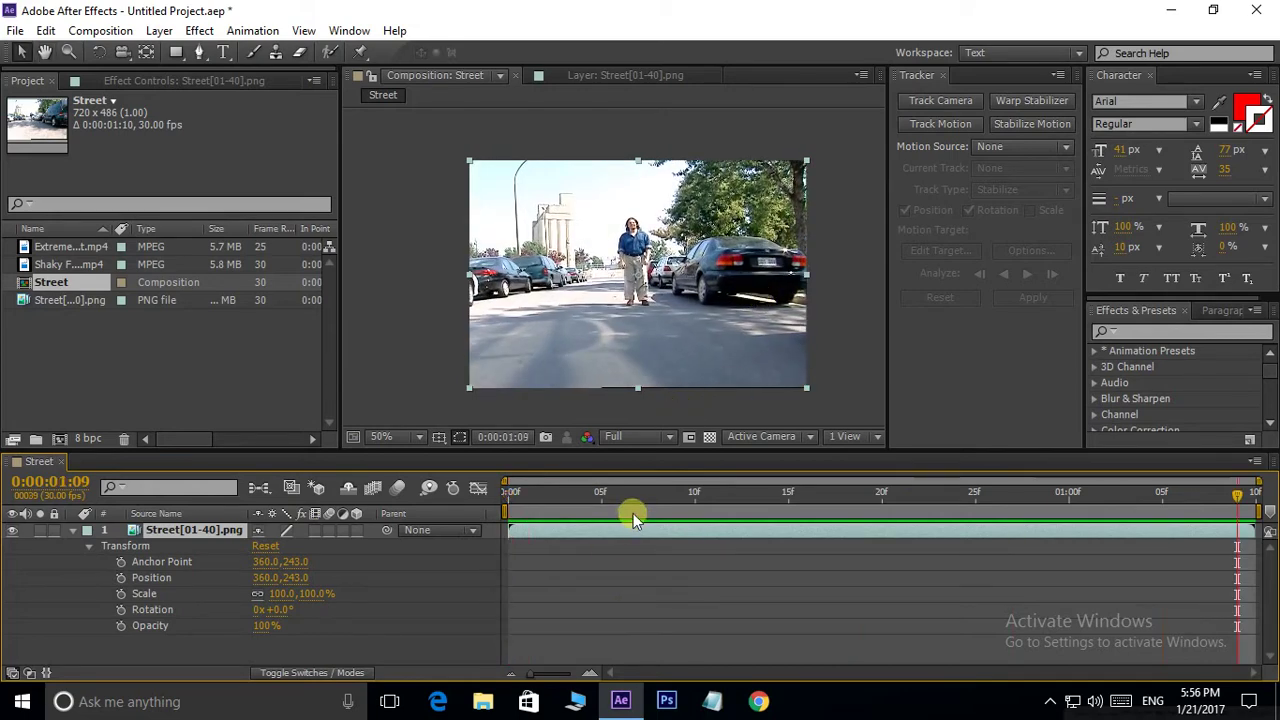
drag(640, 494, 472, 500)
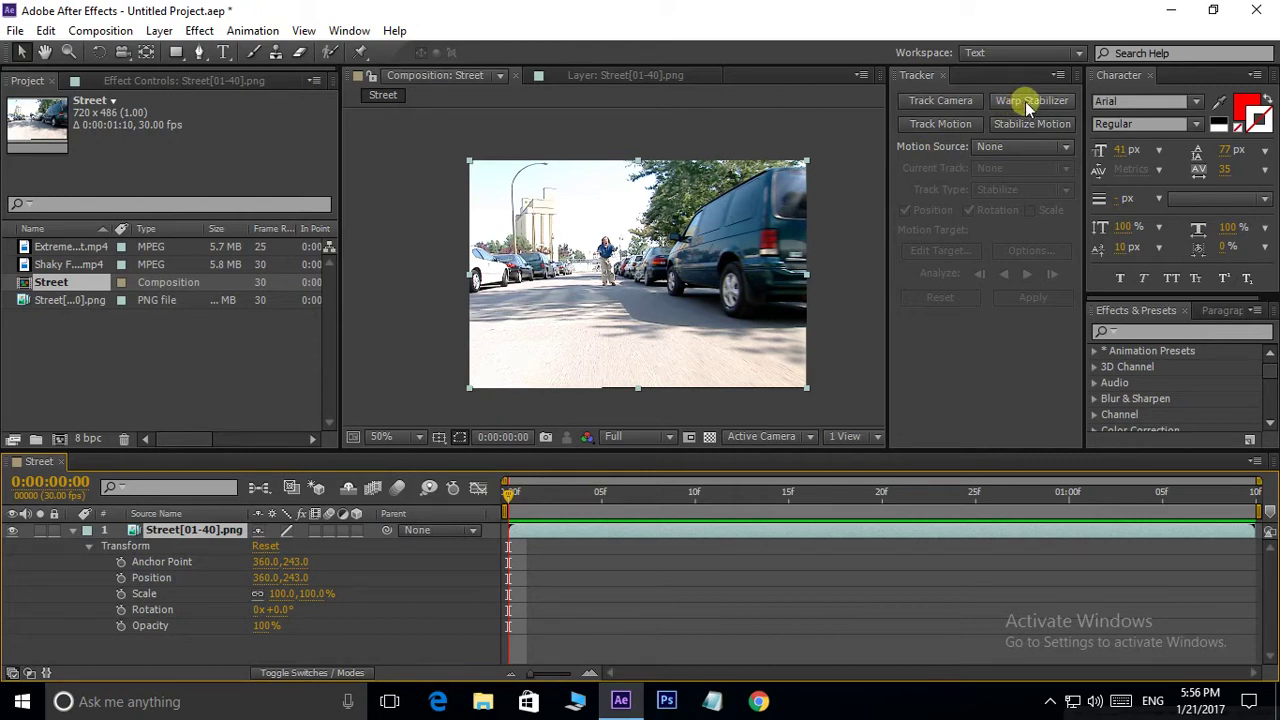
Step: Apply Warp Stabilizer to the Street[01-40].png layer and preview the 119.4%-scaled result
click(180, 536)
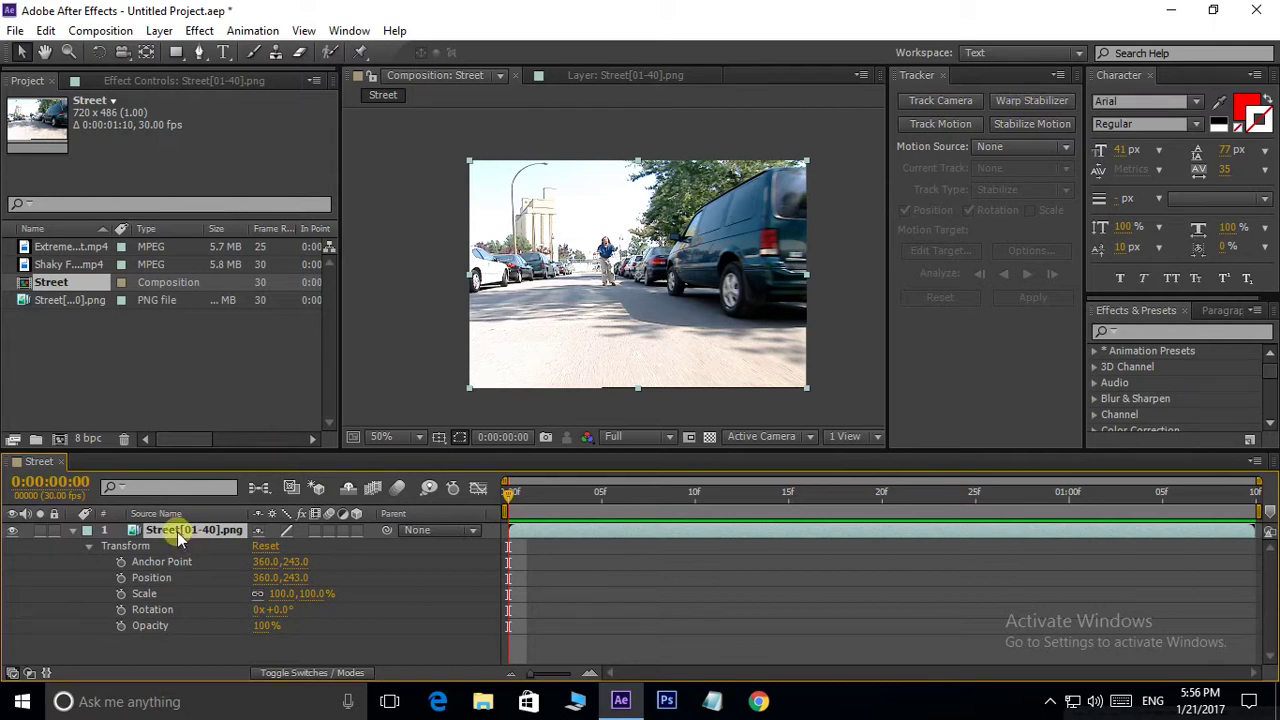
click(1031, 101)
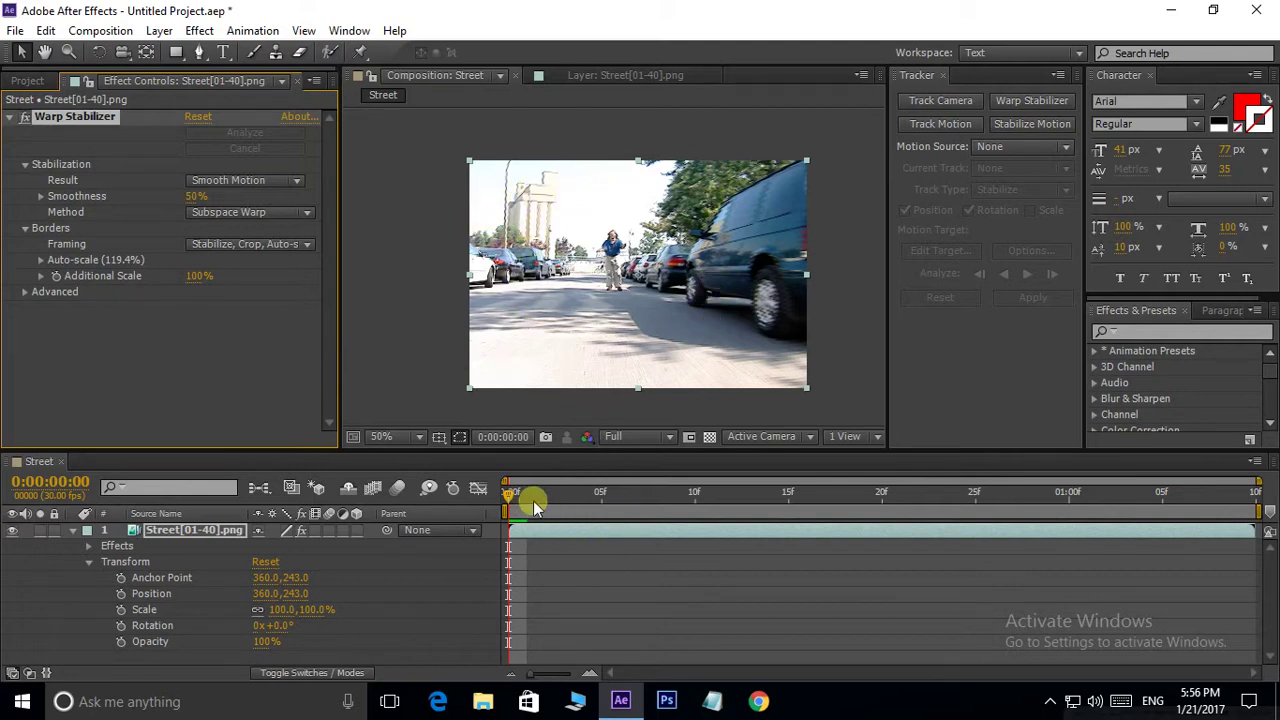
key(space)
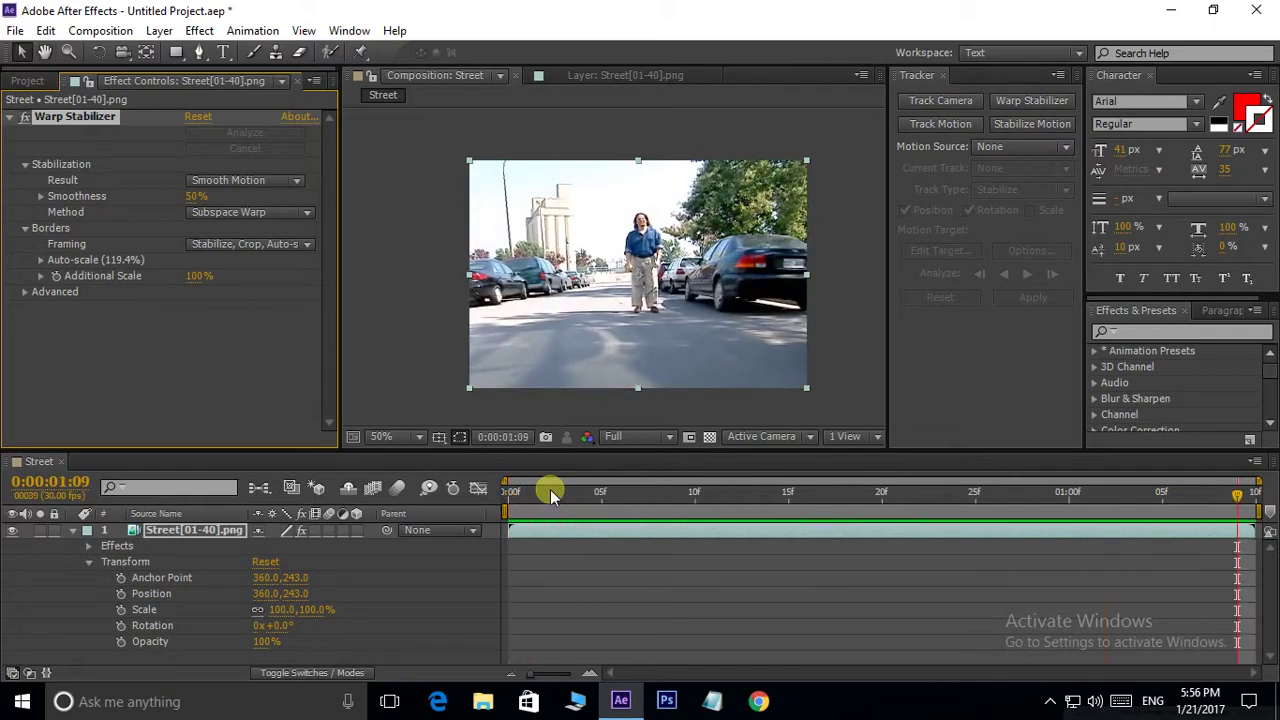
click(522, 491)
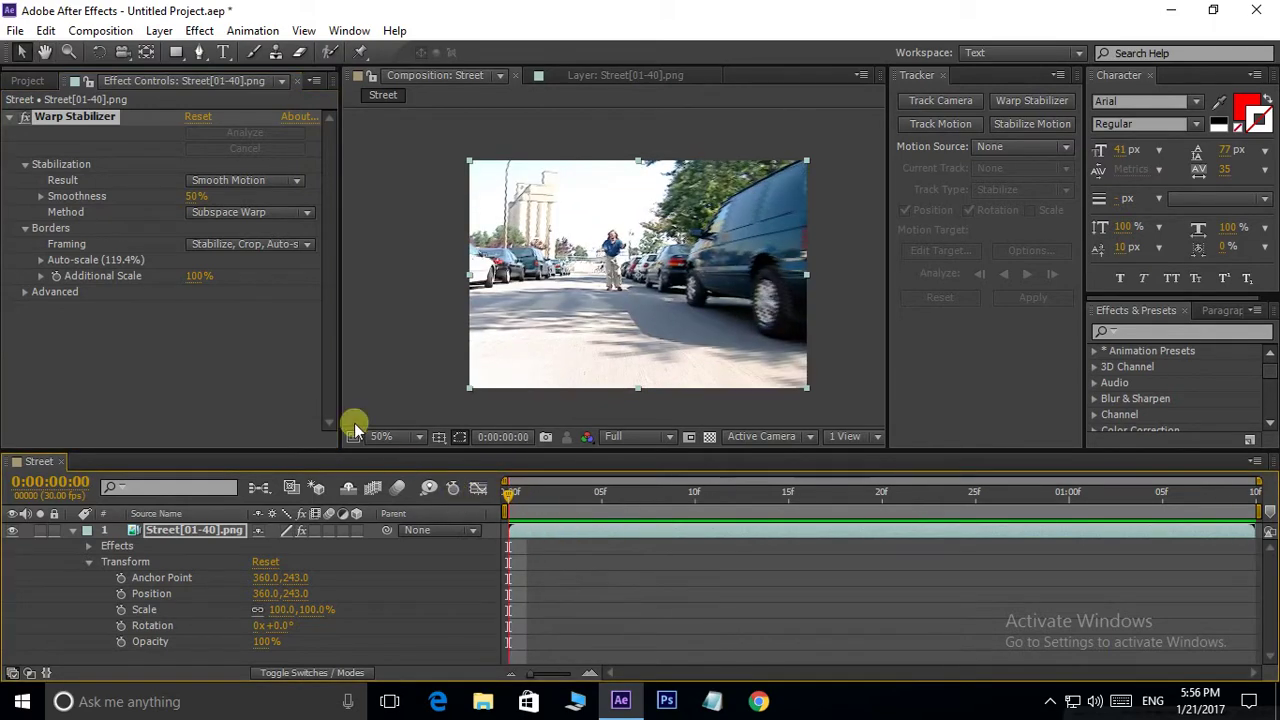
Step: Set Warp Stabilizer Smoothness to 75%, preview the smoother result, and return to the Project panel
click(197, 197)
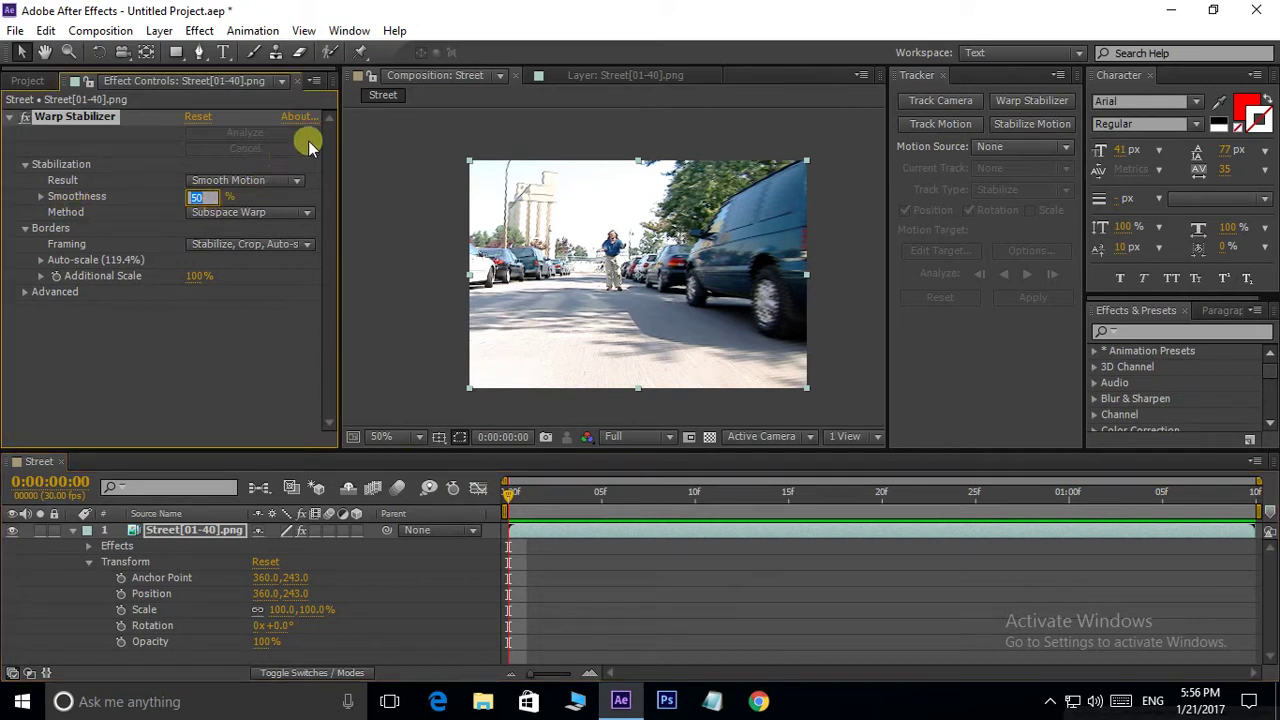
text(75)
key(Return)
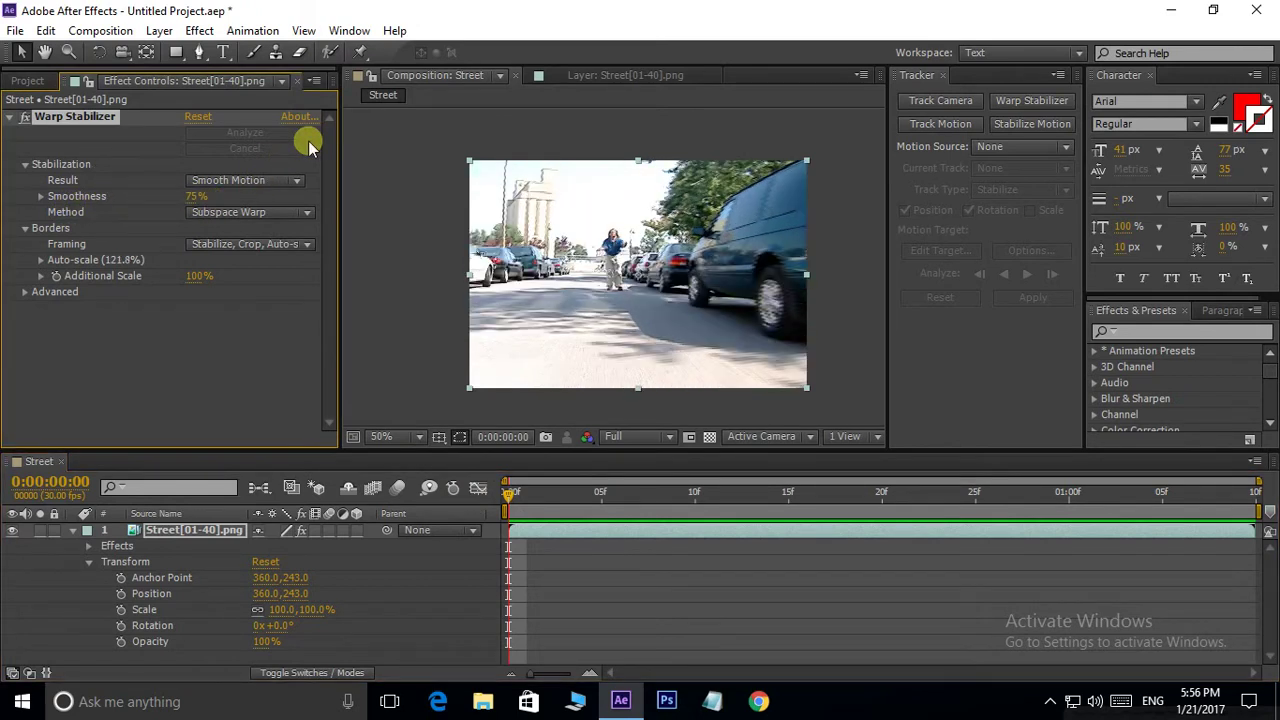
key(KP_0)
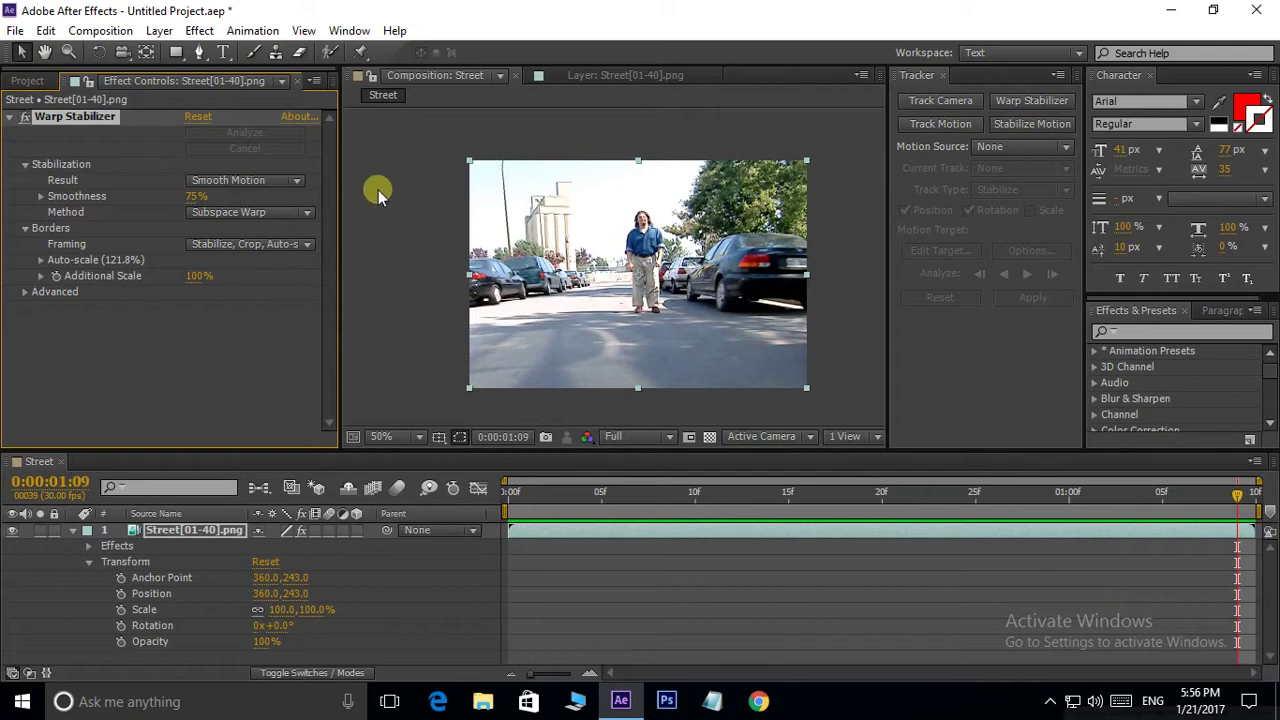
drag(555, 495, 470, 502)
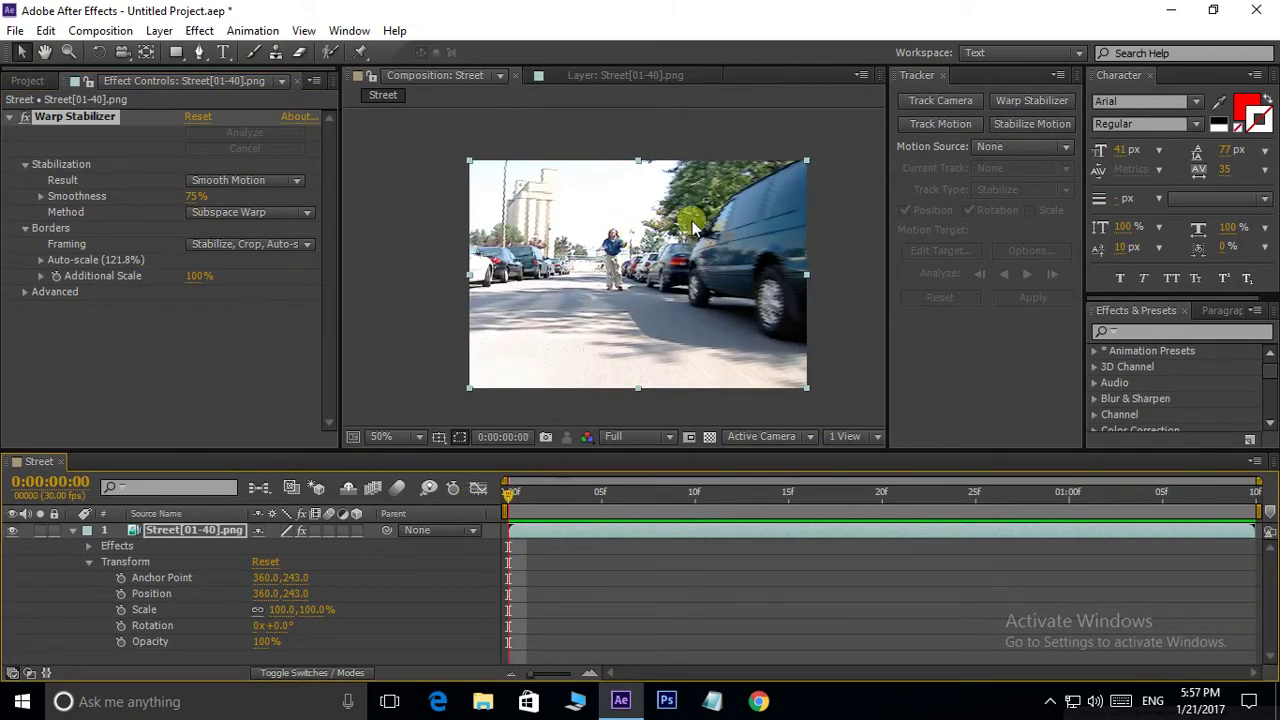
key(space)
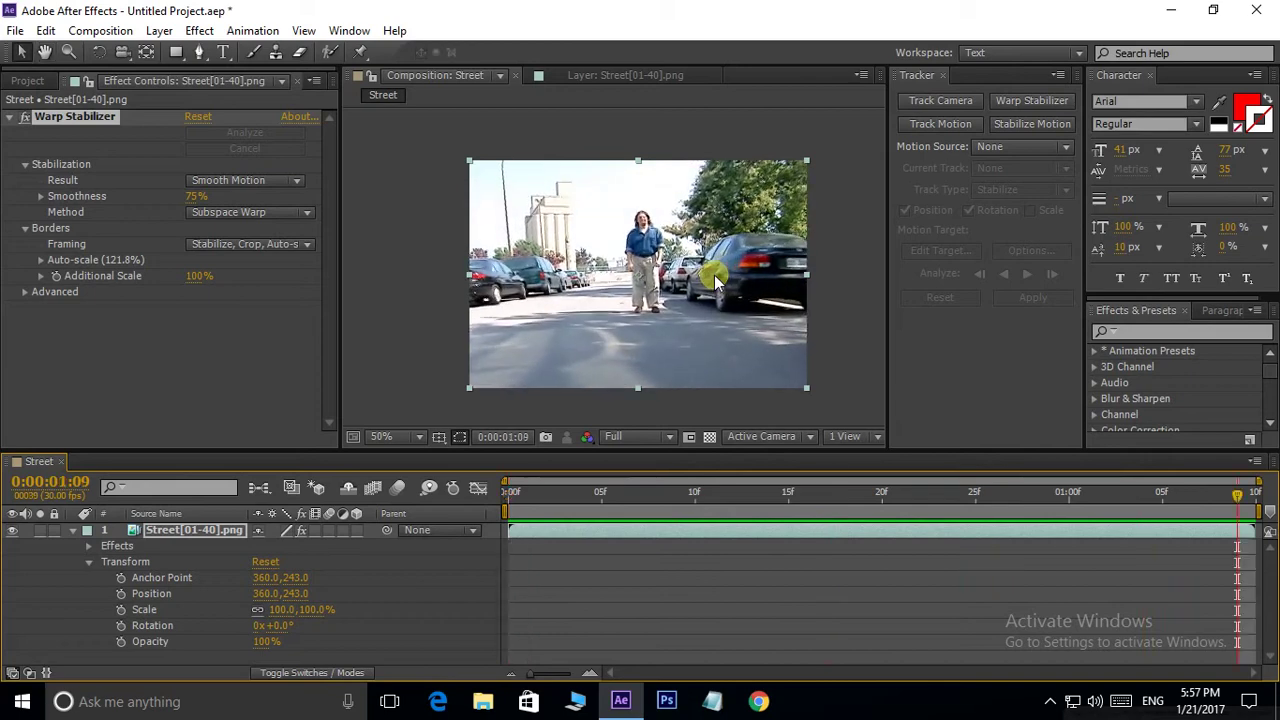
click(542, 492)
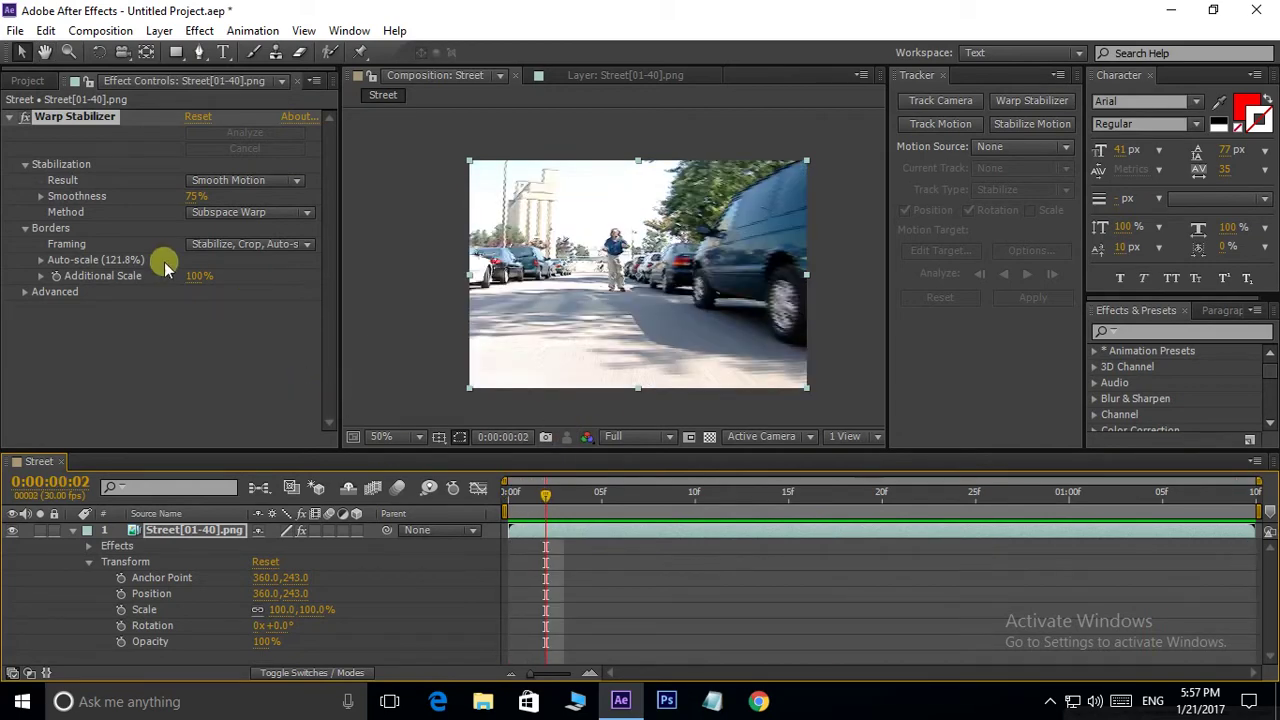
click(26, 80)
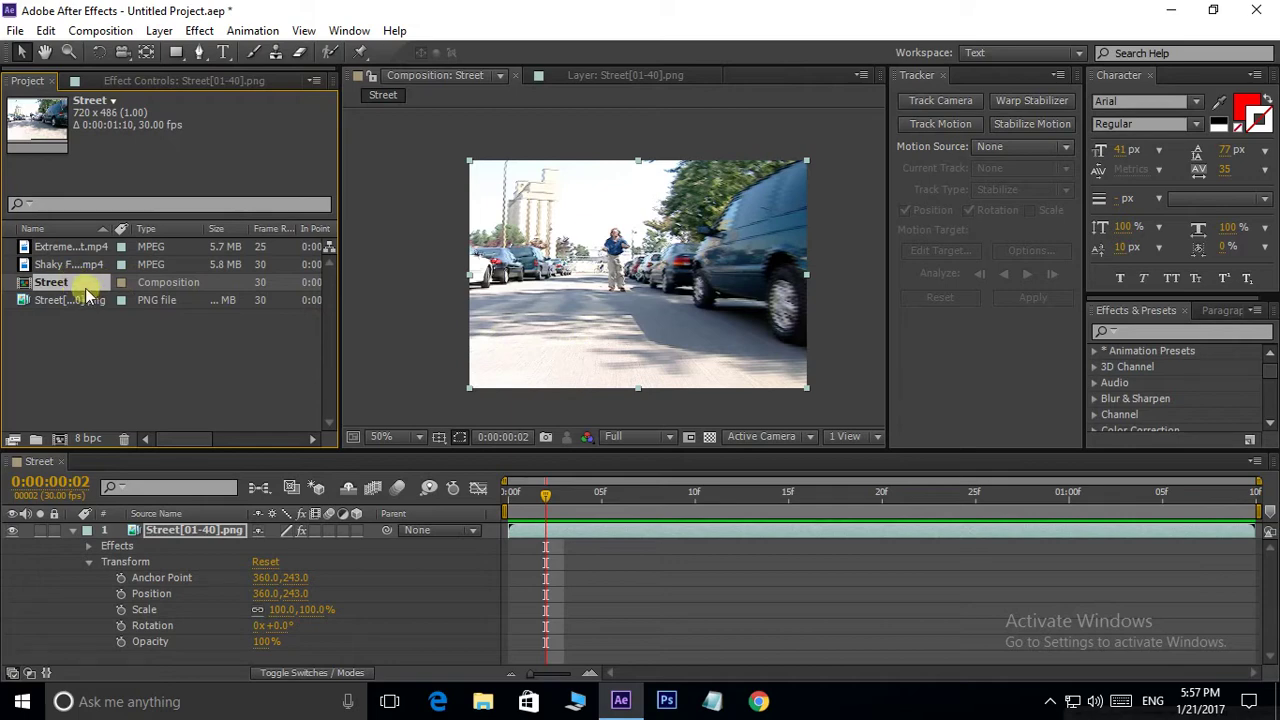
Step: Delete the Street composition and build a new composition from Shaky Footage.mp4
key(Delete)
click(667, 369)
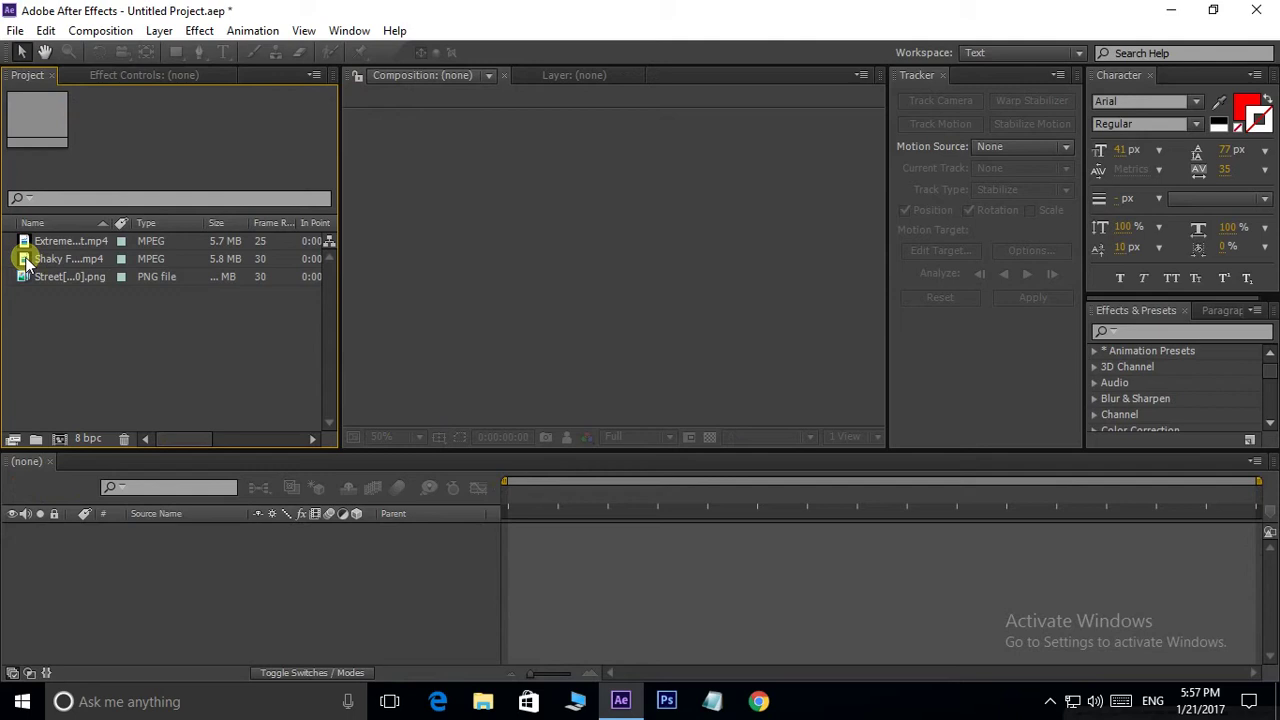
drag(26, 262, 512, 284)
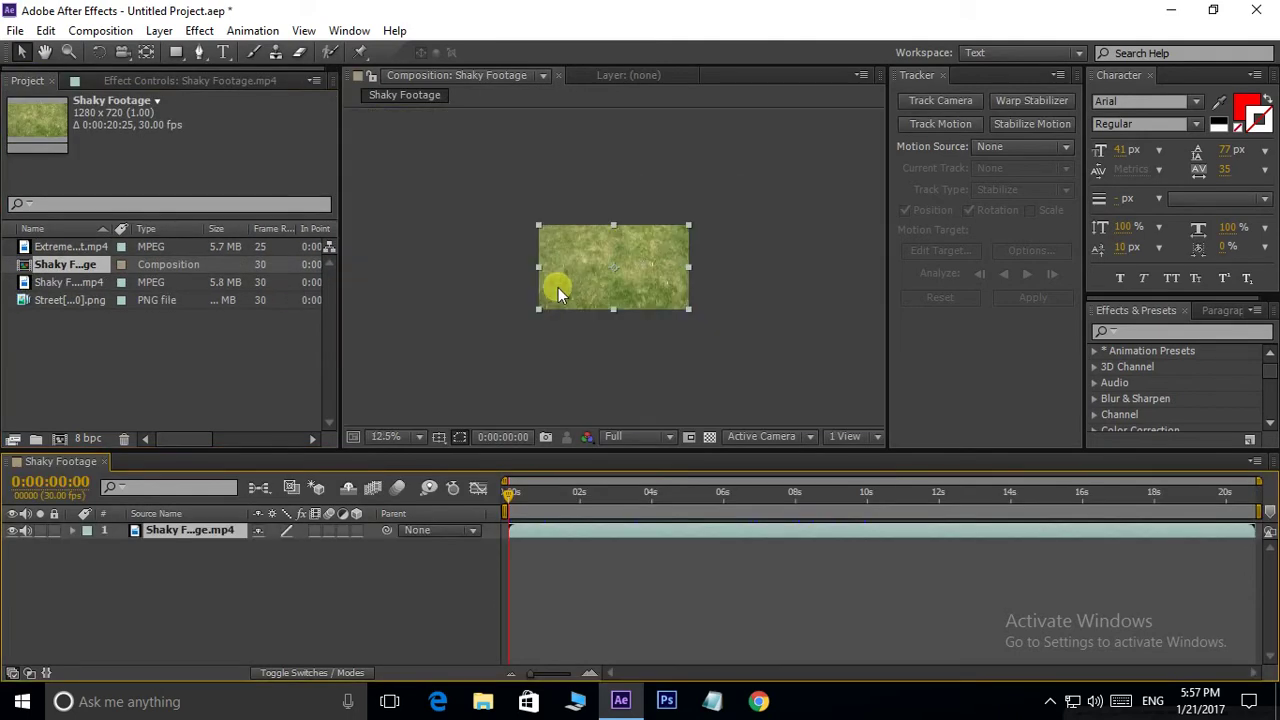
Step: Zoom the viewer to 25% and move the current time to 10:01
key(period)
drag(597, 296, 586, 305)
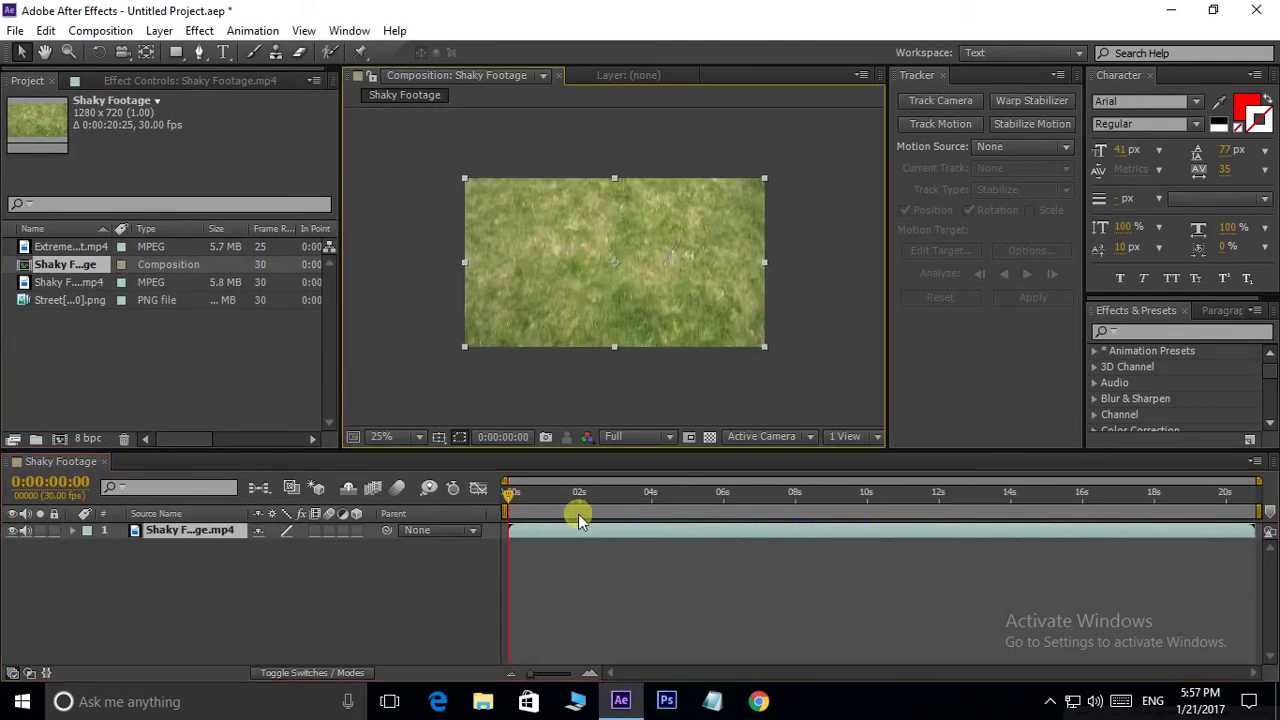
click(865, 494)
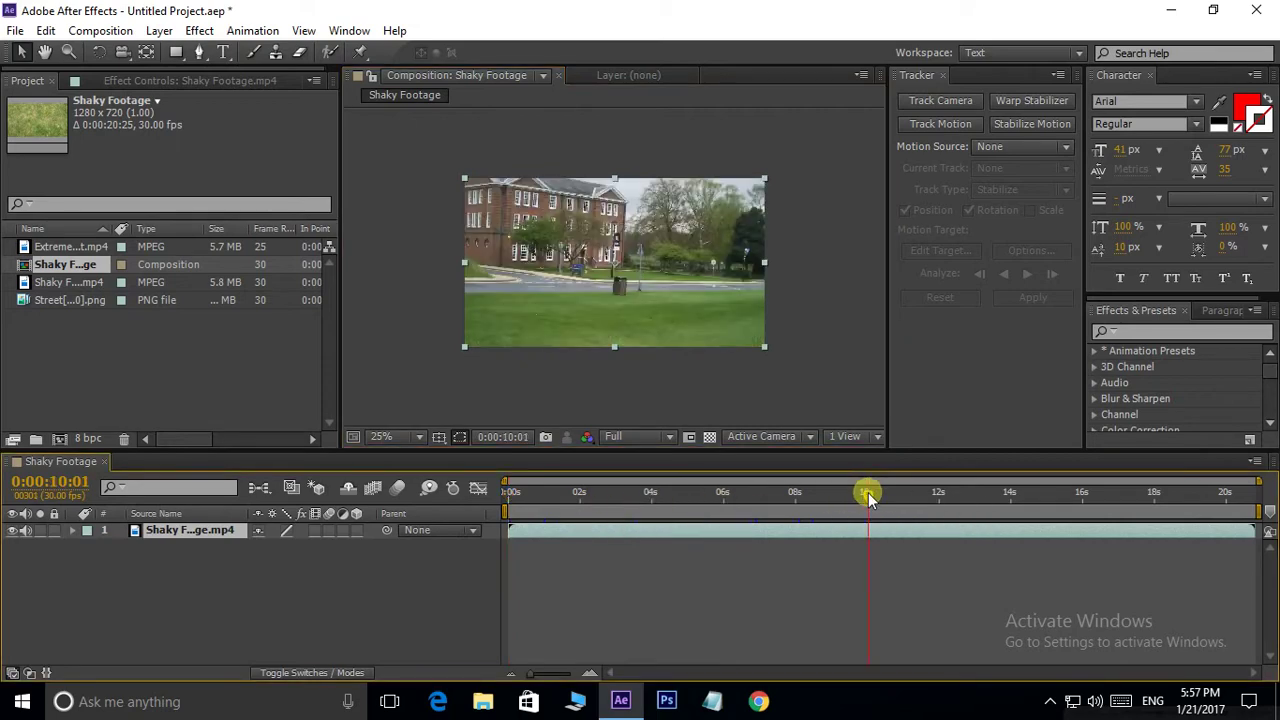
Step: Split the campus clip at 10:01 and delete the portion after the cut
click(47, 31)
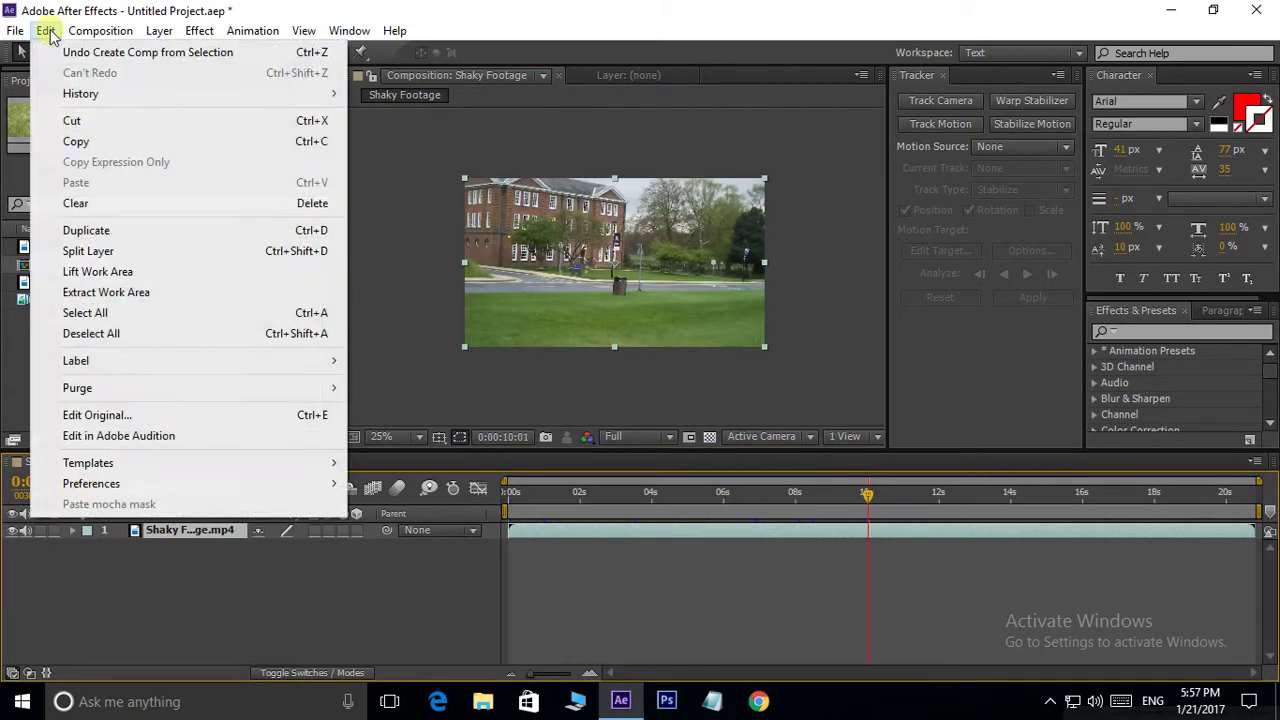
click(137, 255)
key(Delete)
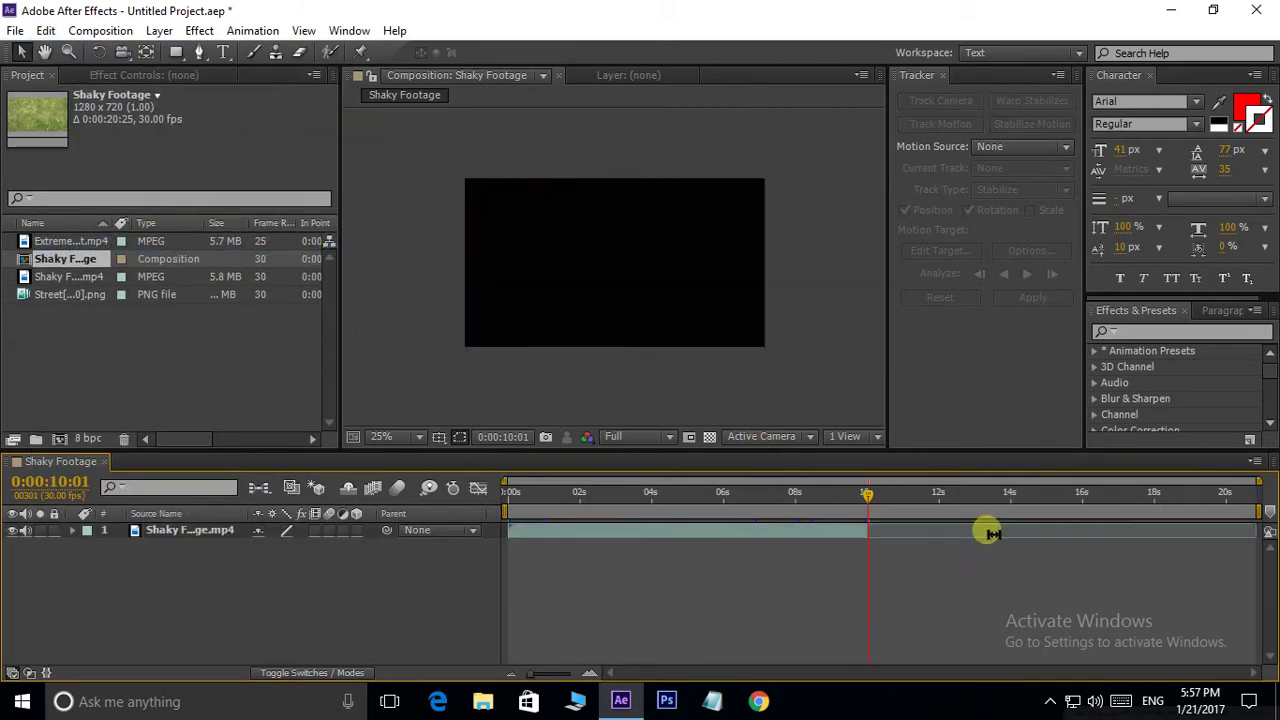
Step: Trim the composition to the work area, about 10 seconds, and preview it from the start
right_click(725, 509)
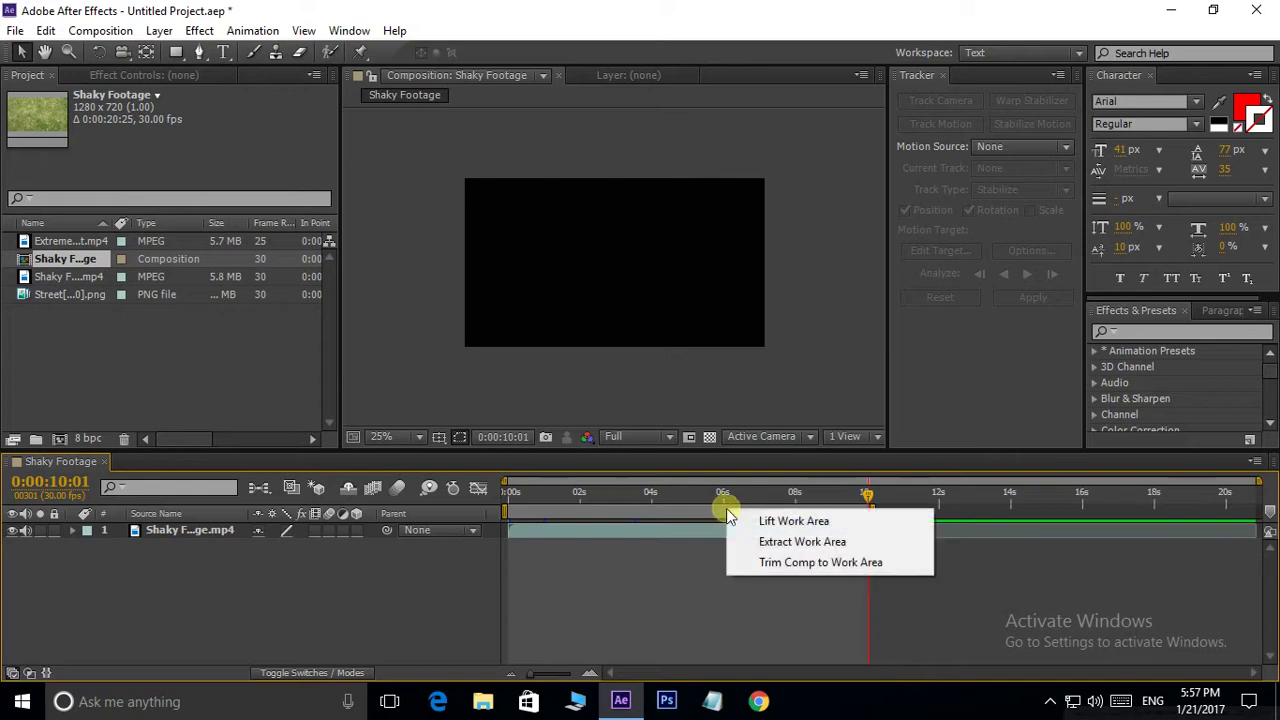
click(783, 564)
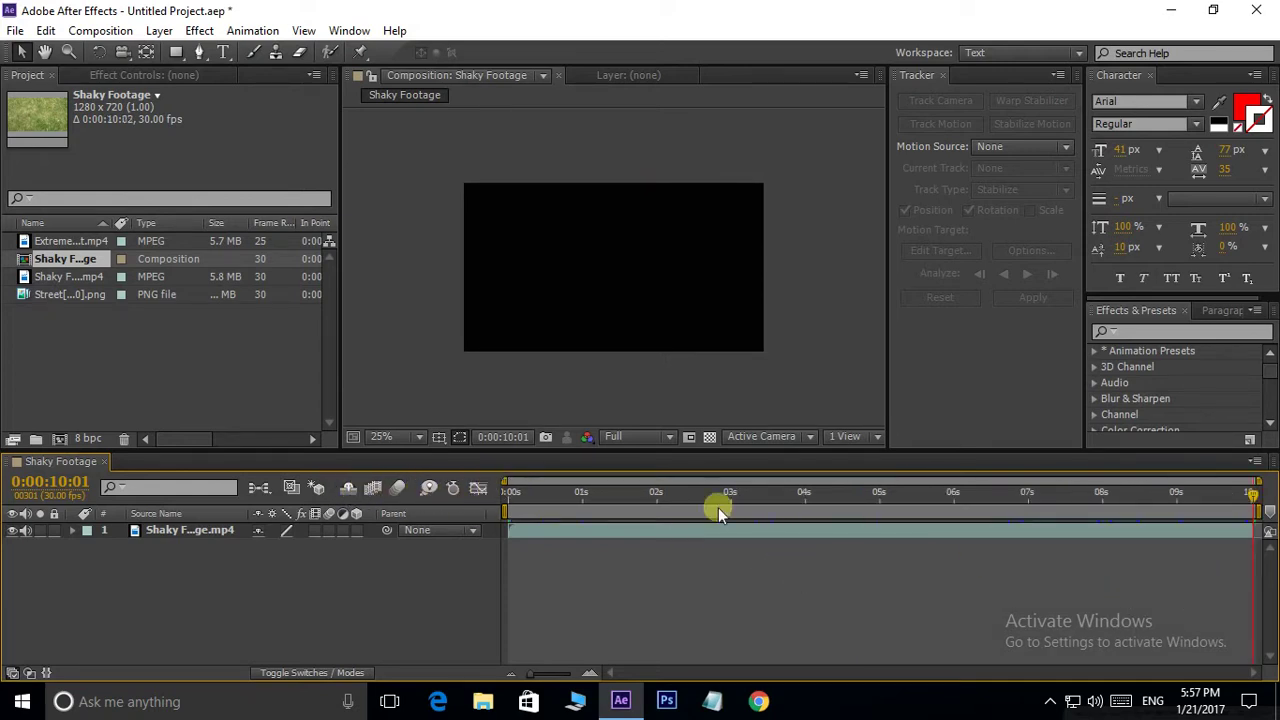
drag(545, 494, 509, 494)
key(space)
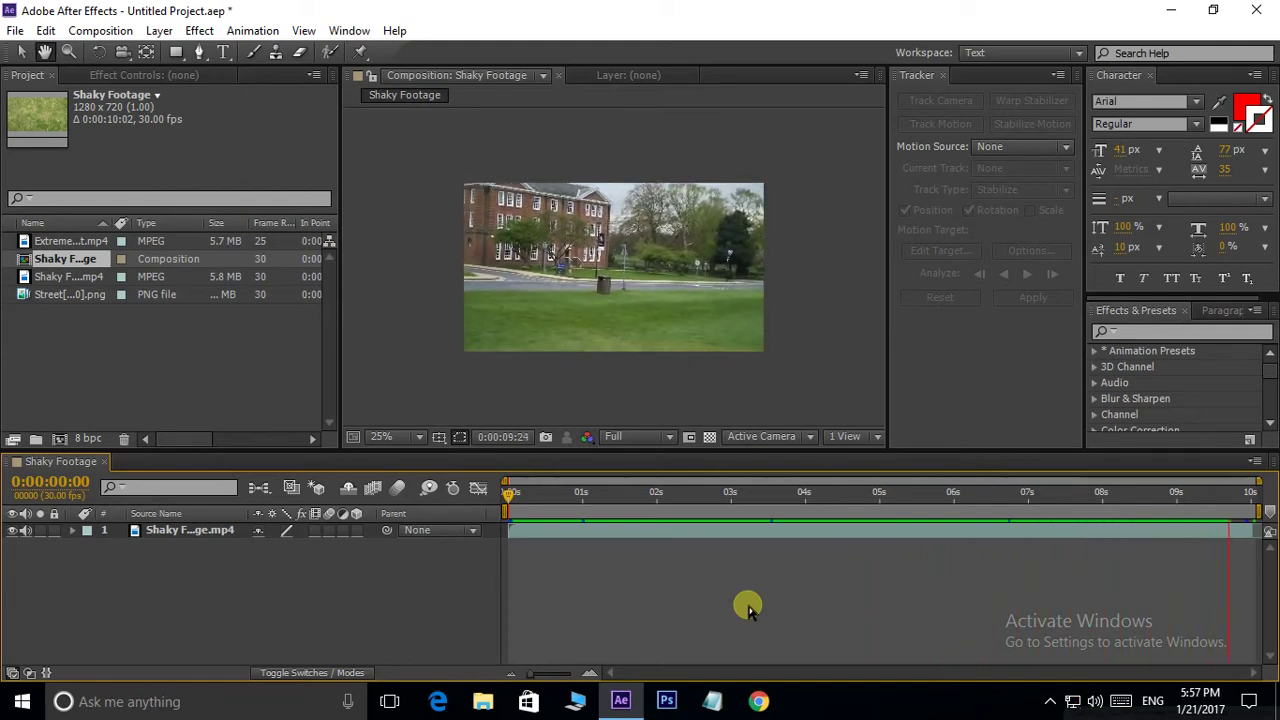
click(544, 493)
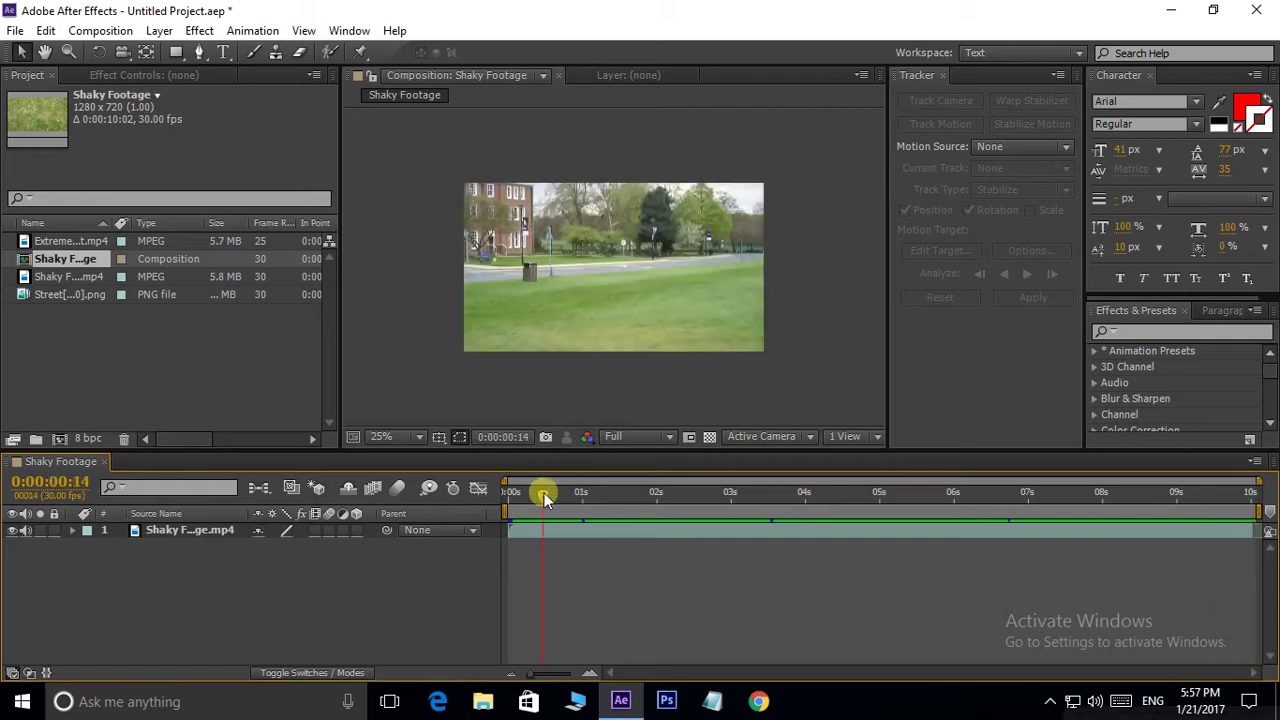
click(508, 491)
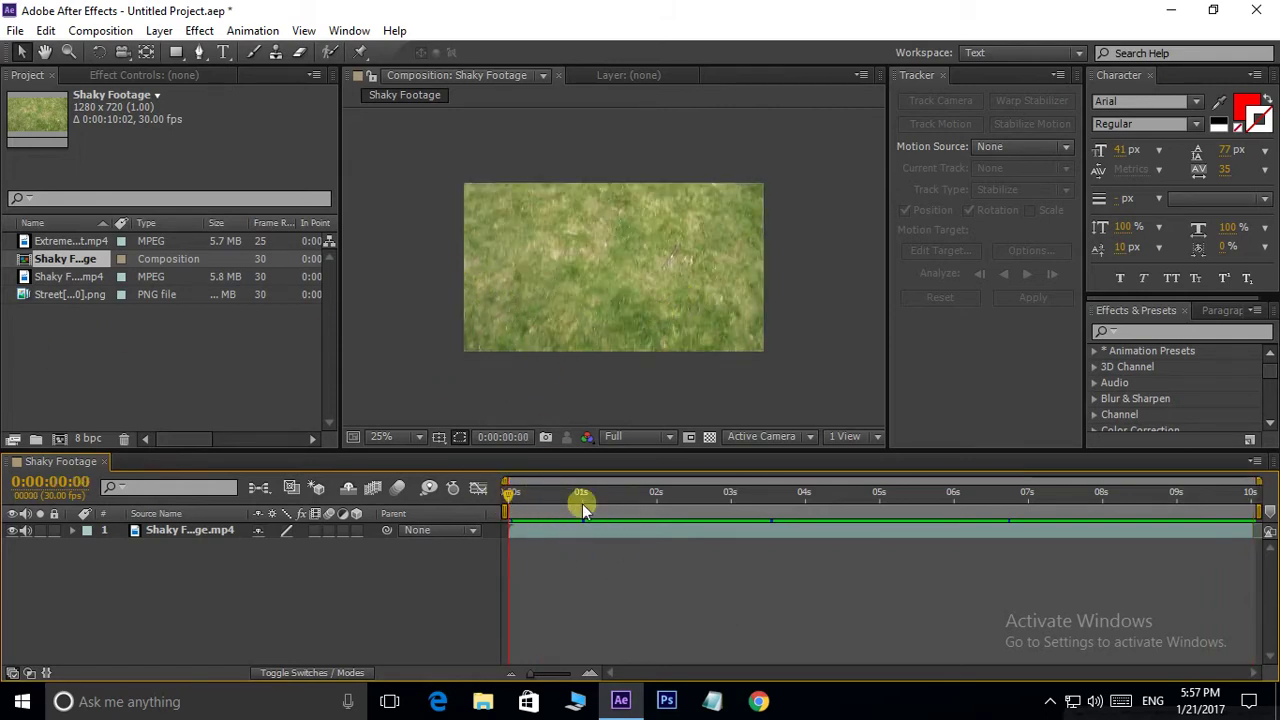
key(space)
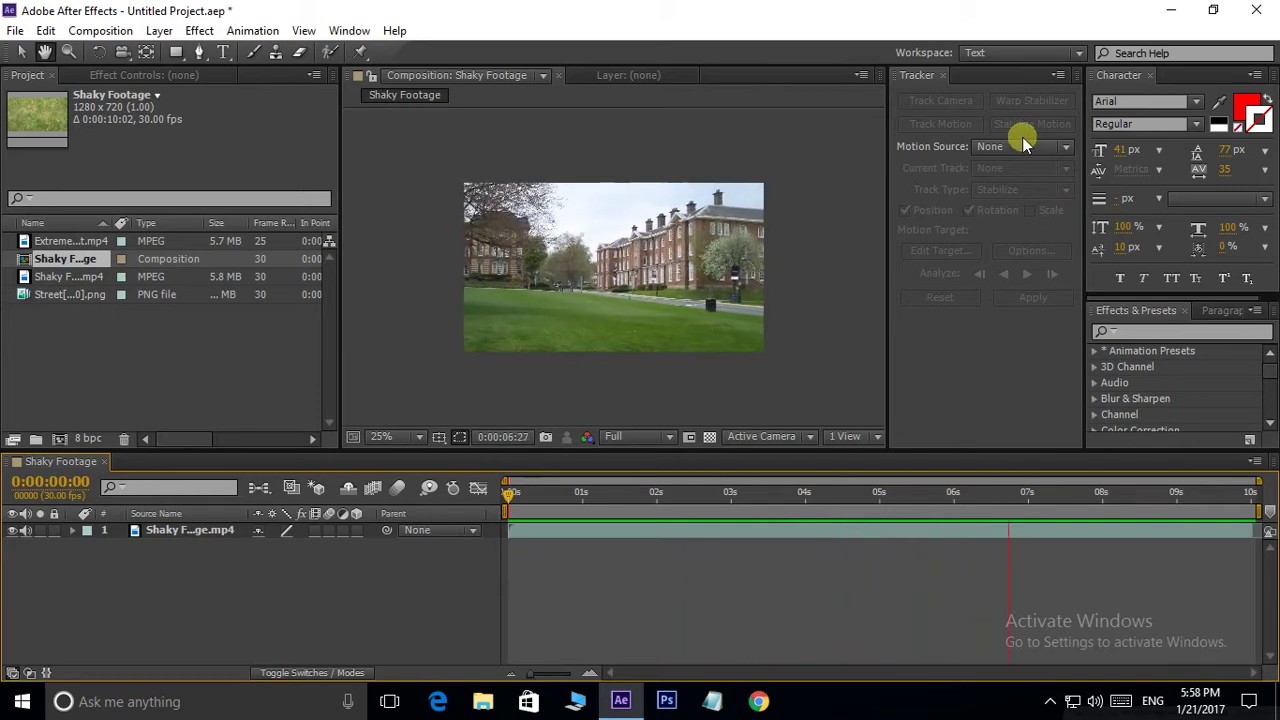
key(space)
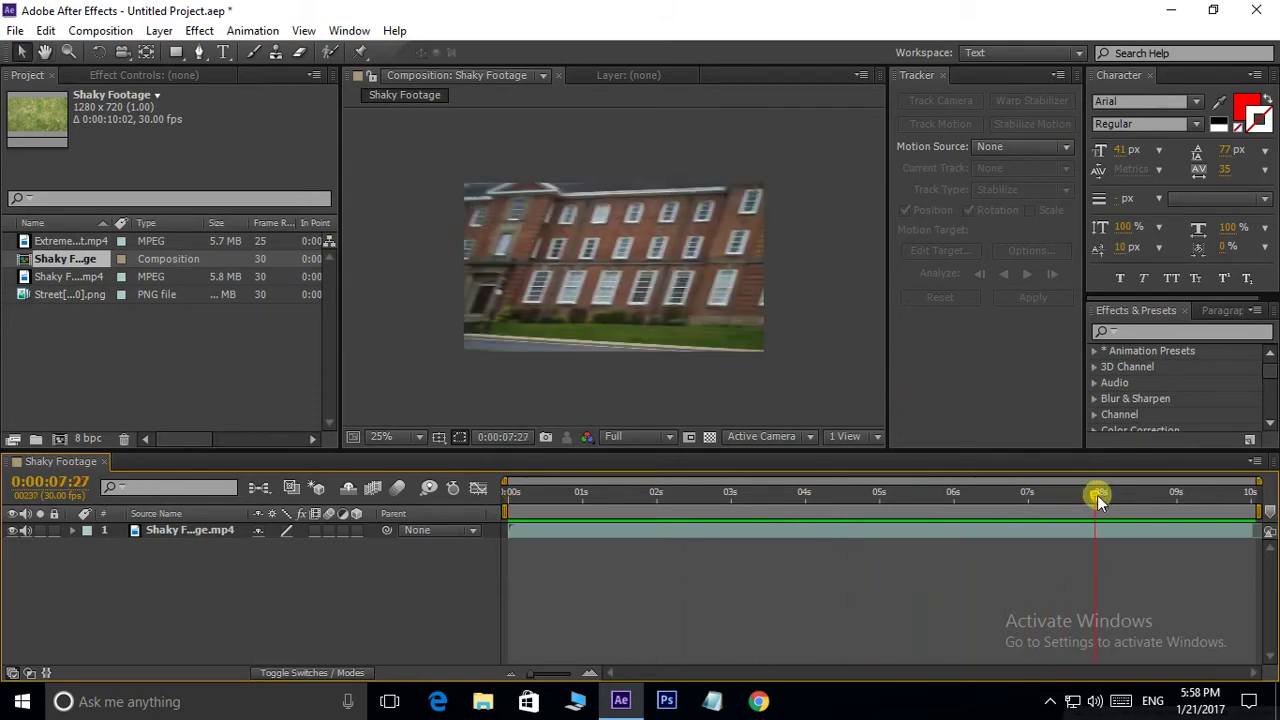
drag(1097, 495, 457, 510)
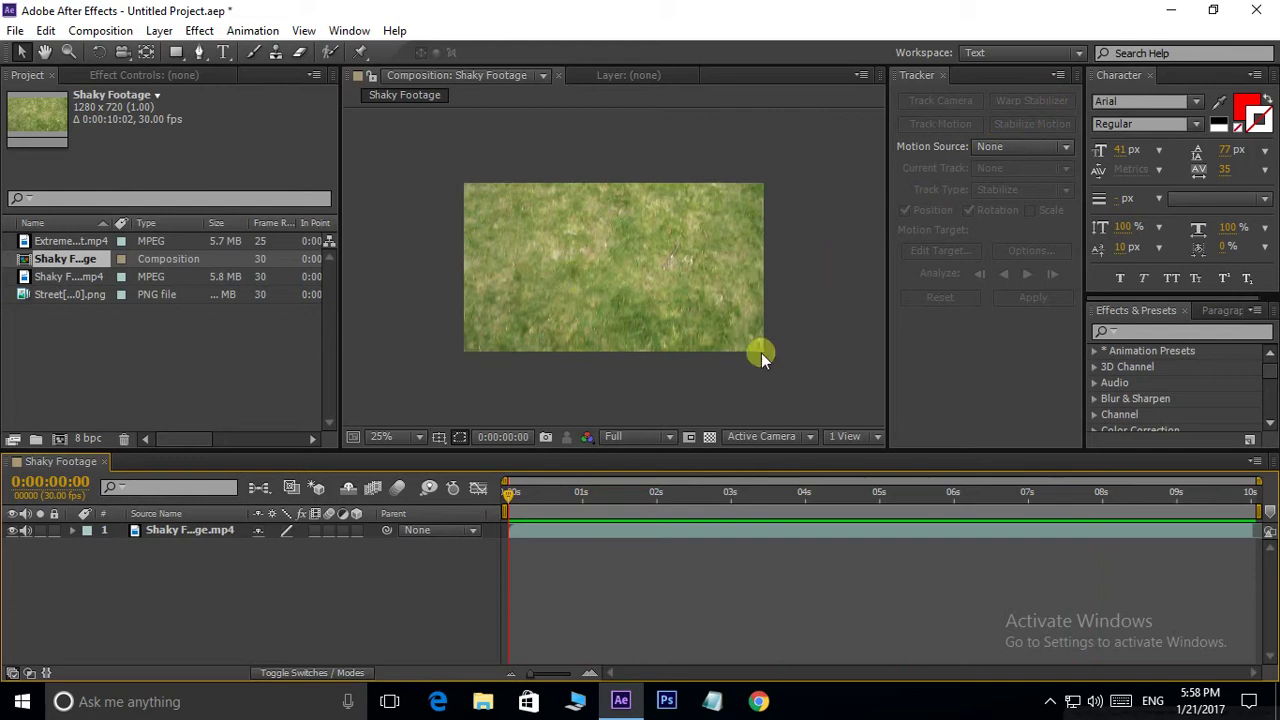
click(557, 495)
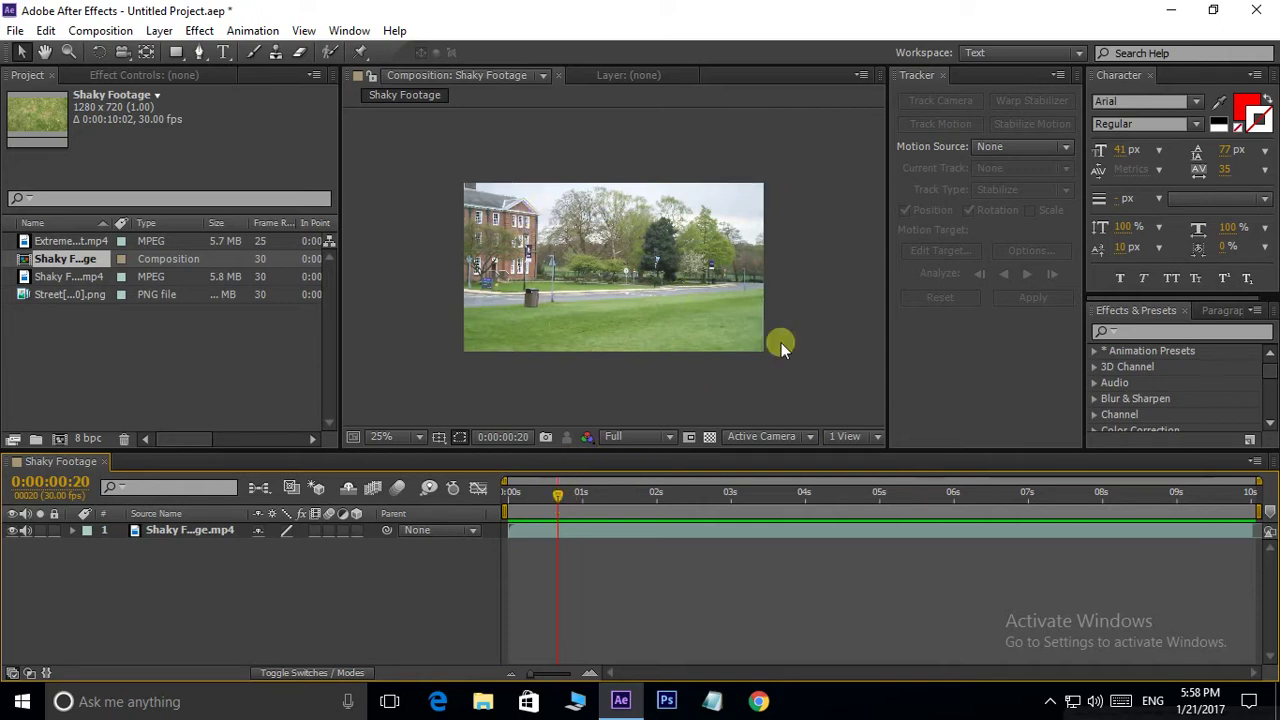
drag(566, 506, 448, 508)
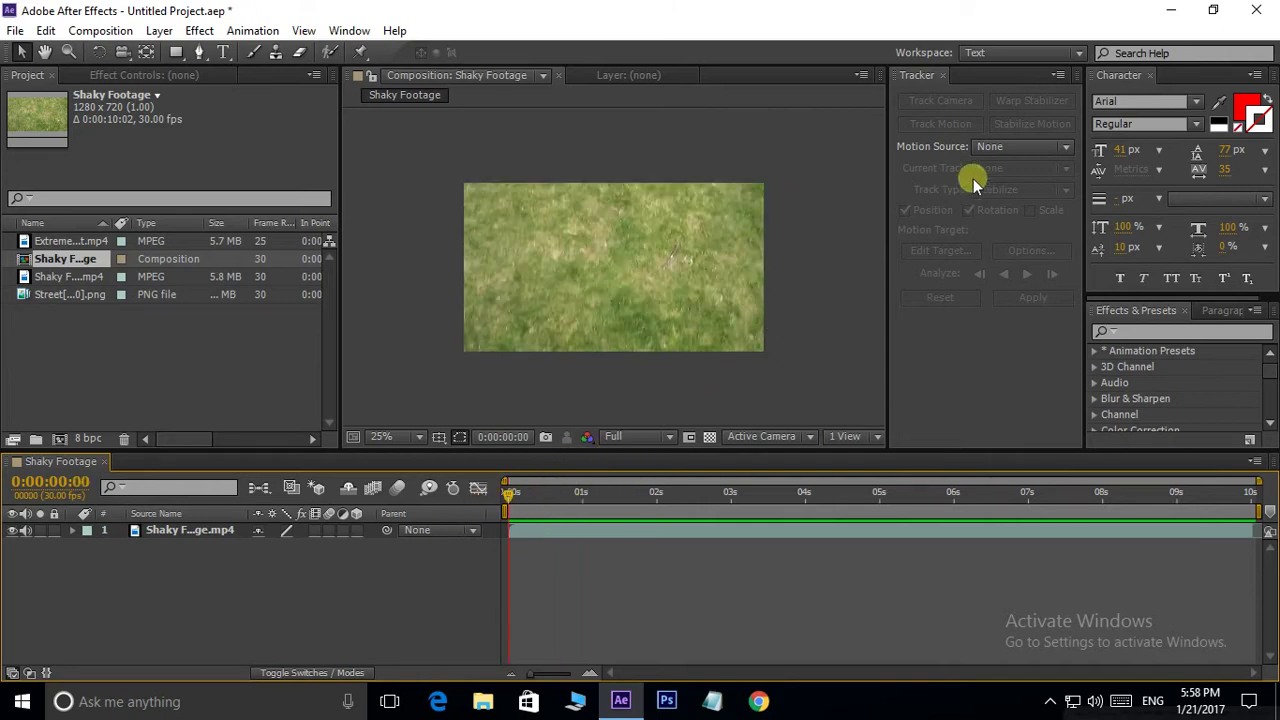
Step: Apply Warp Stabilizer to the campus footage layer and preview the stabilized clip
click(210, 531)
click(1036, 101)
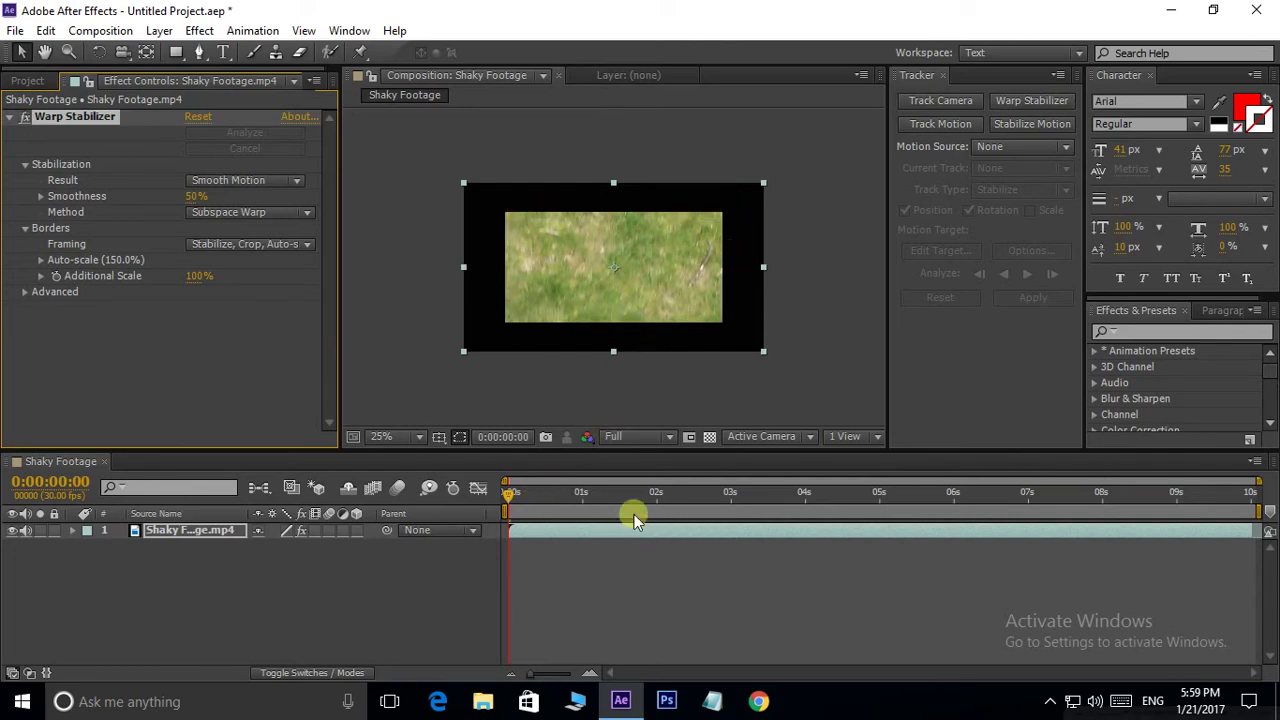
key(space)
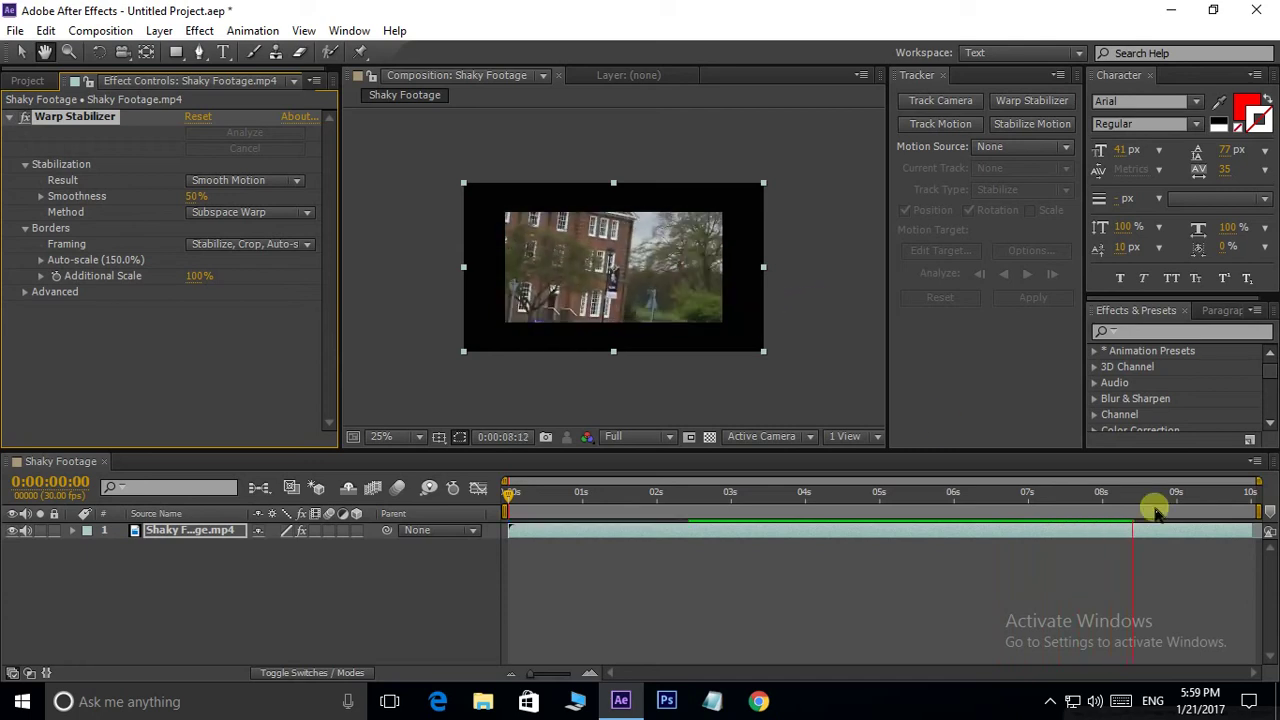
key(space)
drag(1166, 497, 429, 510)
Step: Set Warp Stabilizer Smoothness to 75% and Additional Scale to 150%
click(193, 196)
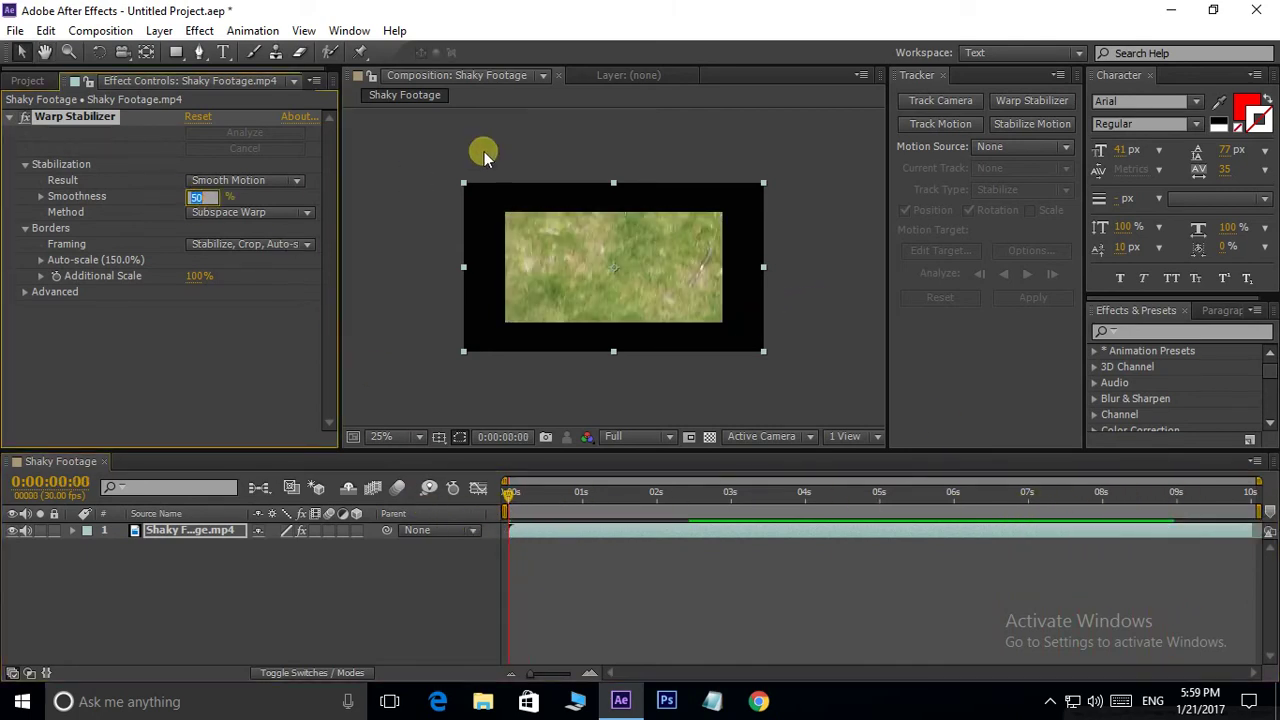
text(75)
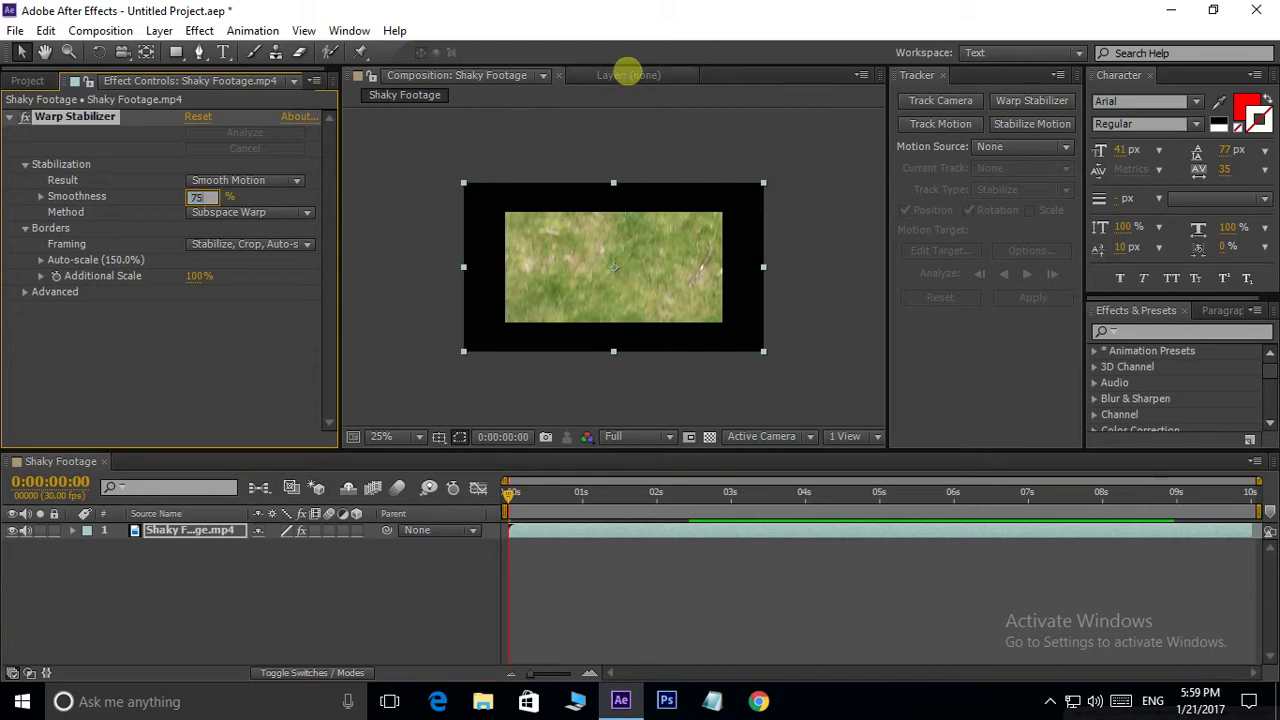
key(Return)
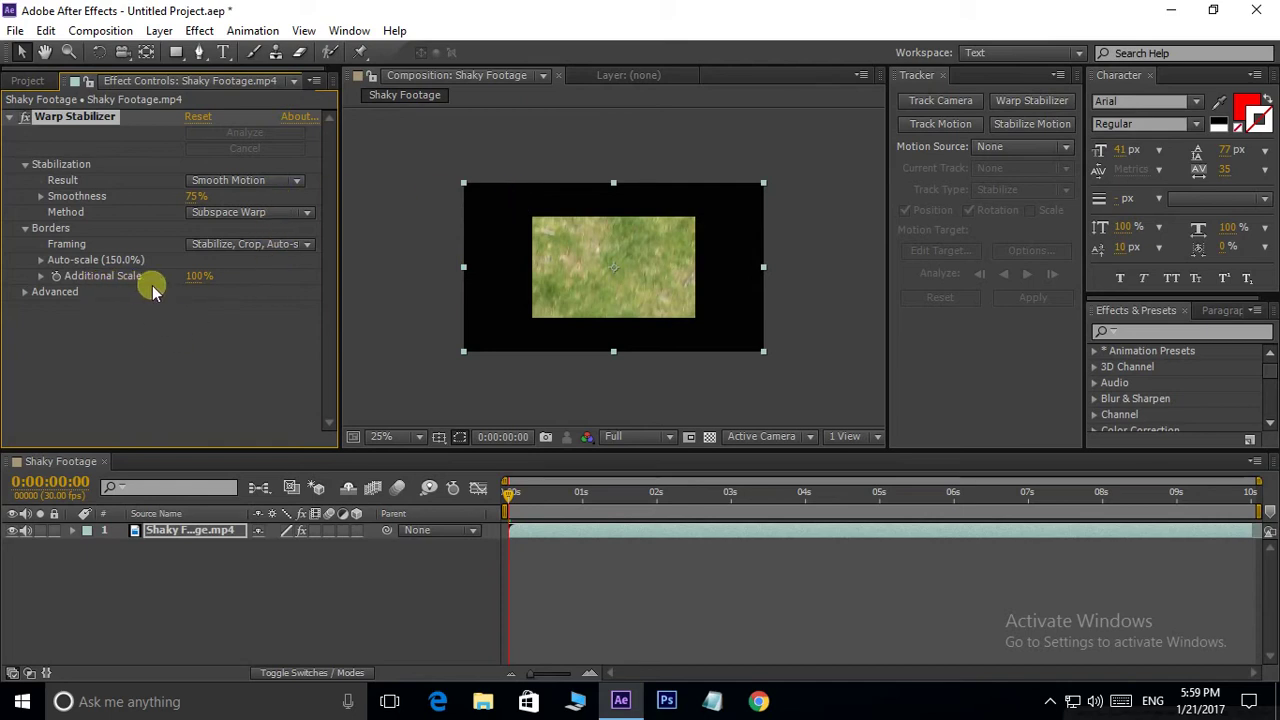
click(203, 277)
text(150)
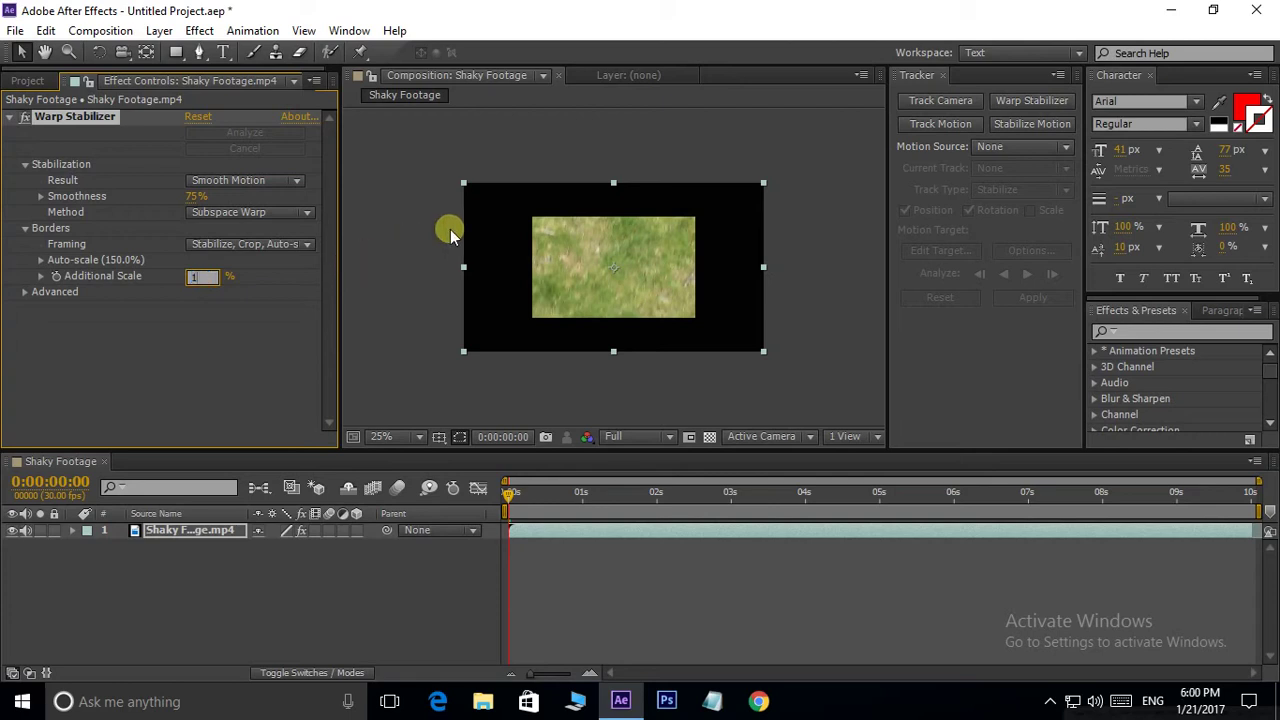
click(502, 216)
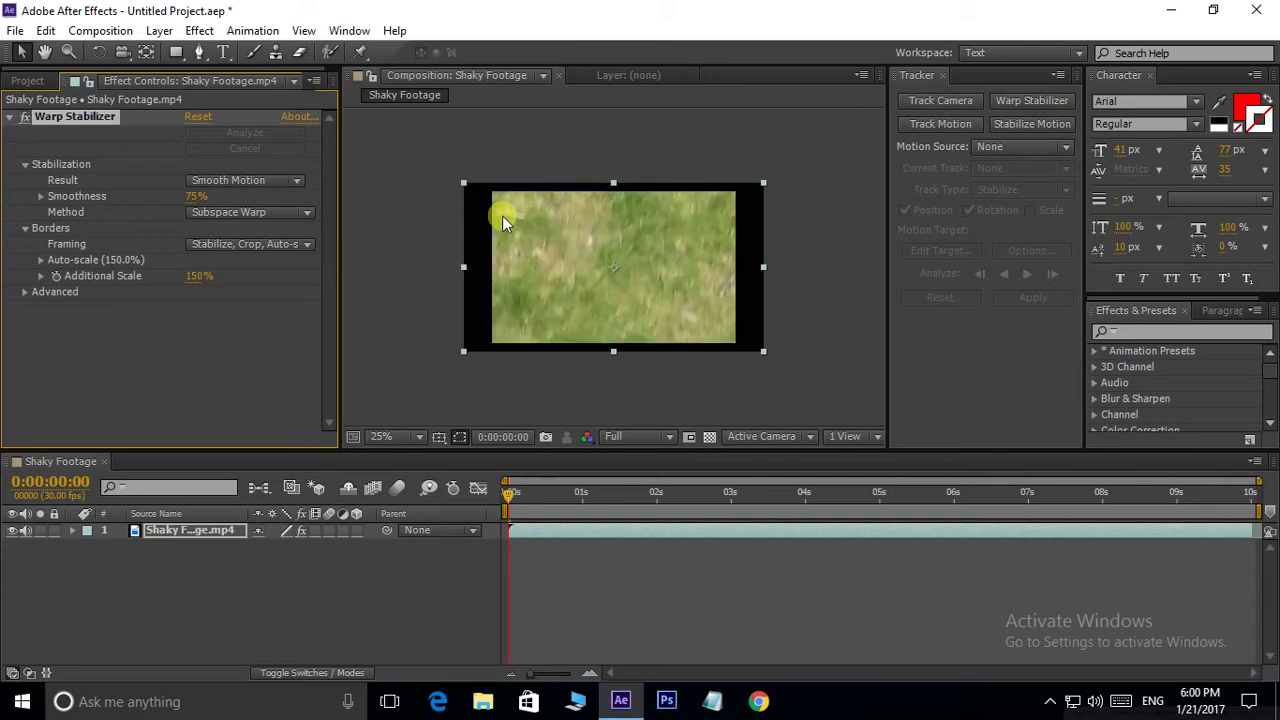
Step: Raise Additional Scale to 192% so the footage fills the frame, then preview
drag(189, 277, 206, 275)
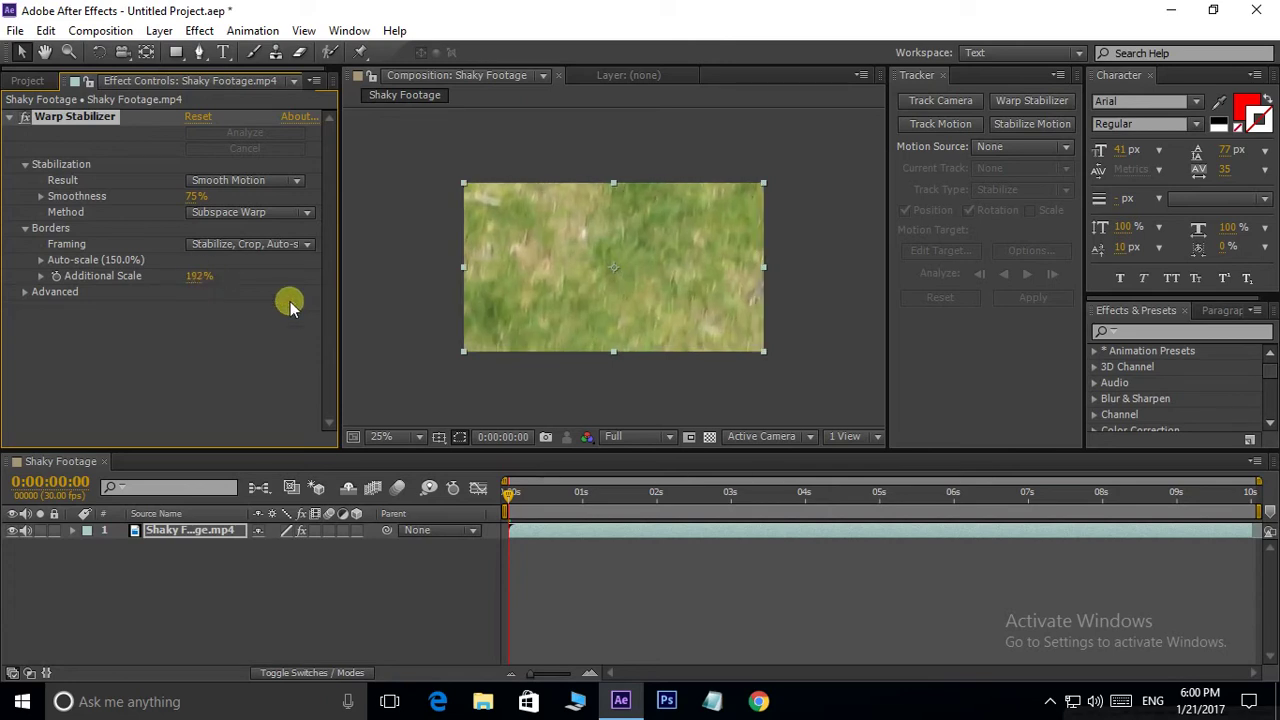
click(577, 389)
key(space)
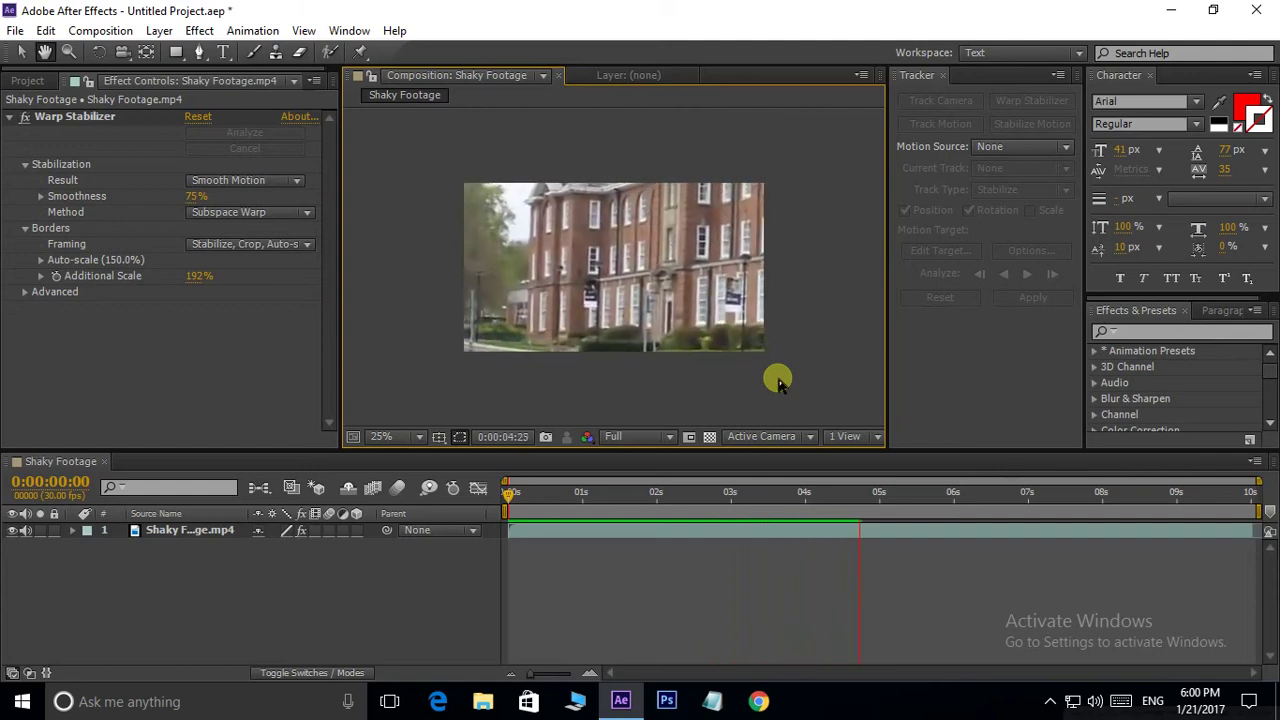
Step: Delete the Shaky Footage composition from the project
click(30, 82)
click(63, 266)
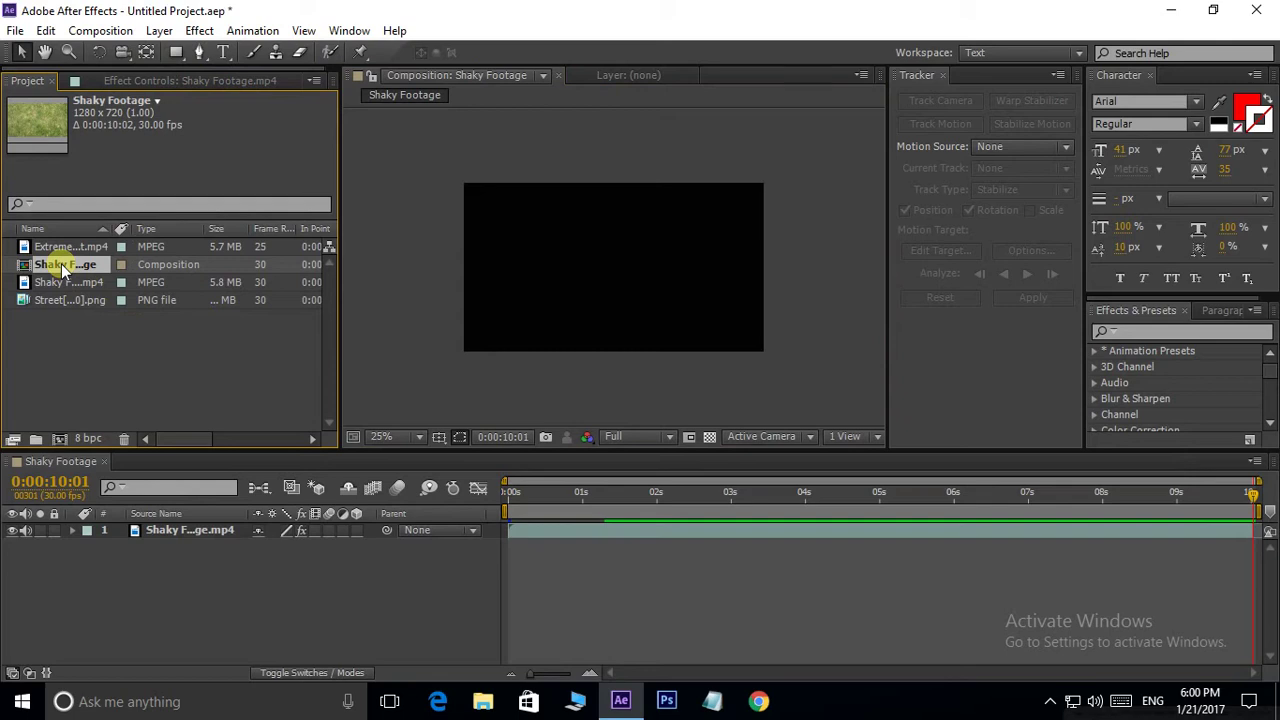
key(Delete)
click(718, 376)
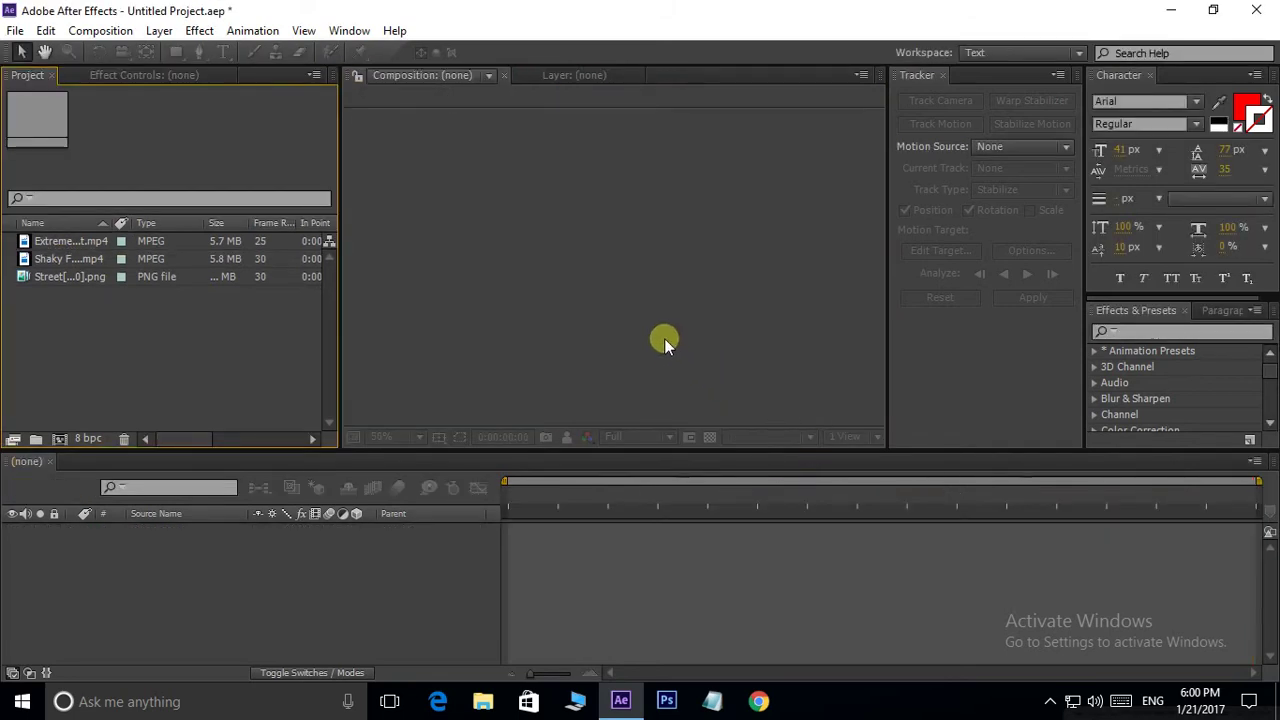
Step: Create a new composition from the shaky train clip footage
click(26, 243)
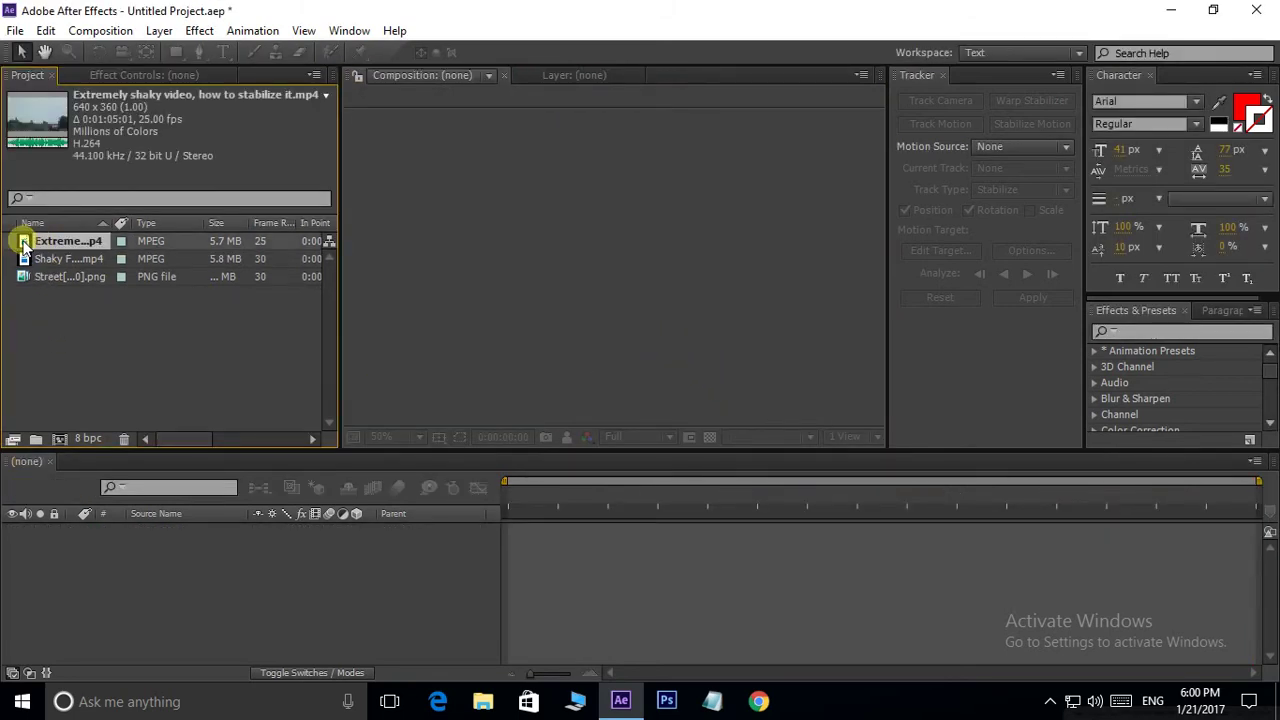
drag(24, 243, 617, 265)
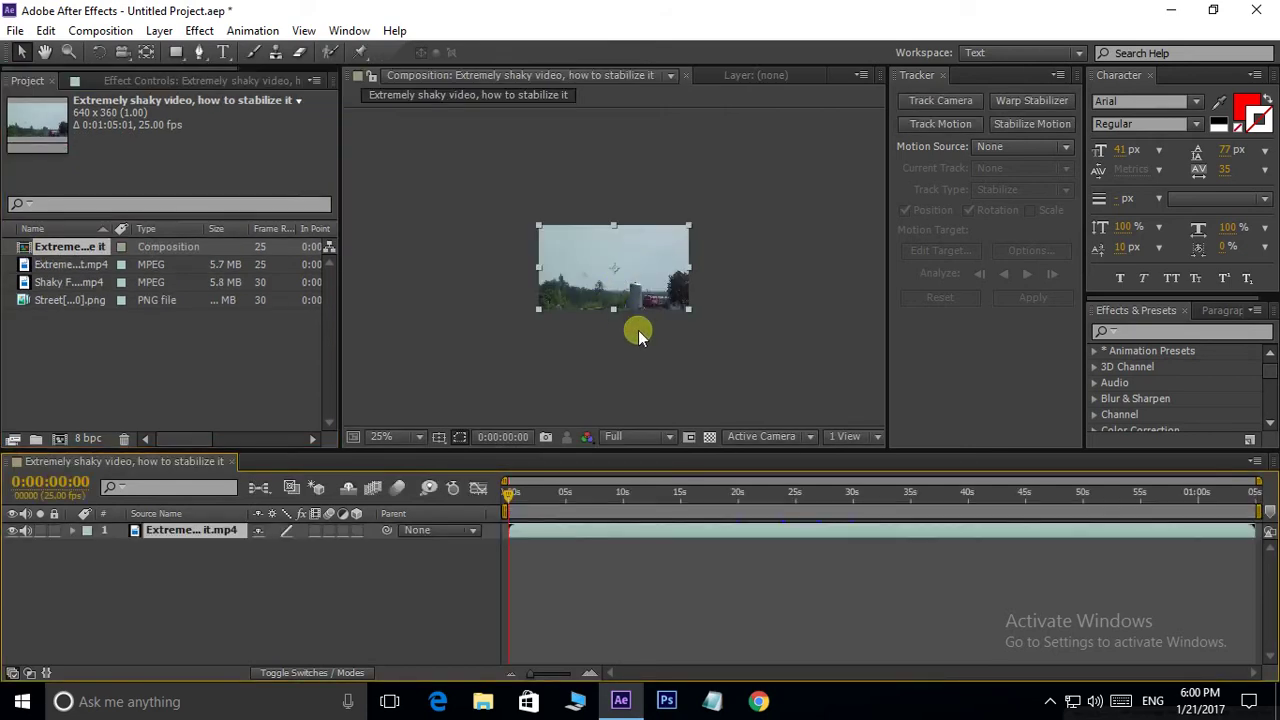
scroll(633, 295, up, 2)
scroll(636, 278, down, 2)
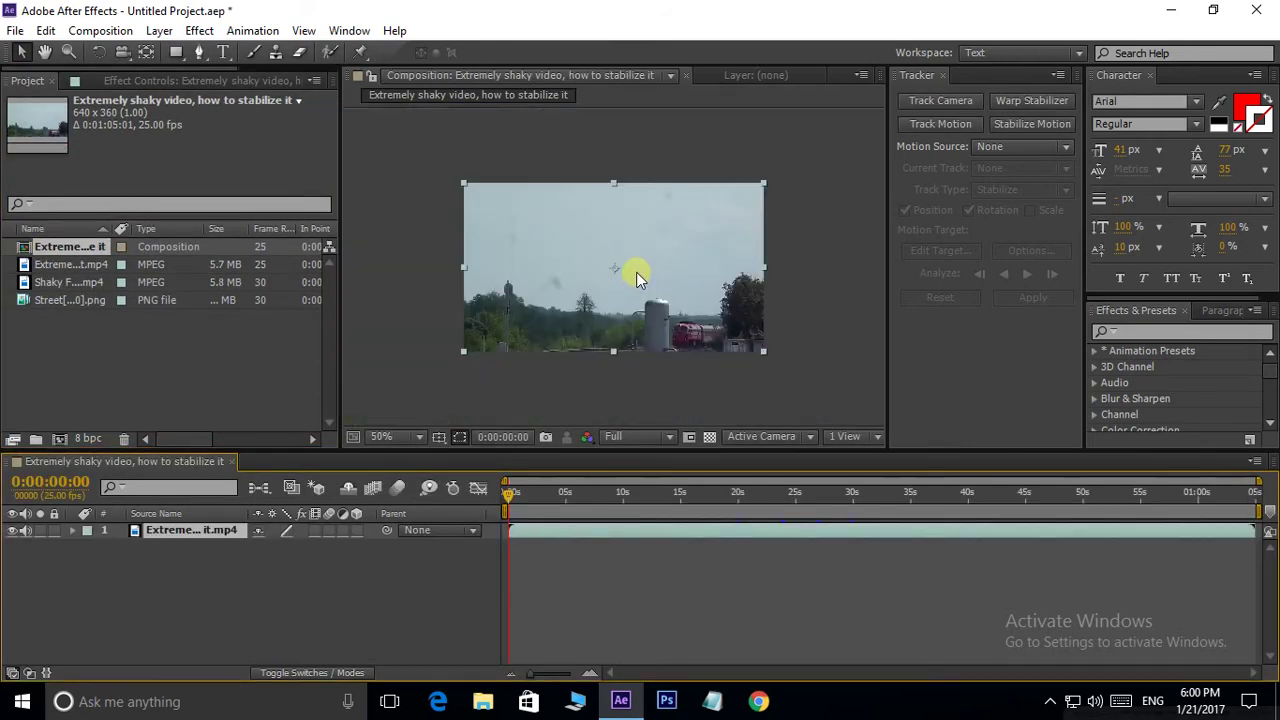
Step: Preview the train clip and move the current time to about 30 seconds
key(space)
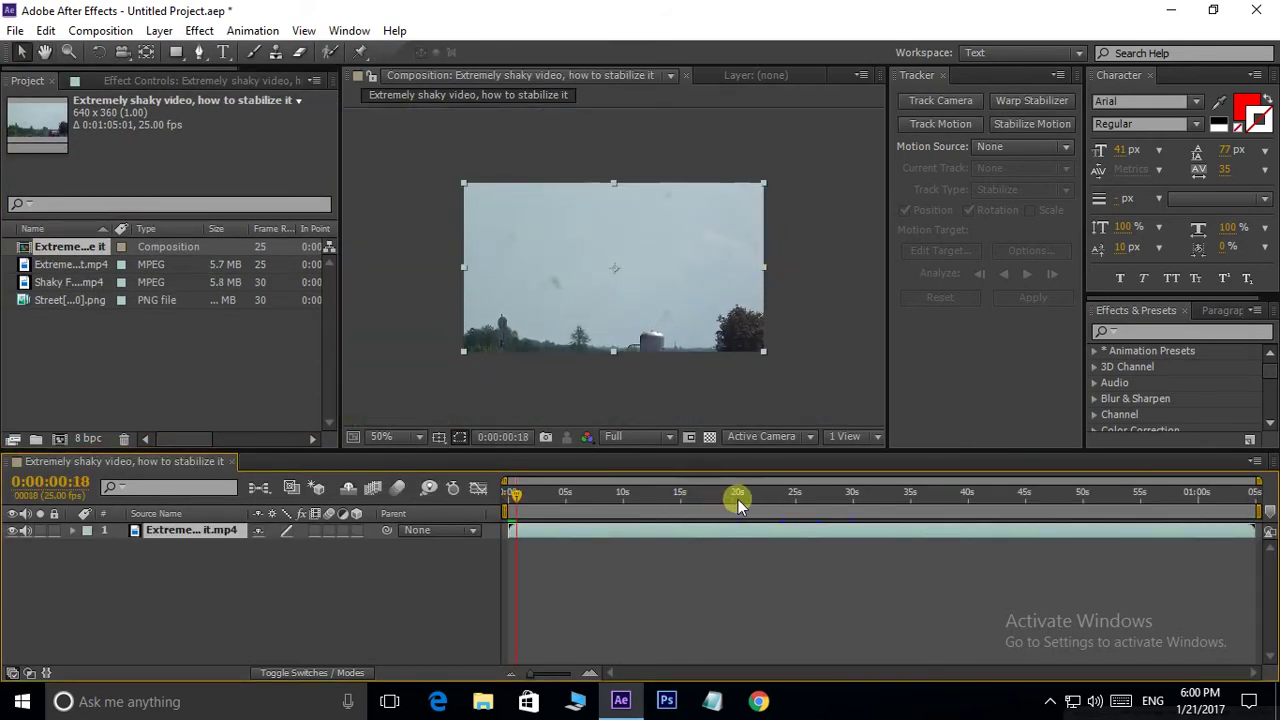
click(737, 495)
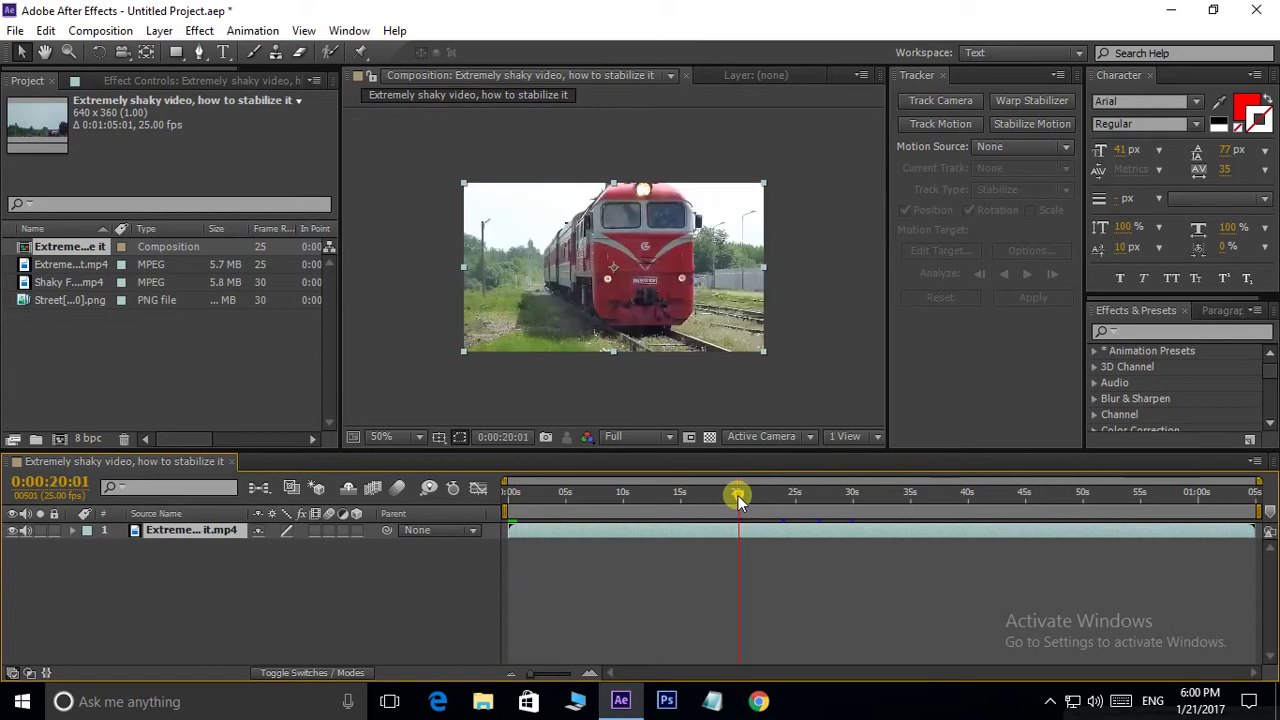
click(852, 494)
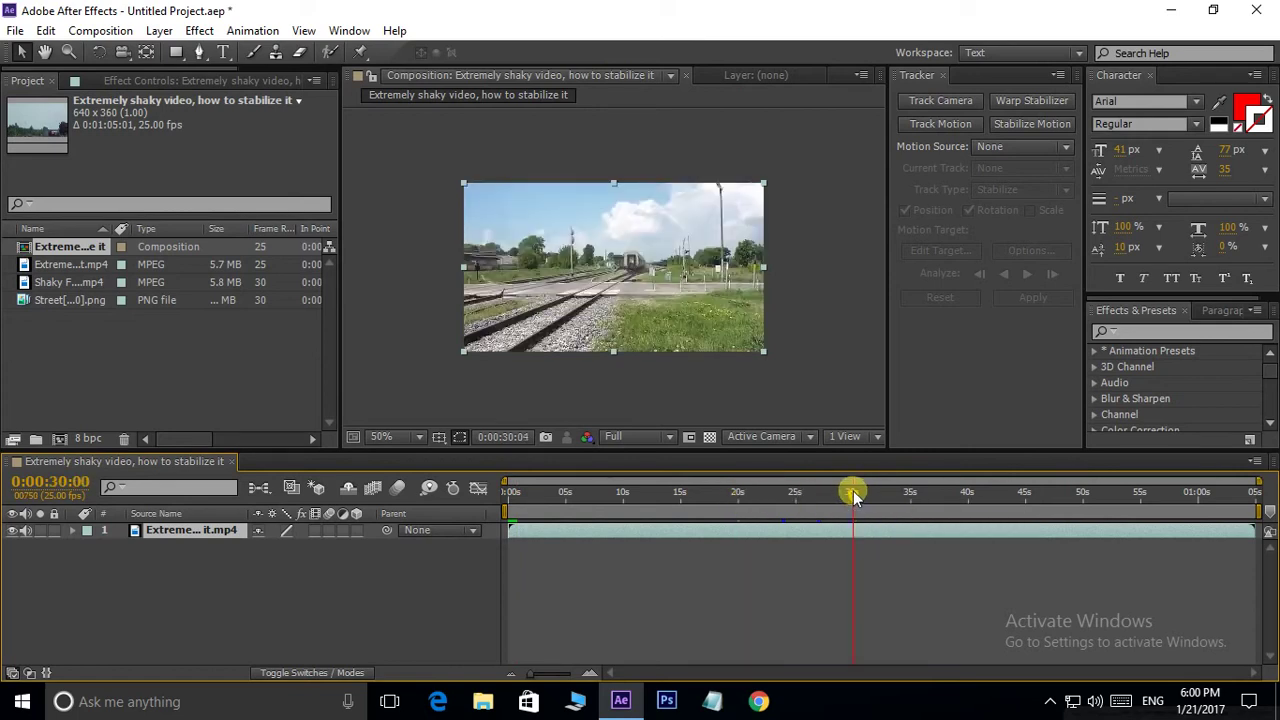
Step: Split the train clip at 30 seconds and delete the later part
click(46, 30)
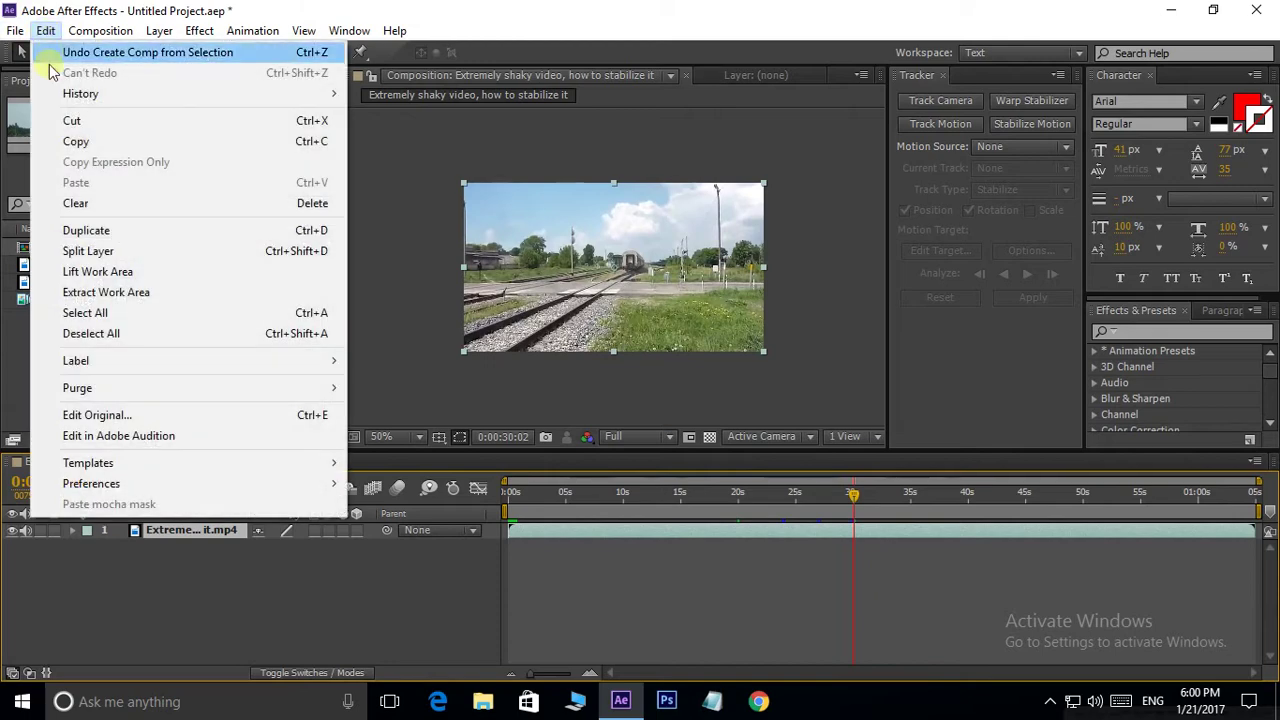
click(115, 251)
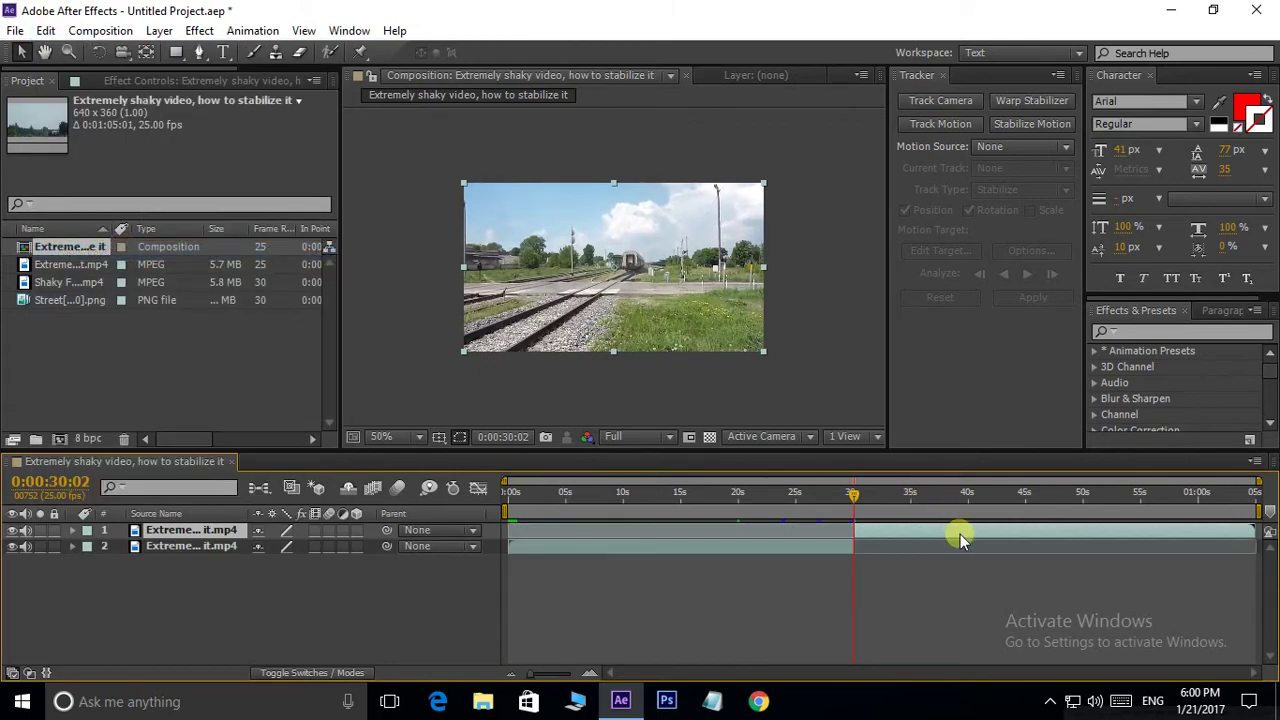
key(Delete)
Step: Trim the composition to a work area ending at 30 seconds and apply Warp Stabilizer
key(n)
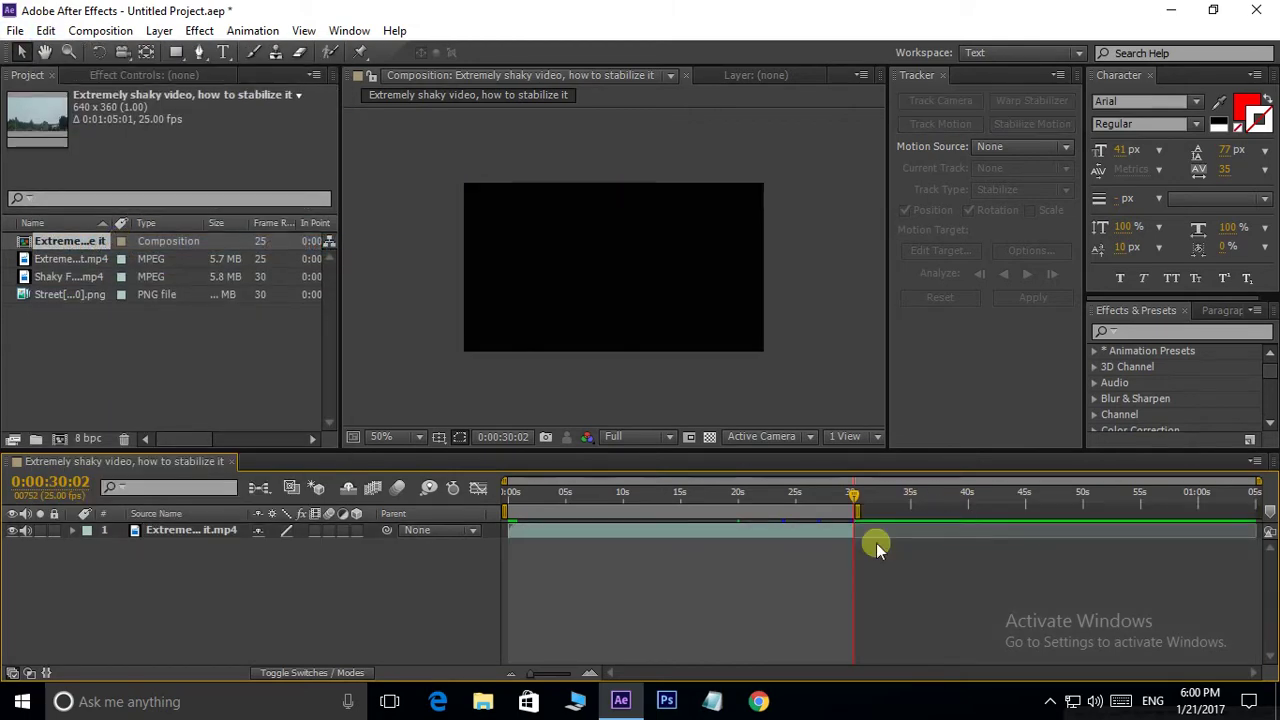
right_click(683, 508)
click(744, 563)
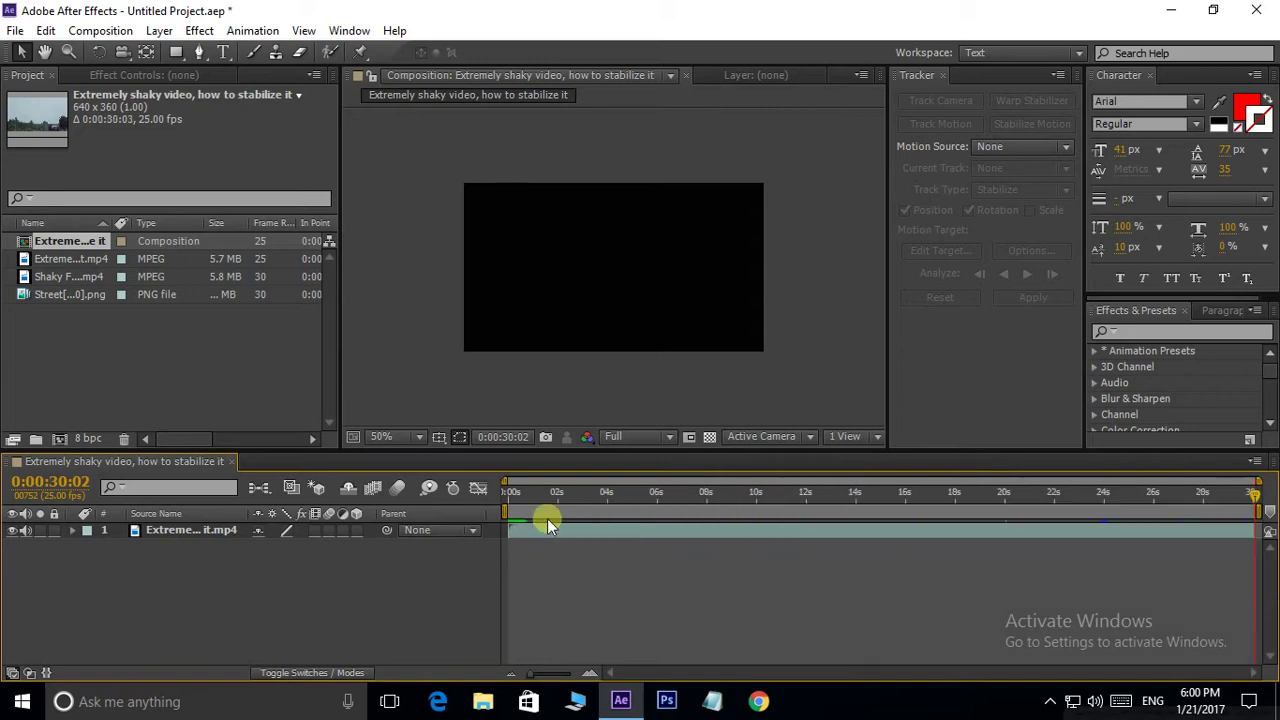
click(186, 531)
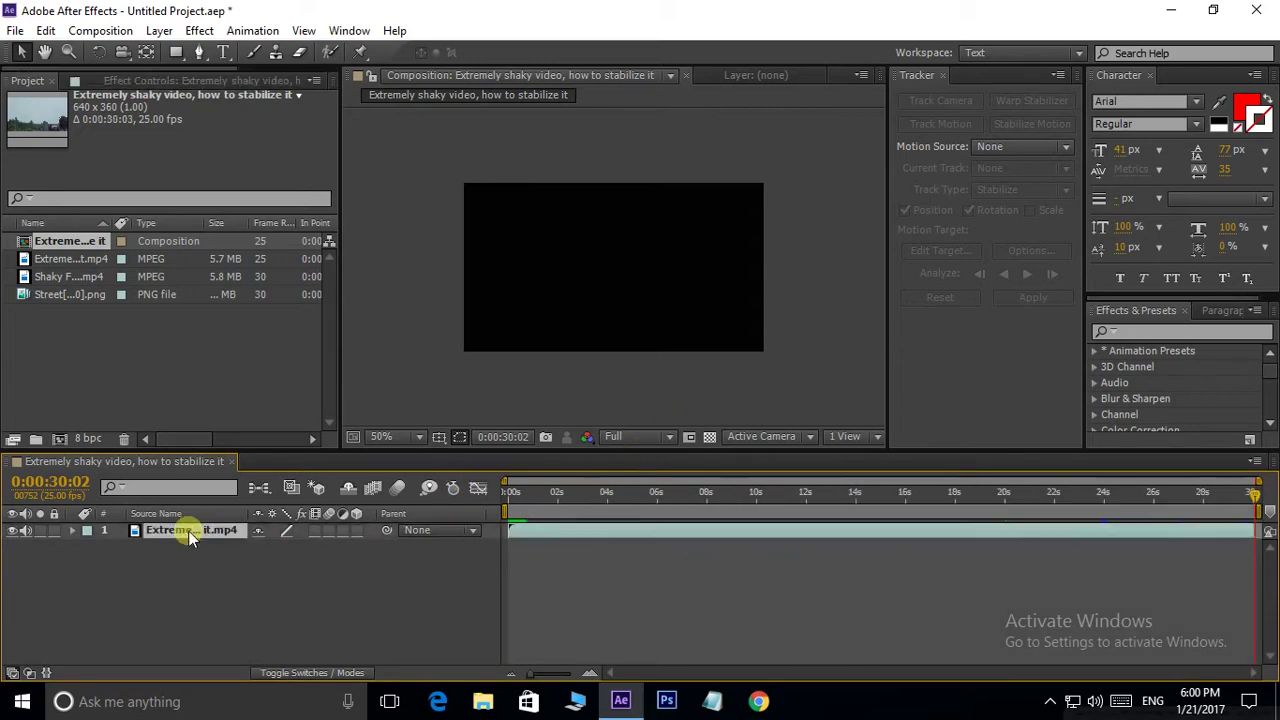
click(1031, 101)
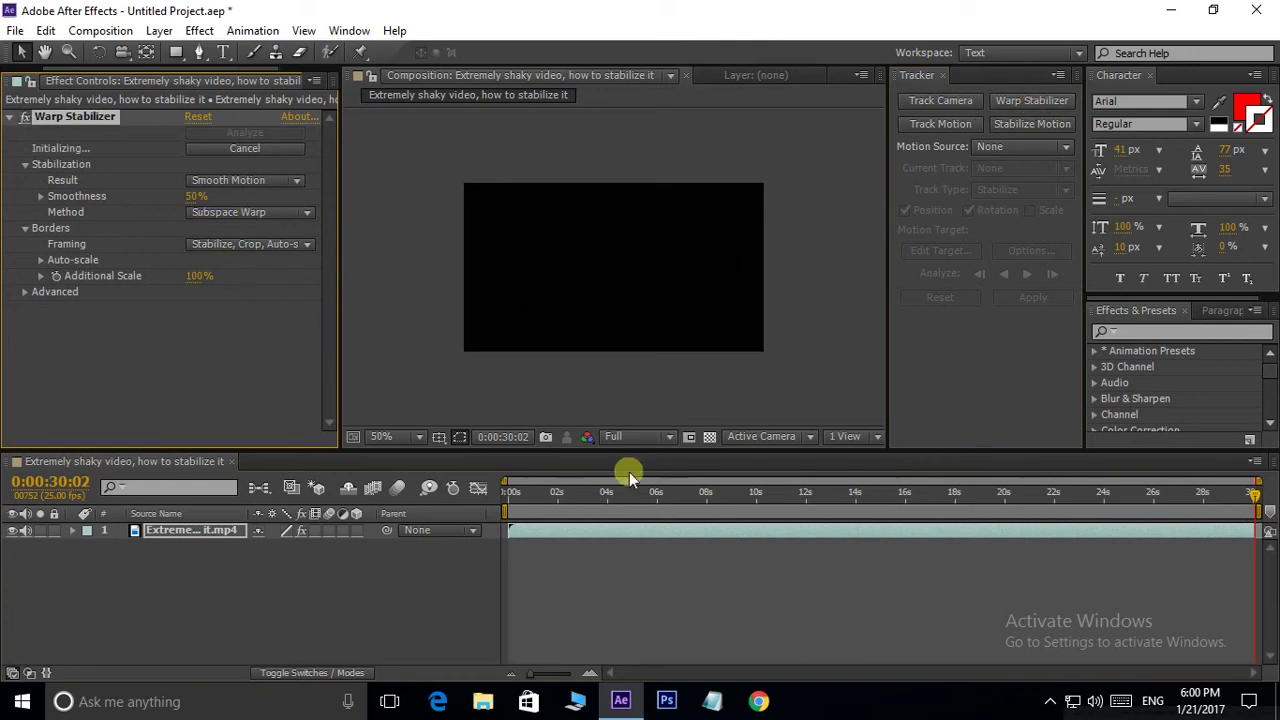
Step: Preview the train clip from the first frame while Warp Stabilizer finishes analysing at 150% scale
click(540, 494)
drag(540, 494, 509, 492)
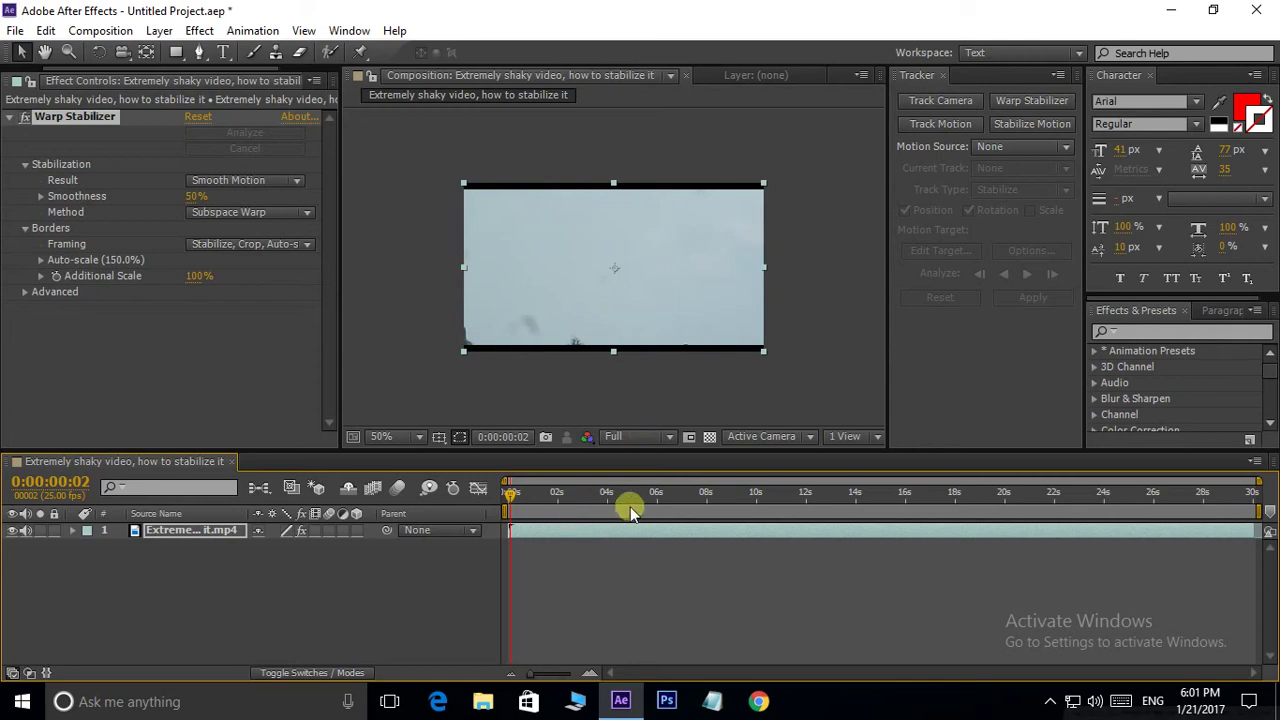
key(h)
key(space)
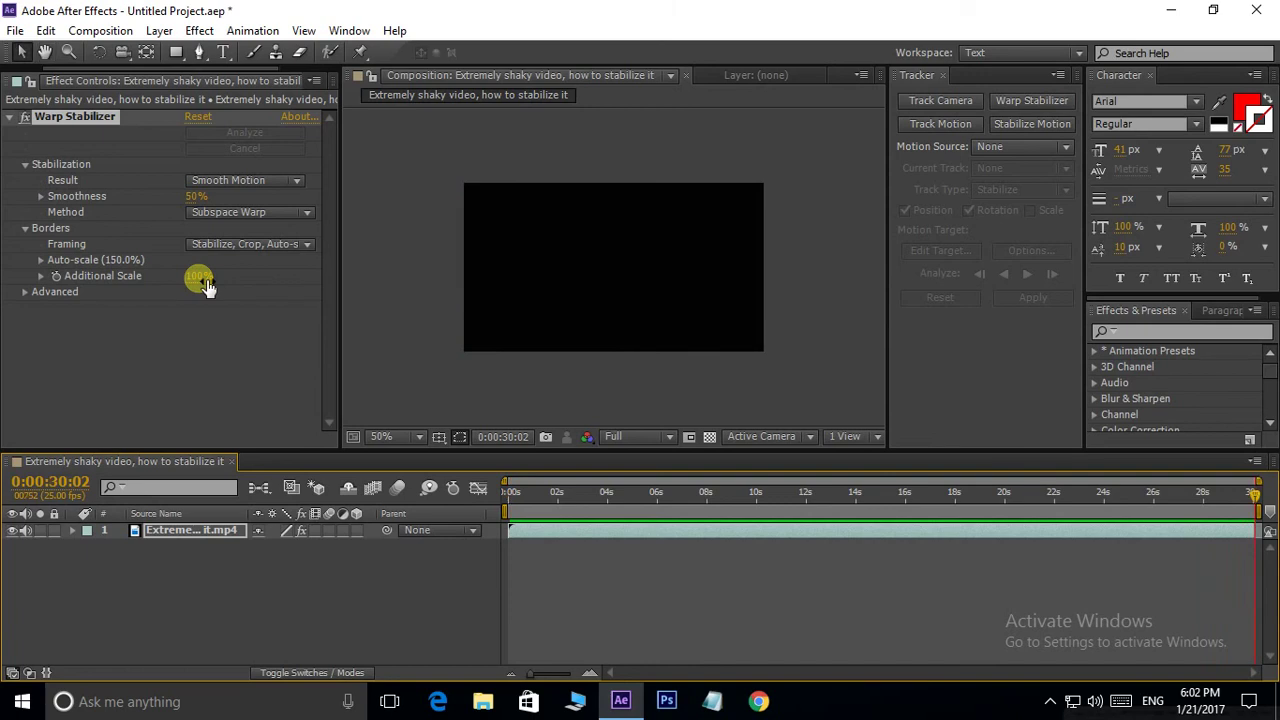
Step: Remove the Warp Stabilizer effect from the train clip layer
key(Delete)
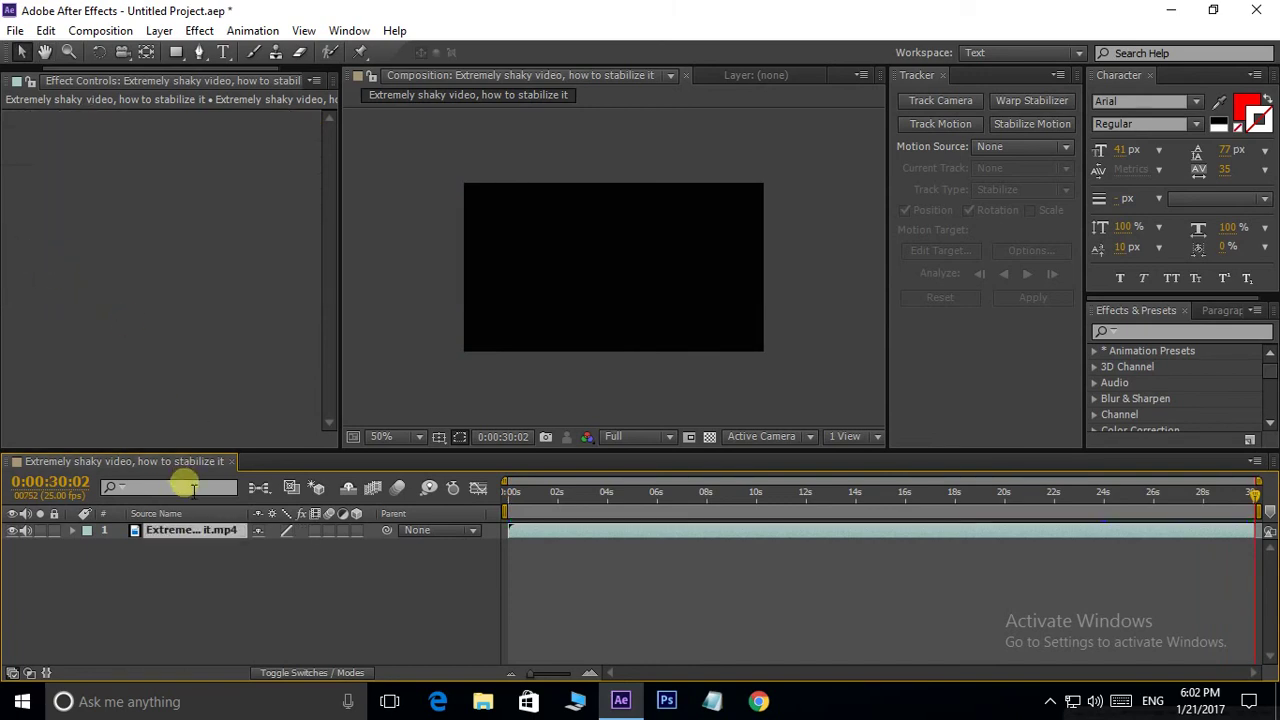
click(545, 510)
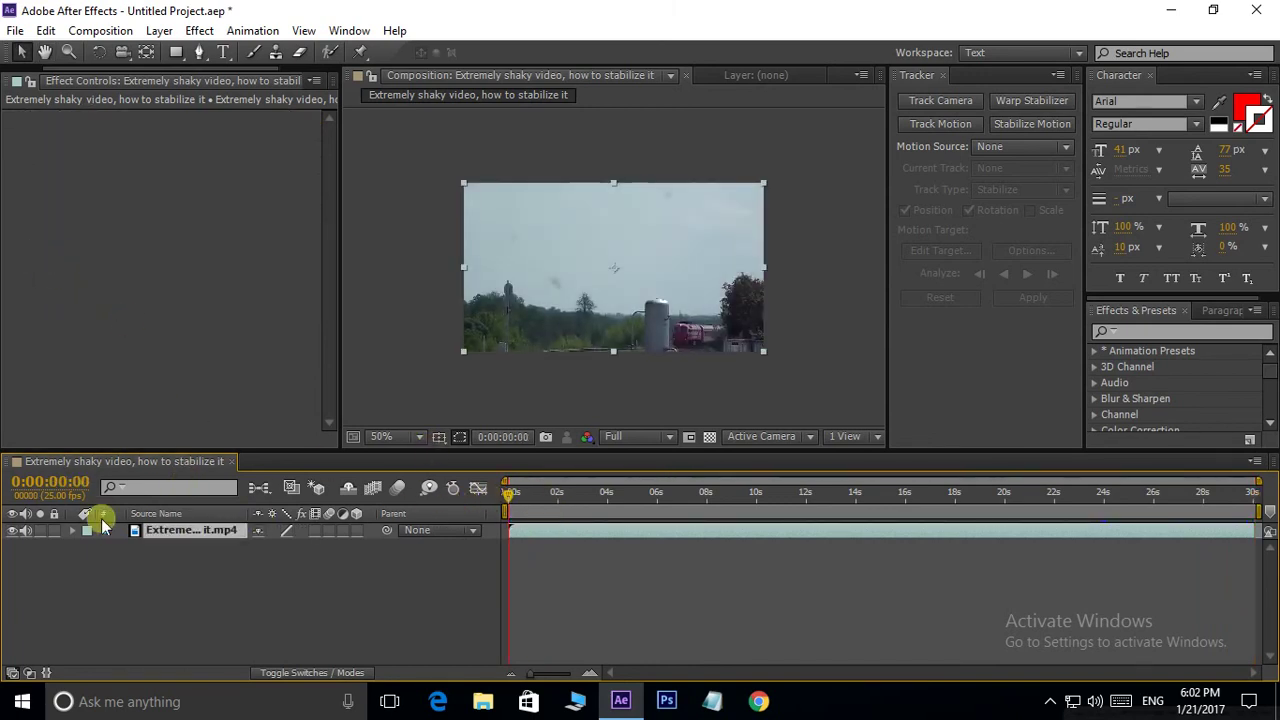
click(72, 535)
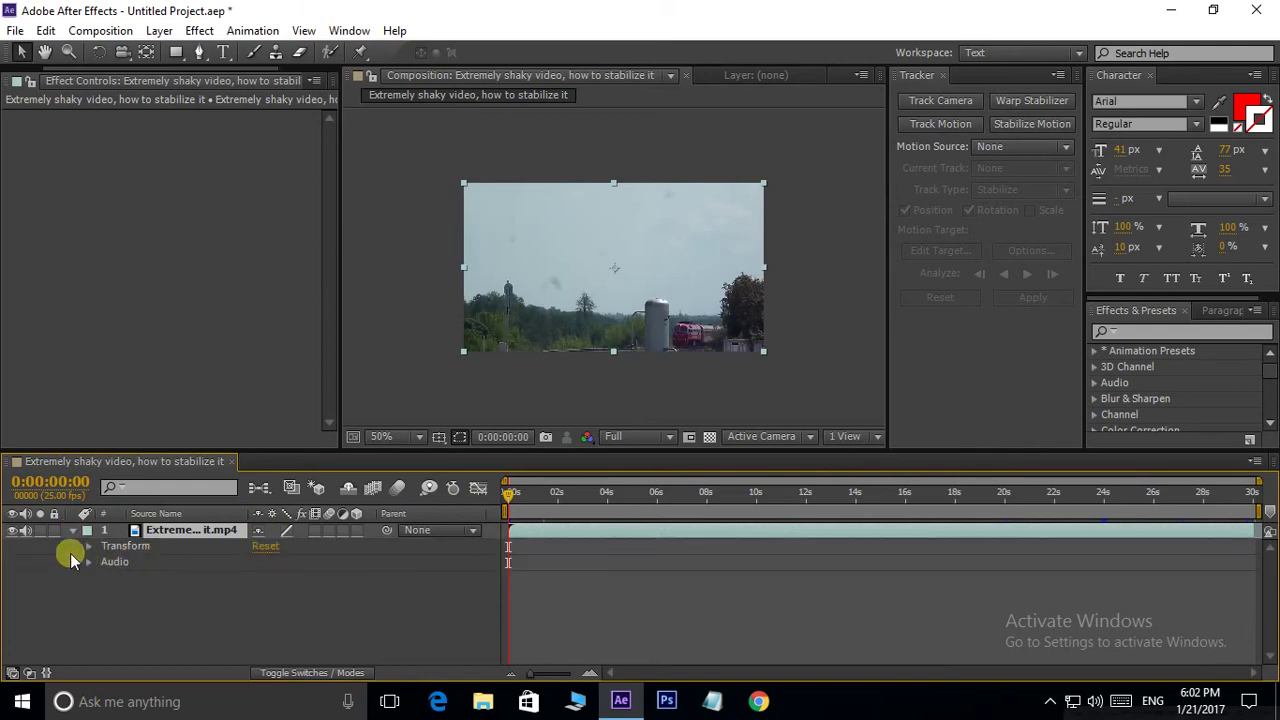
click(72, 535)
click(588, 313)
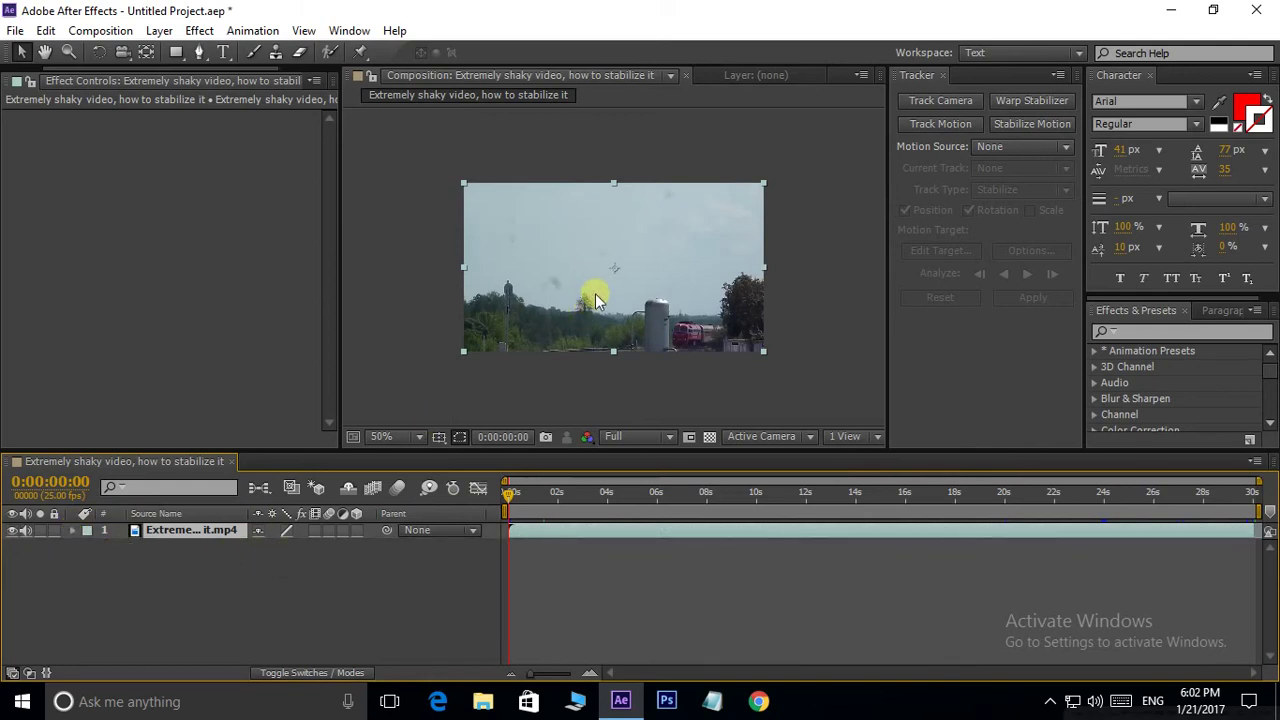
Step: Preview the unstabilized train footage, then return to the first frame
key(space)
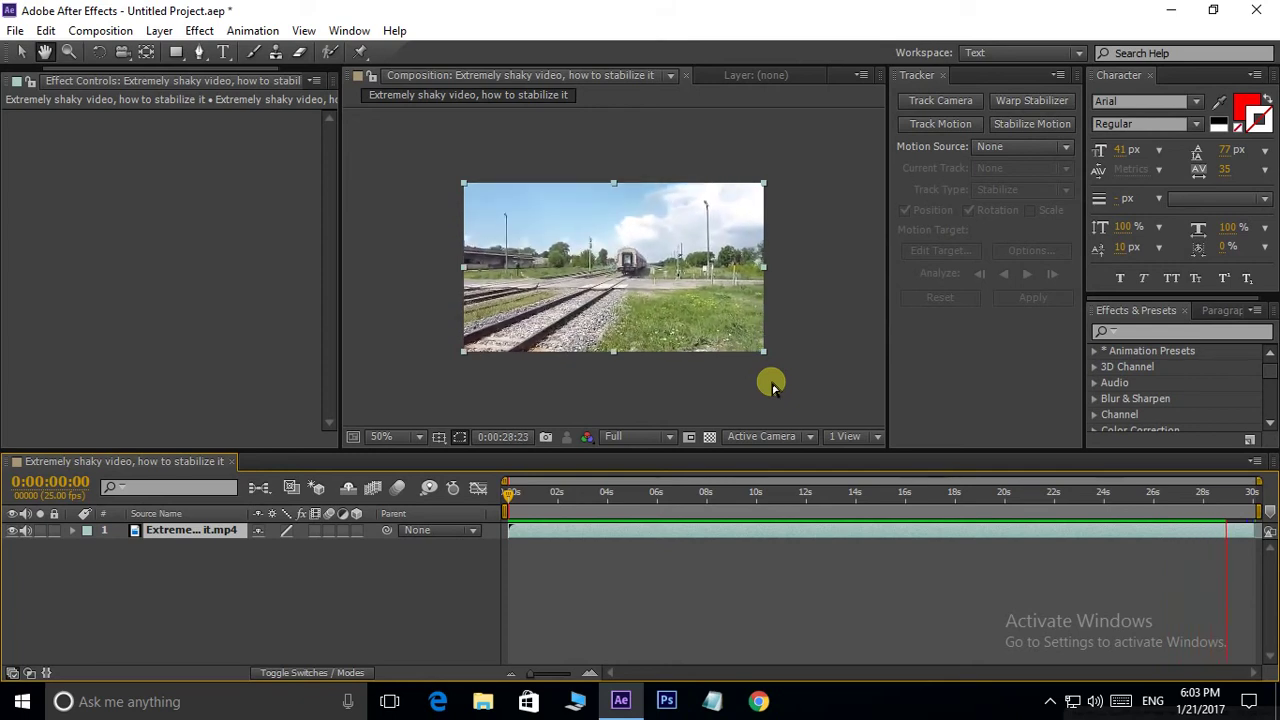
click(584, 497)
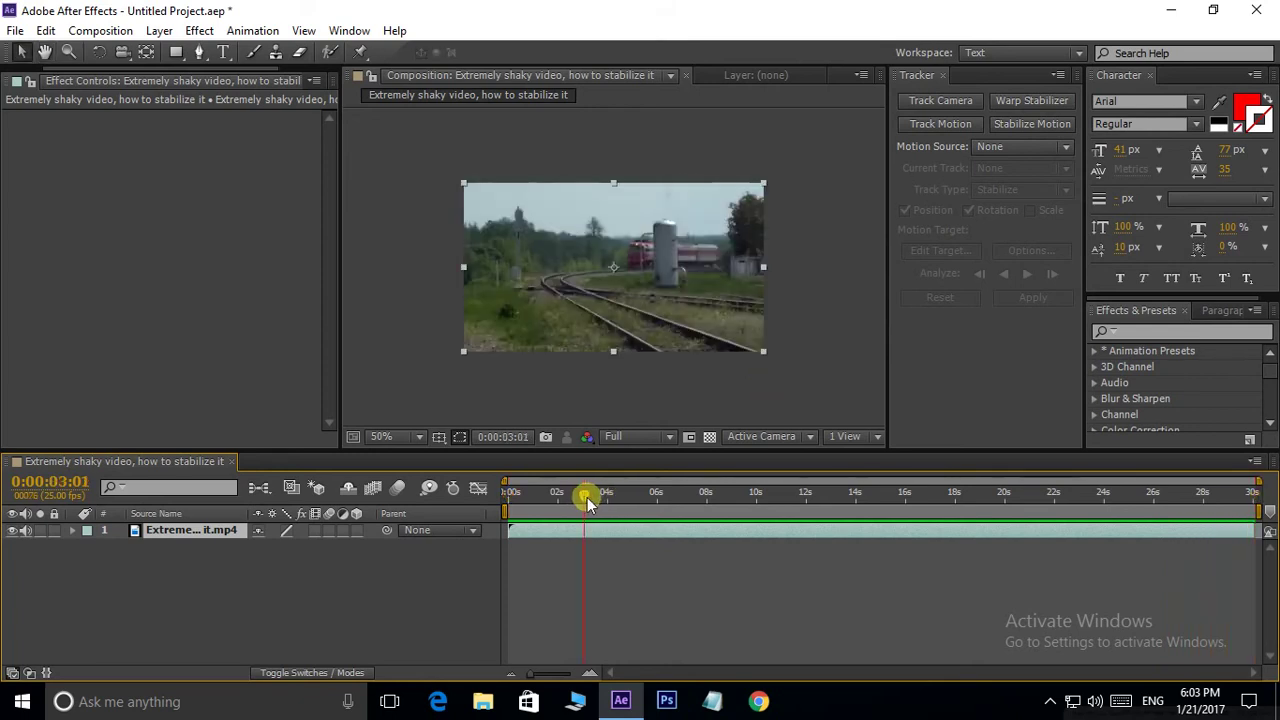
click(506, 496)
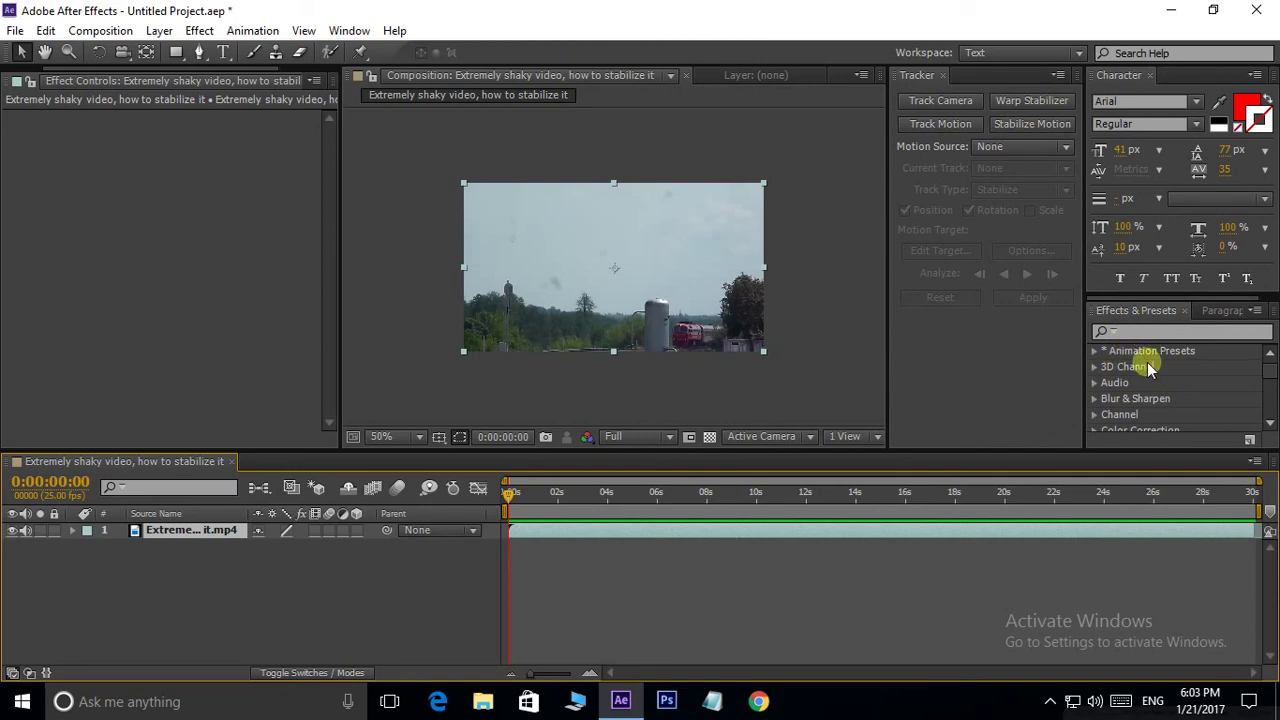
Step: Search Effects & Presets for "stab" and apply Warp Stabilizer to the train clip
click(199, 31)
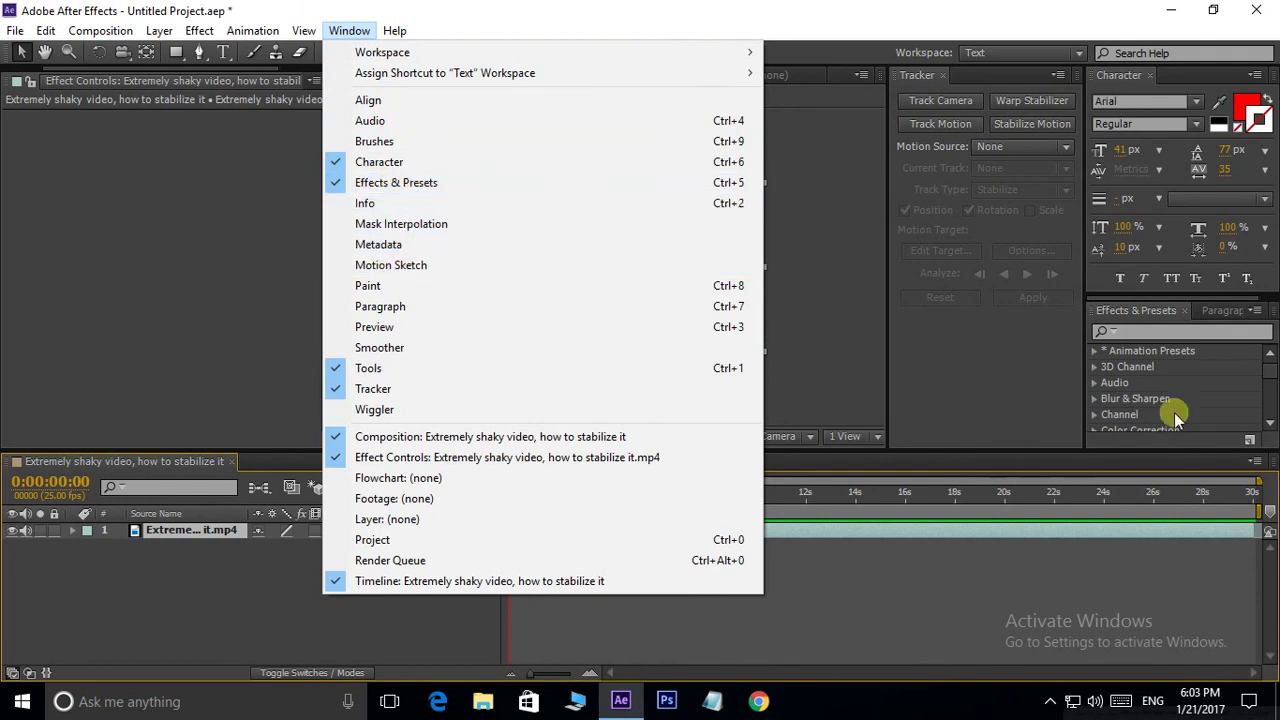
click(1170, 331)
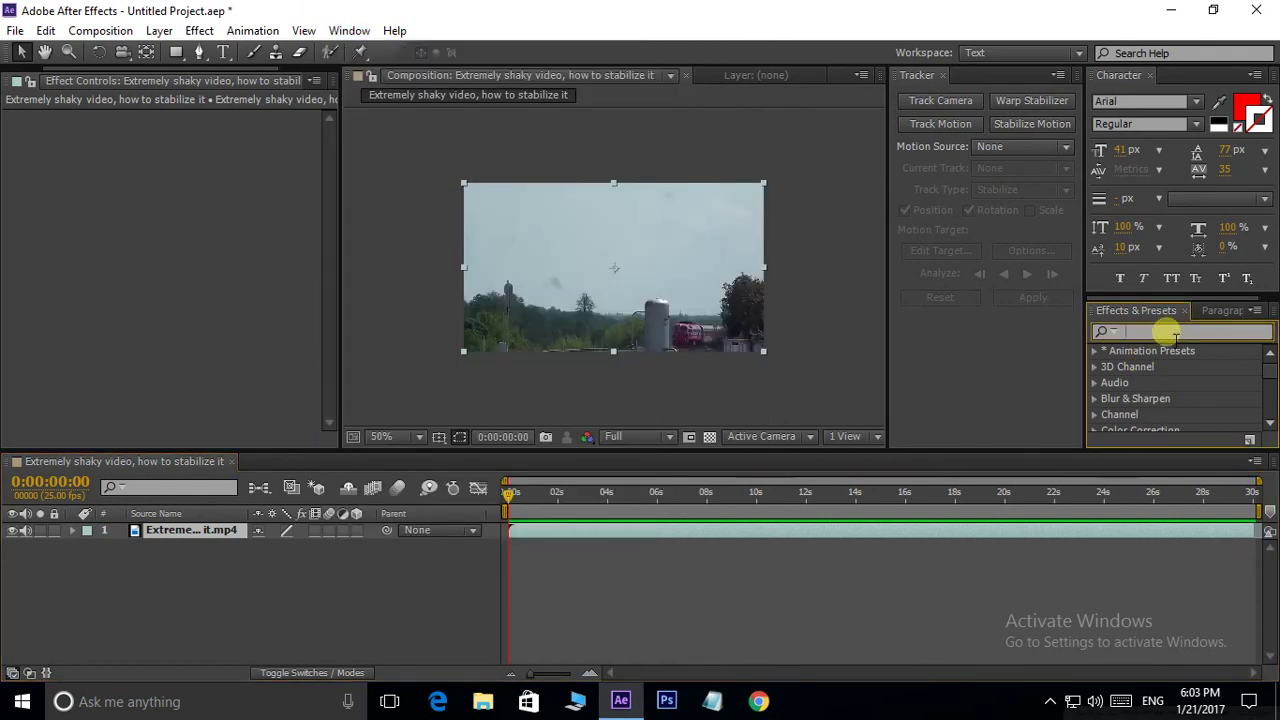
text(st)
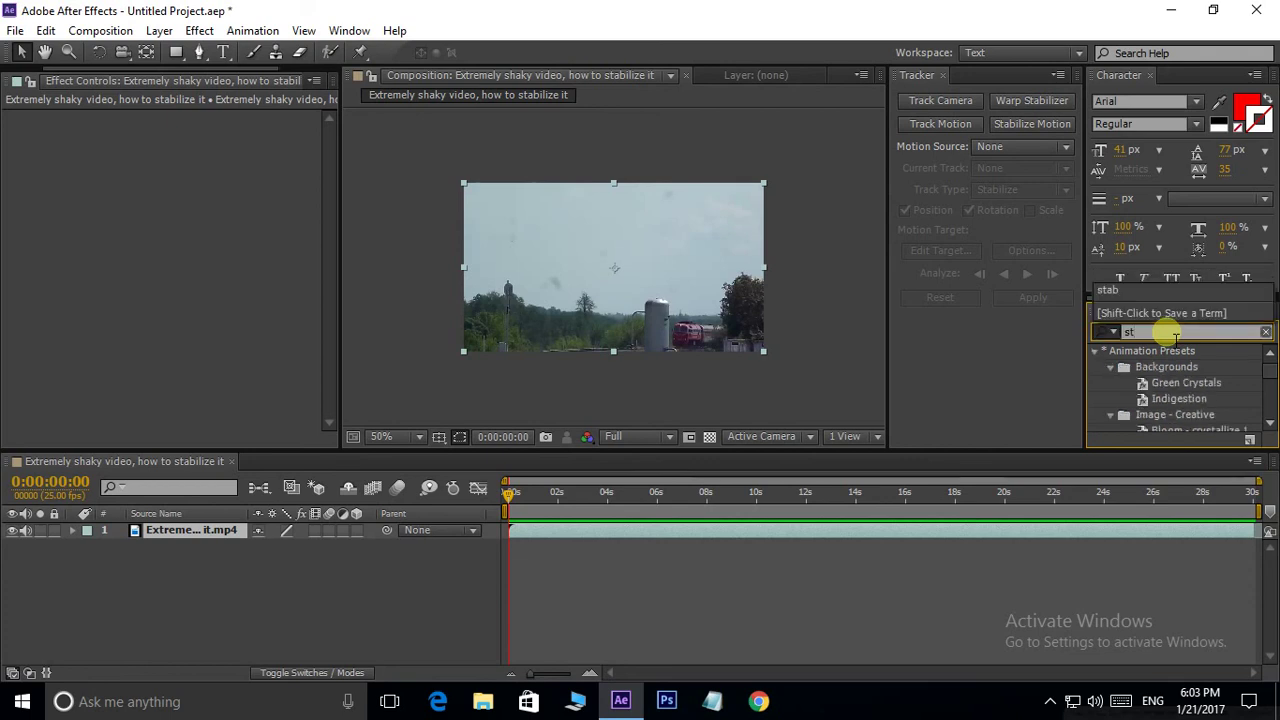
text(ab)
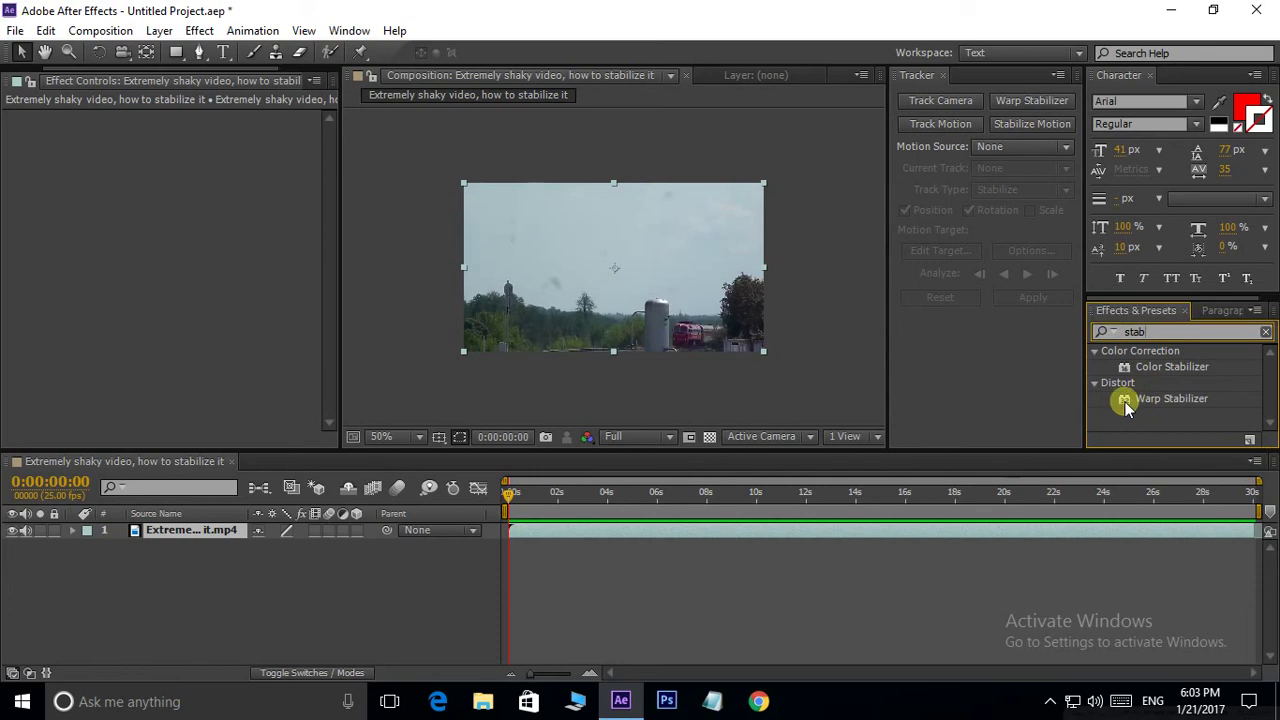
drag(1126, 400, 606, 295)
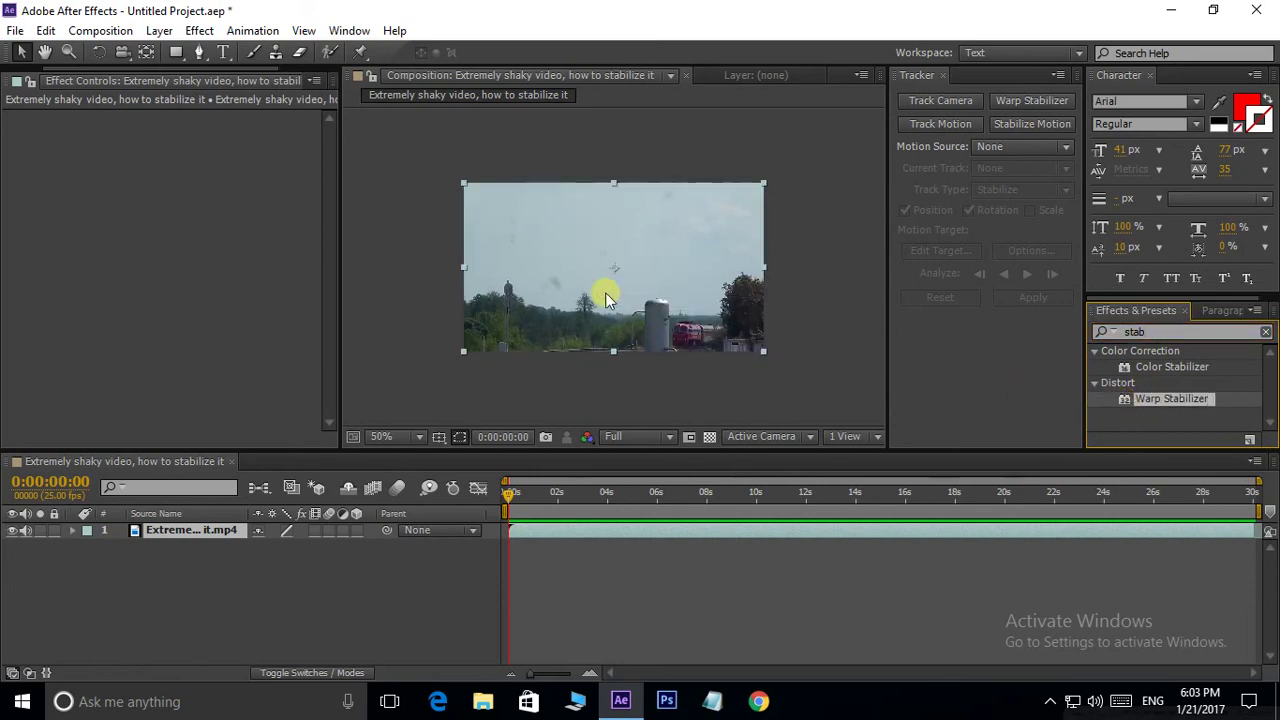